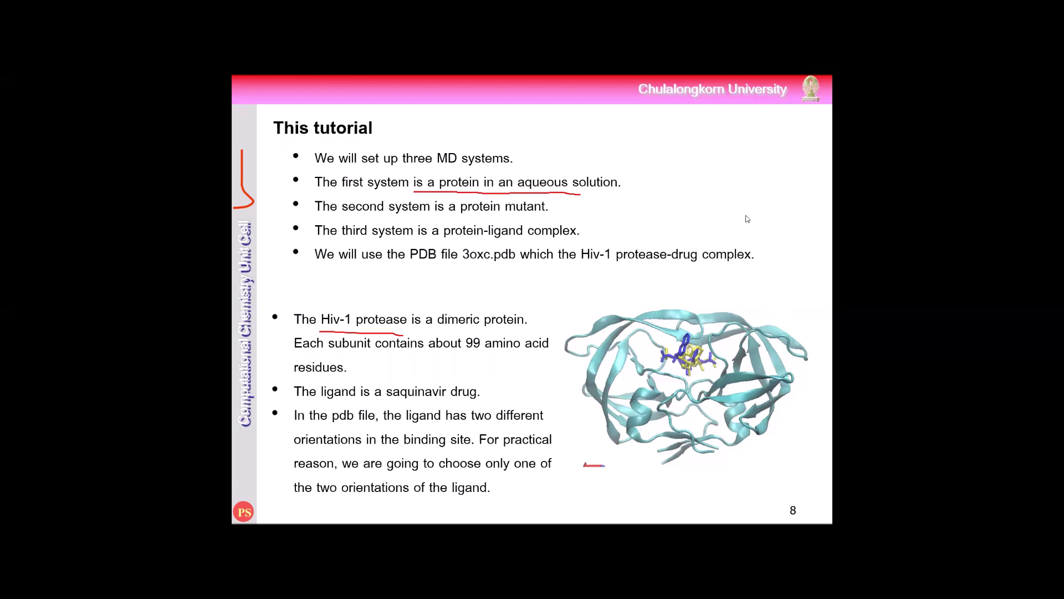
On slide 8, underline the mutant, complex, saquinavir and 3oxc.pdb phrases and circle the protease in red.
{"action": "left_click_drag", "start_coordinate": [368, 220], "coordinate": [541, 218]}
{"action": "left_click_drag", "start_coordinate": [364, 243], "coordinate": [538, 242]}
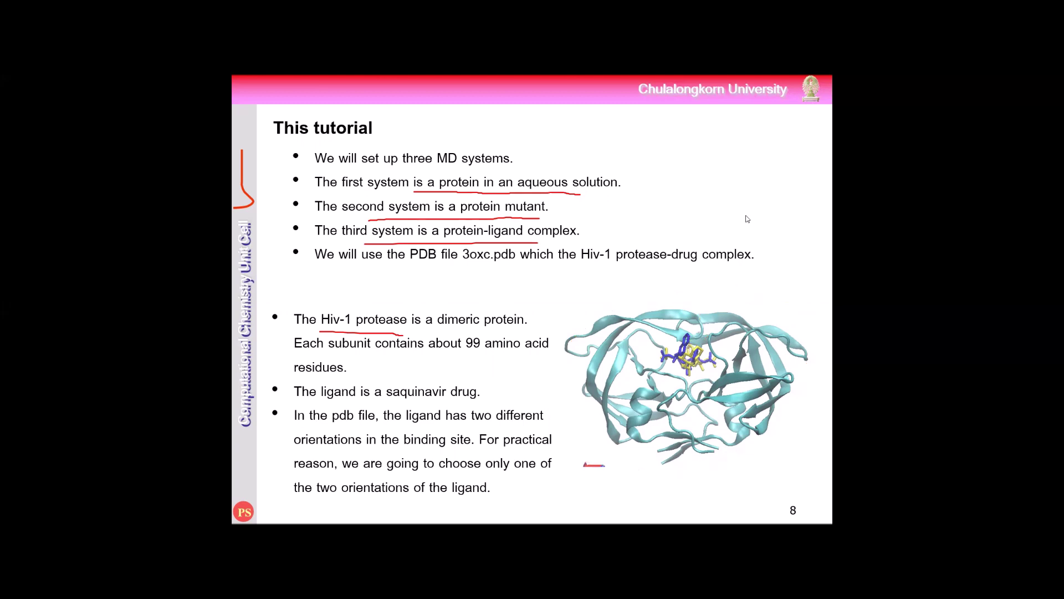
{"action": "mouse_move", "coordinate": [699, 484]}
{"action": "left_mouse_down"}
{"action": "mouse_move", "coordinate": [806, 318]}
{"action": "mouse_move", "coordinate": [728, 454]}
{"action": "mouse_move", "coordinate": [690, 464]}
{"action": "left_mouse_up"}
{"action": "mouse_move", "coordinate": [749, 272]}
{"action": "left_mouse_down"}
{"action": "mouse_move", "coordinate": [707, 308]}
{"action": "mouse_move", "coordinate": [690, 350]}
{"action": "left_mouse_up"}
{"action": "left_click_drag", "start_coordinate": [384, 402], "coordinate": [451, 404]}
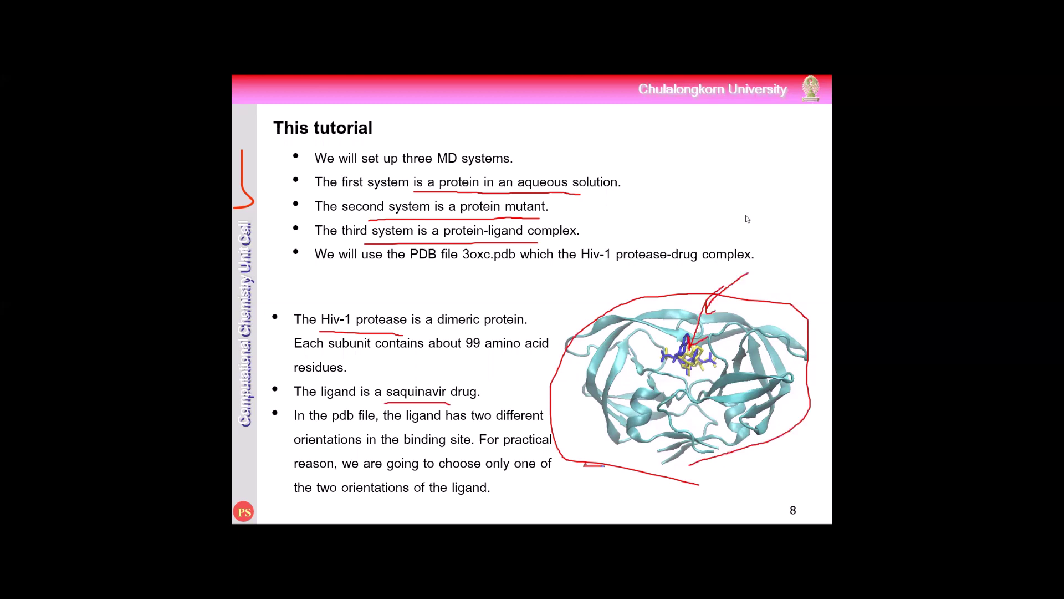
{"action": "left_click_drag", "start_coordinate": [469, 269], "coordinate": [513, 270]}
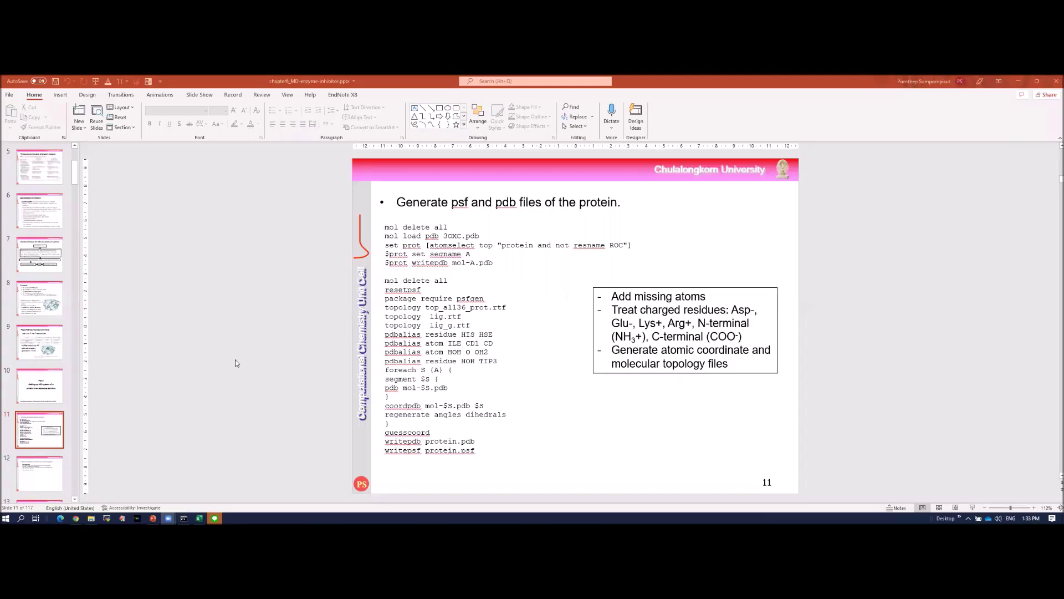
Go up to the Temp folder in File Explorer, then switch to the Google Drive page.
{"action": "mouse_move", "coordinate": [91, 519]}
{"action": "left_click", "coordinate": [91, 486]}
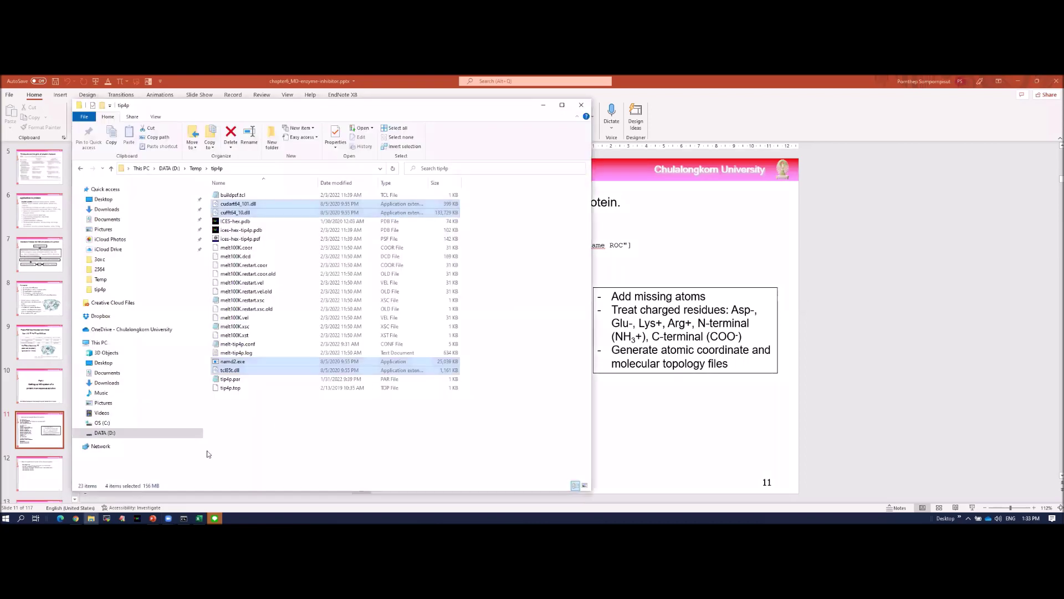
{"action": "key", "text": "alt+Up"}
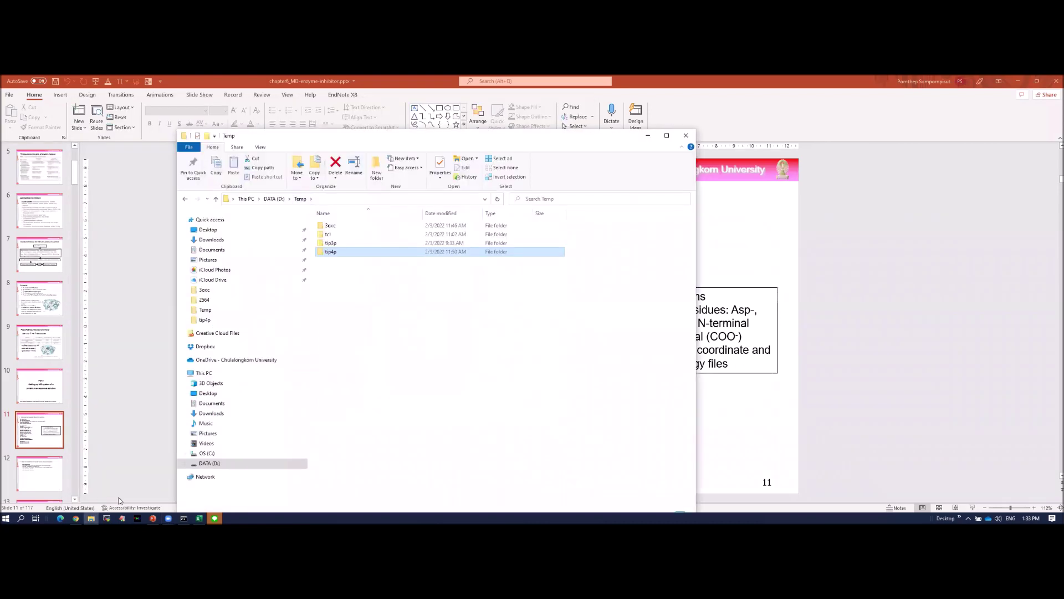
{"action": "mouse_move", "coordinate": [76, 519]}
{"action": "left_click", "coordinate": [76, 484]}
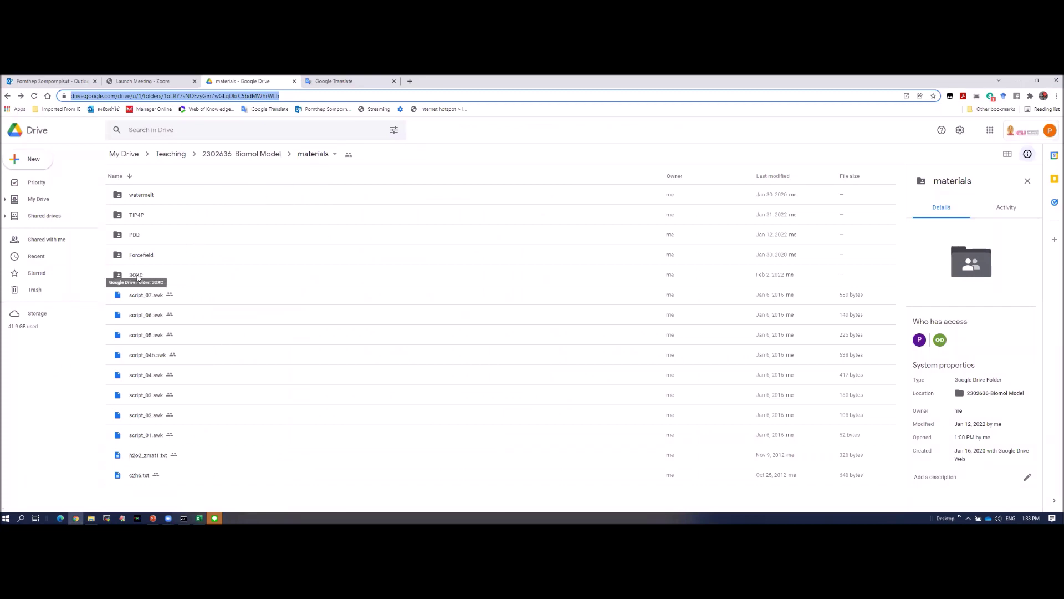
Open the 3OXC folder in Drive, scroll through its files, then return to the Temp folder window.
{"action": "double_click", "coordinate": [135, 277]}
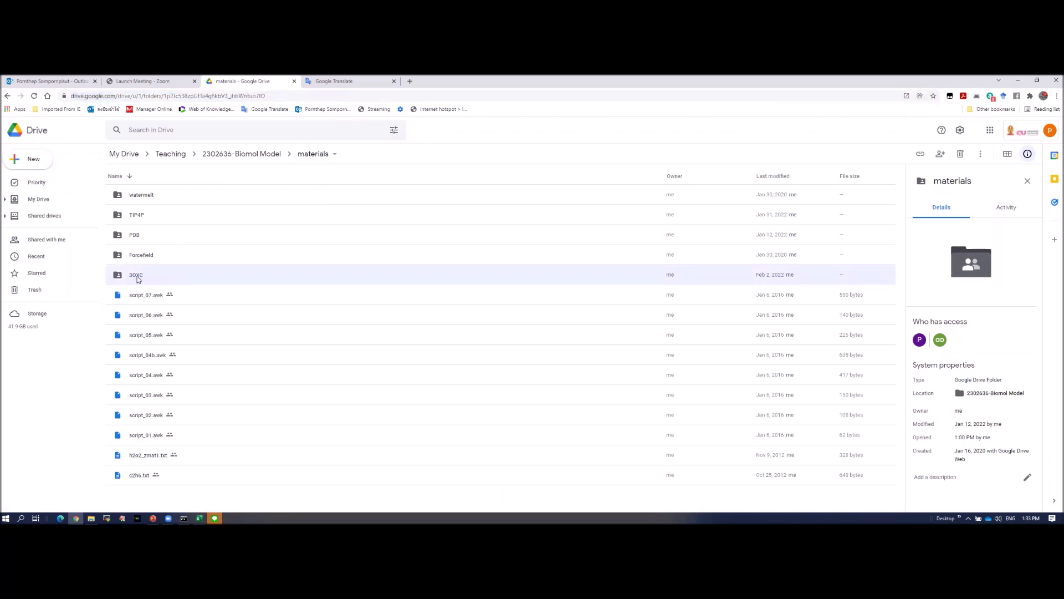
{"action": "scroll", "coordinate": [197, 340], "scroll_direction": "down", "scroll_amount": 5}
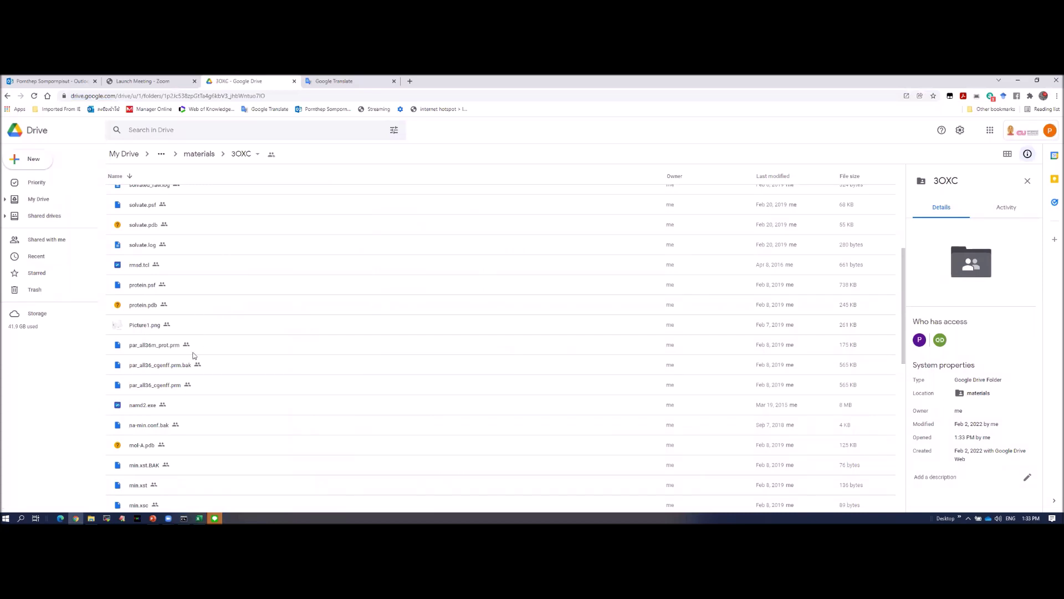
{"action": "scroll", "coordinate": [191, 411], "scroll_direction": "up", "scroll_amount": 2}
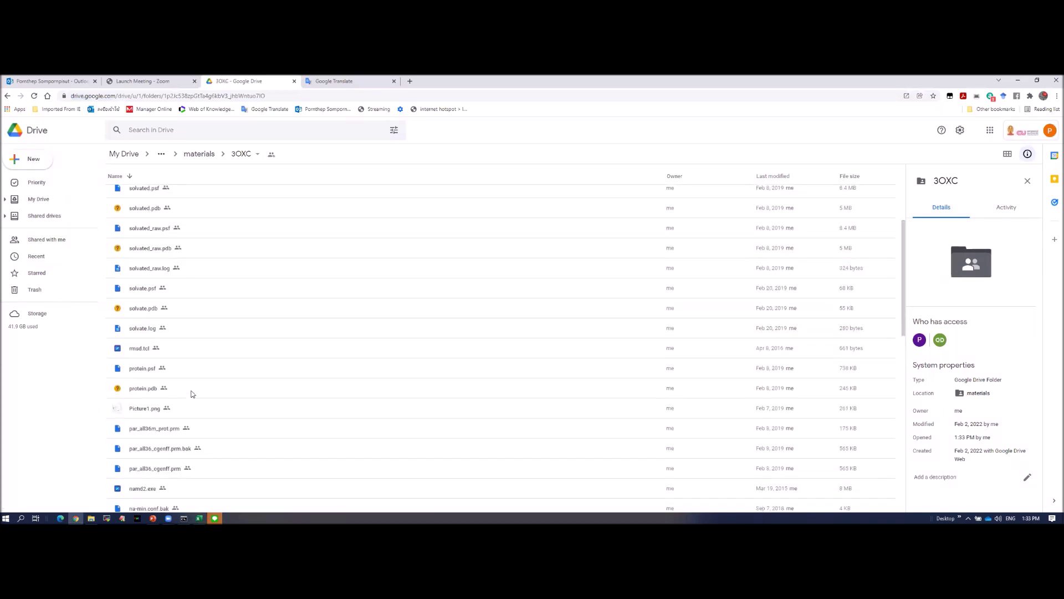
{"action": "scroll", "coordinate": [192, 391], "scroll_direction": "up", "scroll_amount": 2}
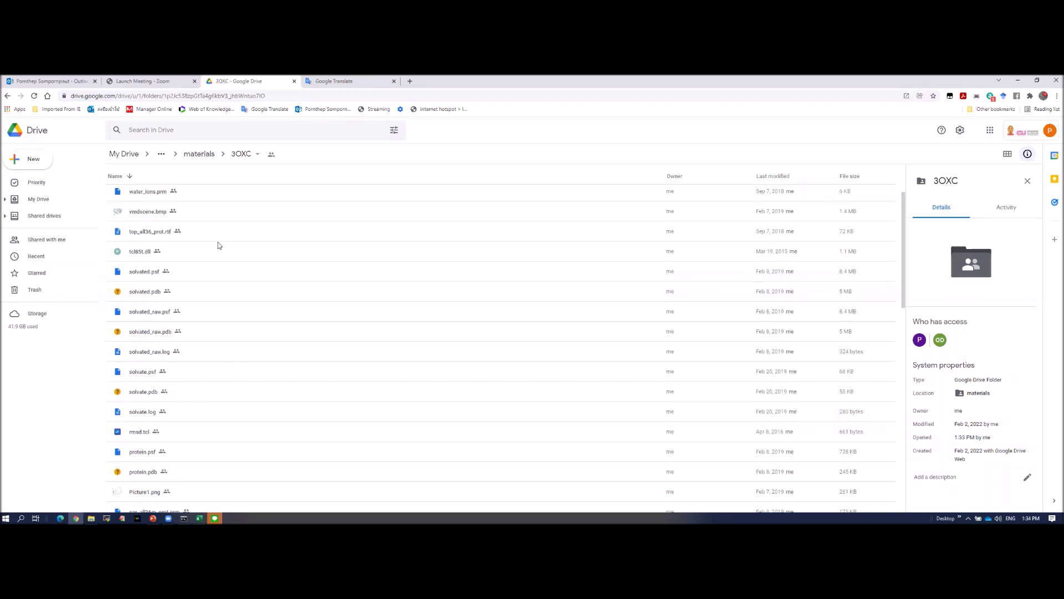
{"action": "scroll", "coordinate": [220, 248], "scroll_direction": "up", "scroll_amount": 2}
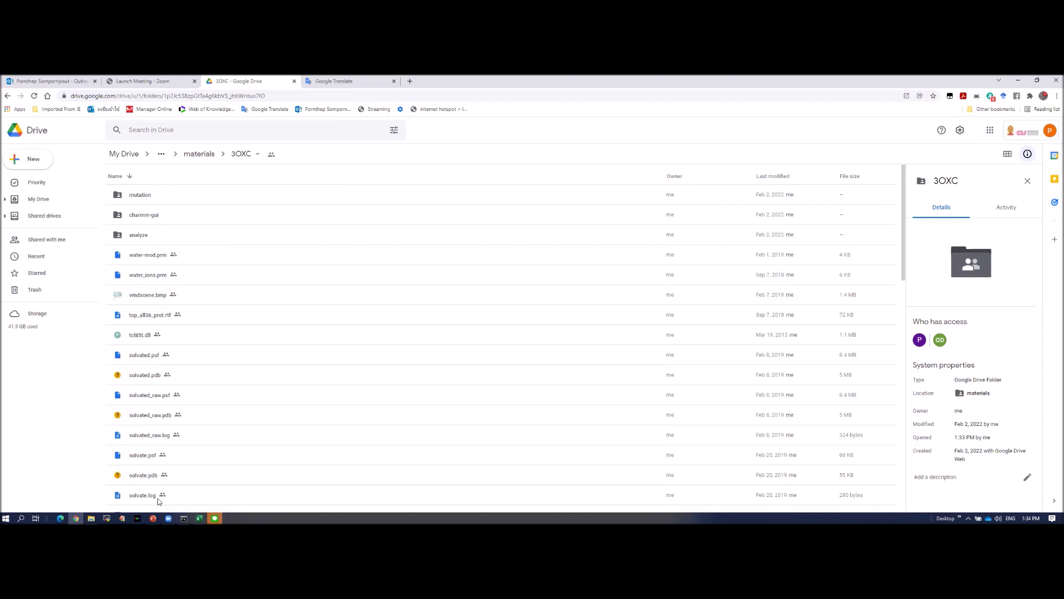
{"action": "mouse_move", "coordinate": [91, 516]}
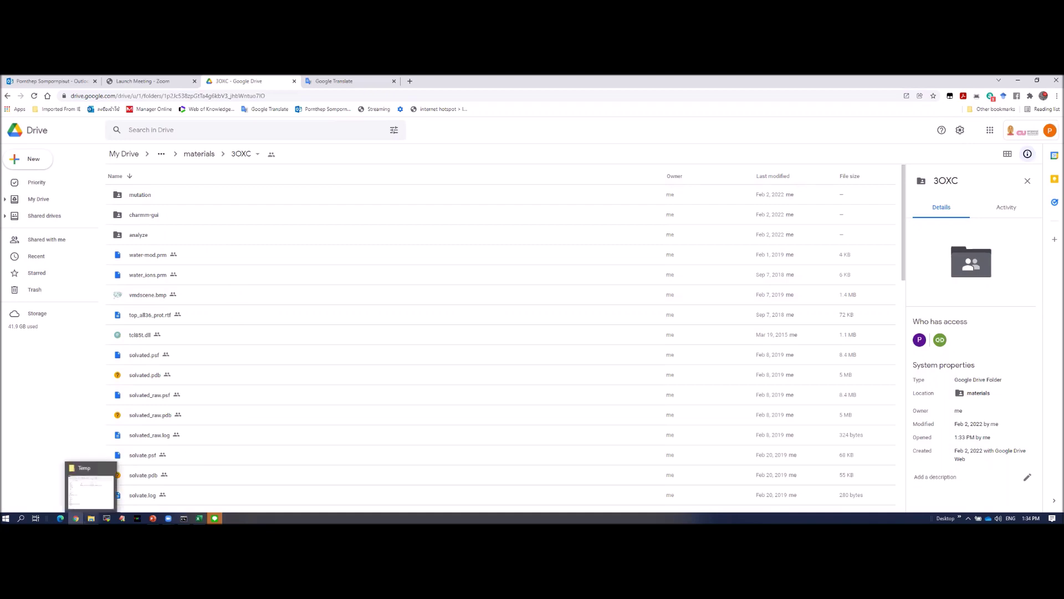
{"action": "left_click", "coordinate": [98, 510]}
In the 3oxc folder, delete the cpx files, ionized.pdb through mol-A.pdb, protein.pdb and solvated_raw files.
{"action": "double_click", "coordinate": [340, 225]}
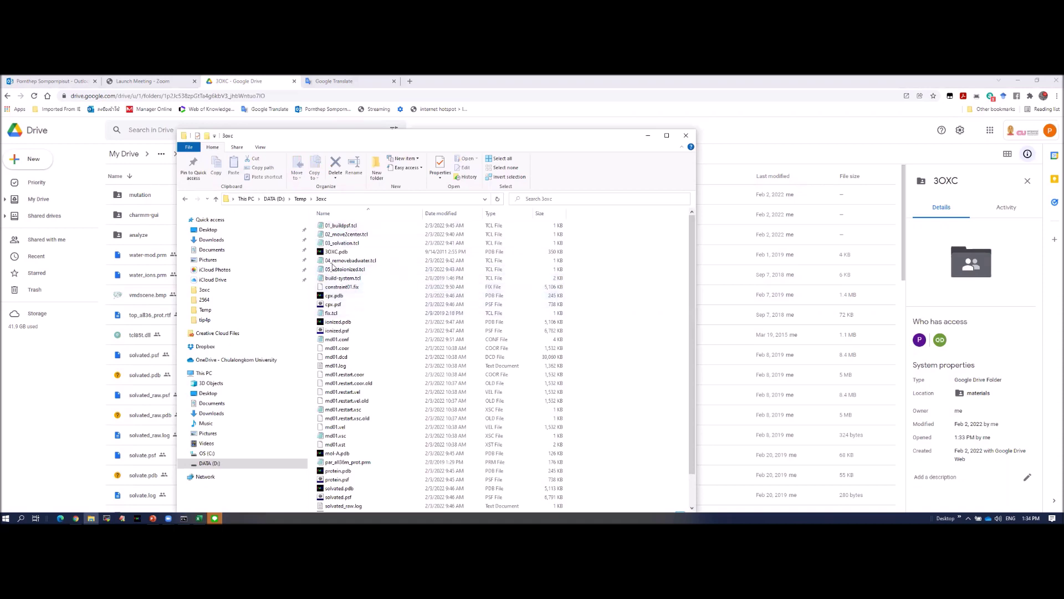
{"action": "left_click", "coordinate": [342, 297]}
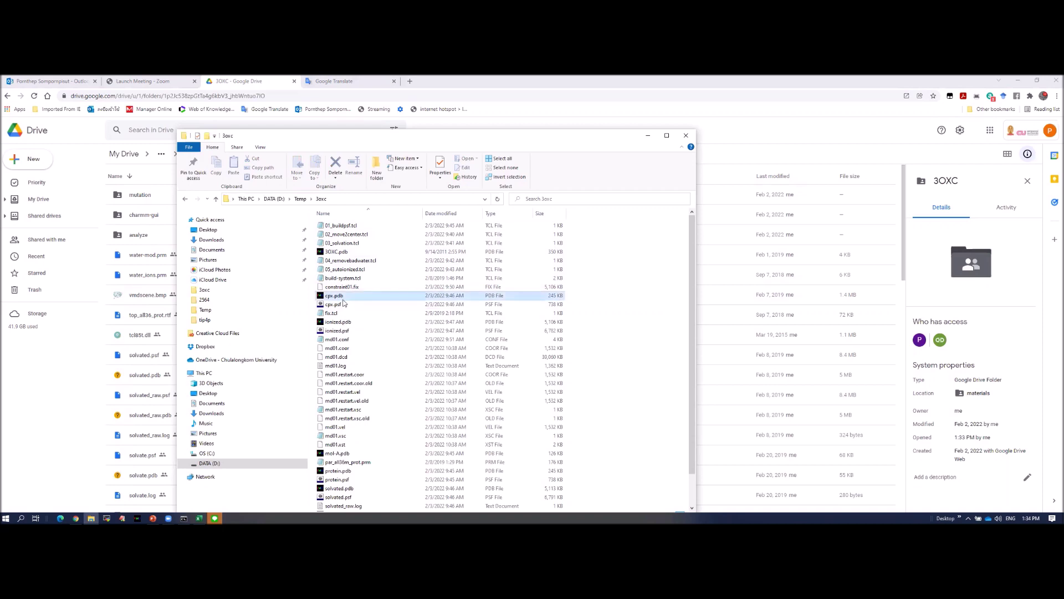
{"action": "left_click", "coordinate": [340, 305], "text": "ctrl"}
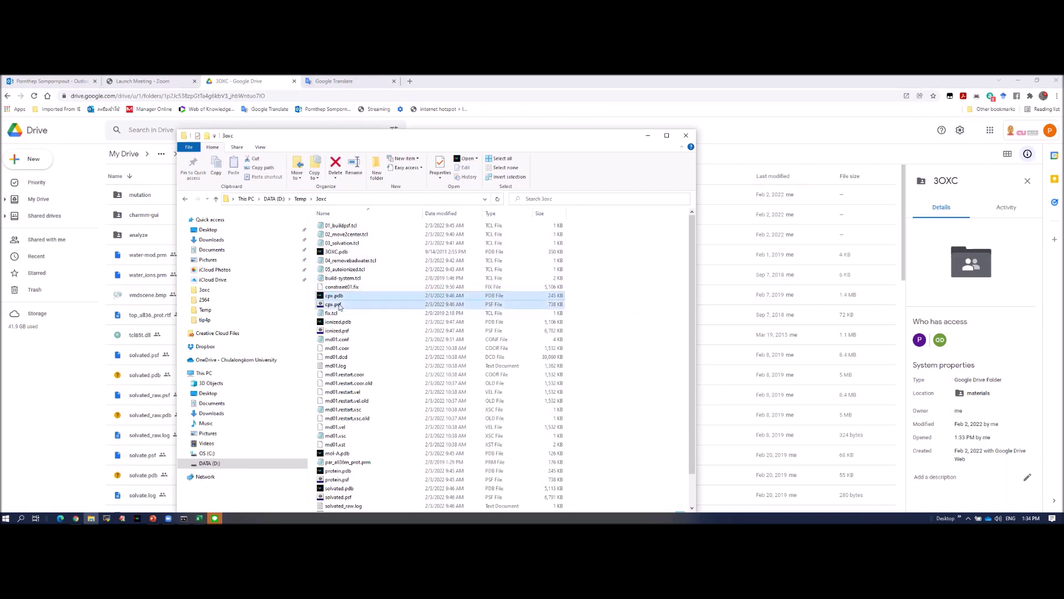
{"action": "right_click", "coordinate": [340, 306]}
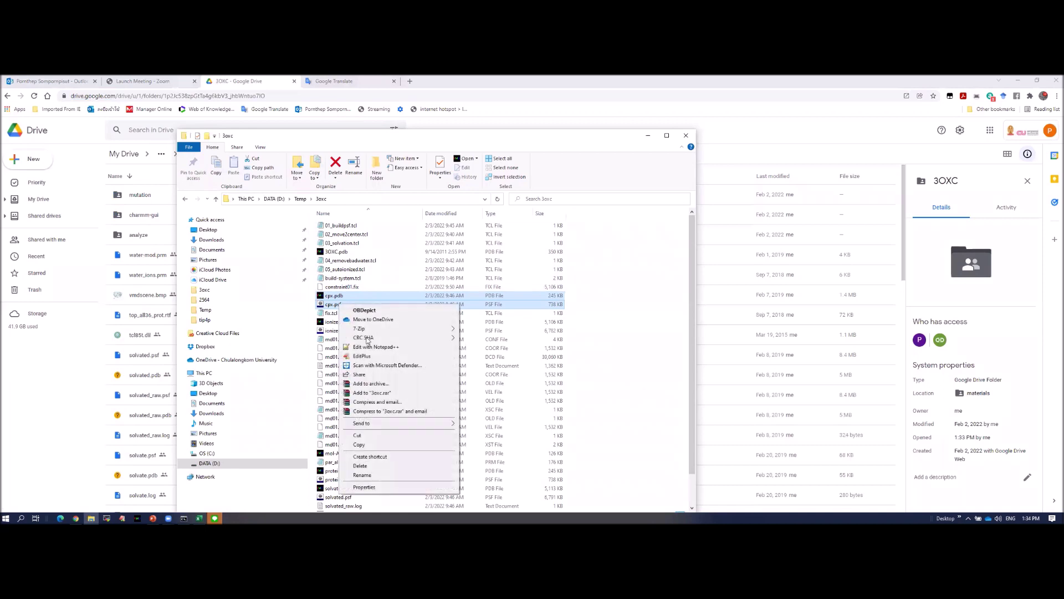
{"action": "left_click", "coordinate": [362, 459]}
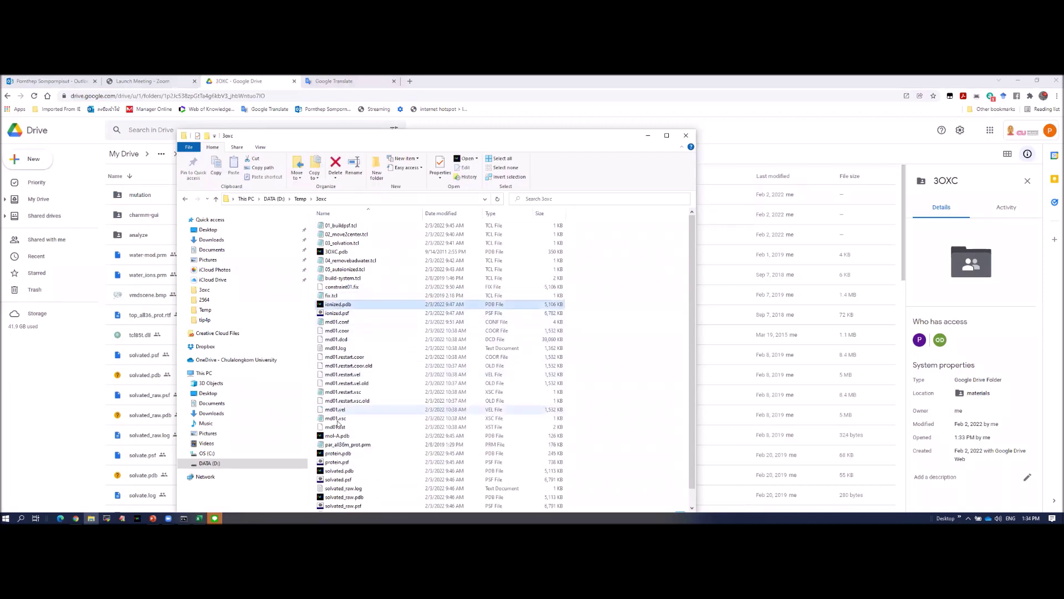
{"action": "left_click", "coordinate": [336, 436], "text": "shift"}
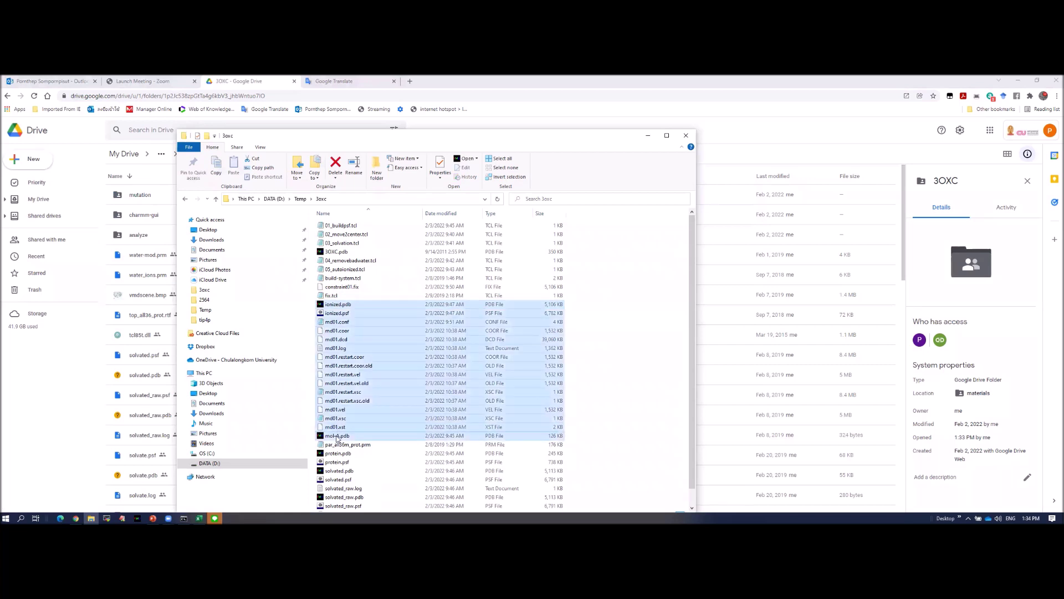
{"action": "right_click", "coordinate": [329, 400]}
{"action": "left_click", "coordinate": [351, 372]}
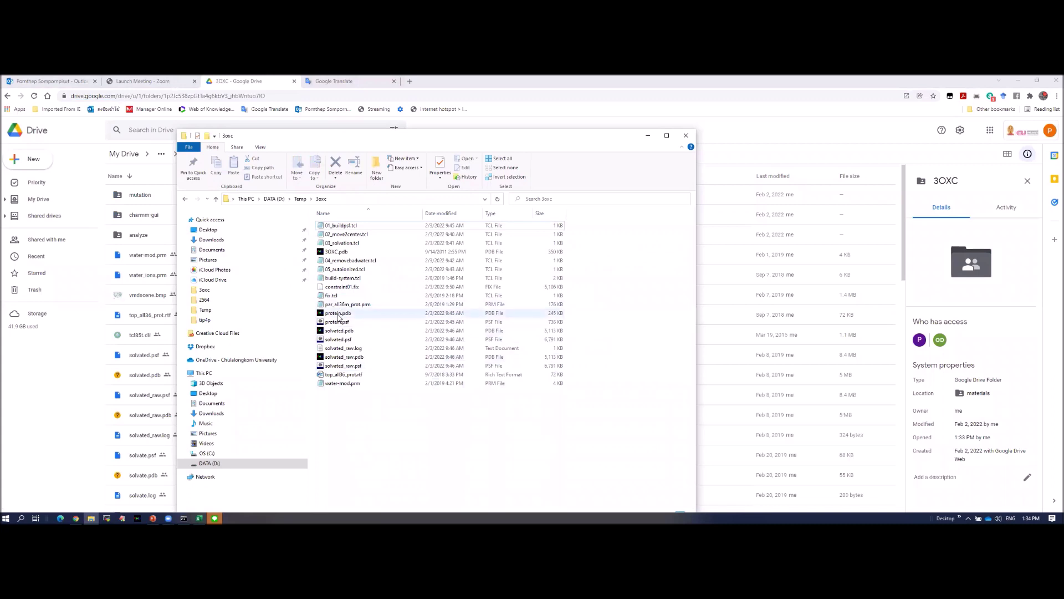
{"action": "left_click", "coordinate": [338, 314]}
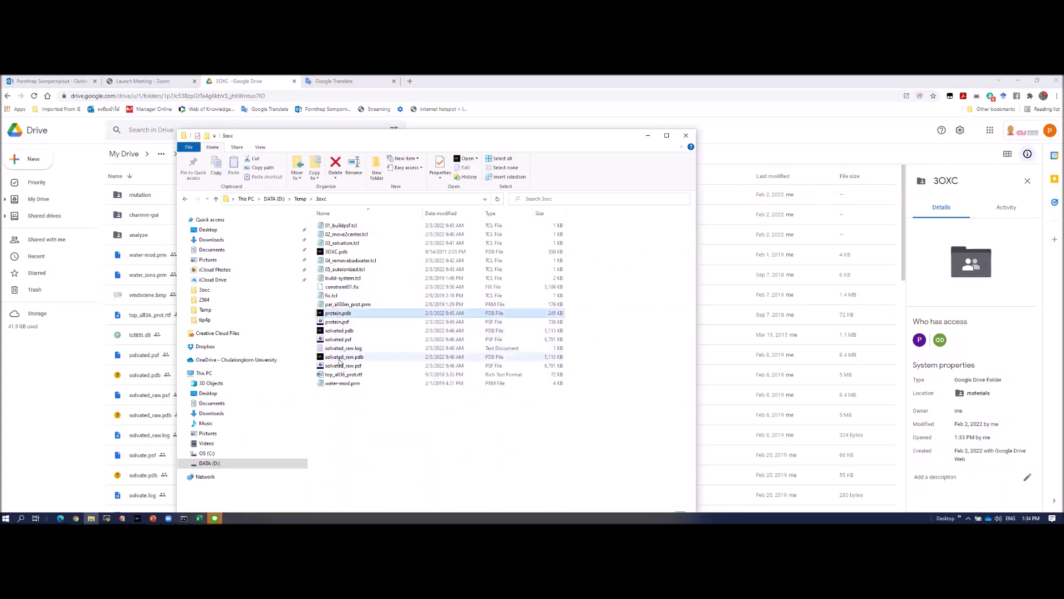
{"action": "left_click", "coordinate": [340, 358], "text": "ctrl"}
{"action": "left_click", "coordinate": [342, 366], "text": "ctrl"}
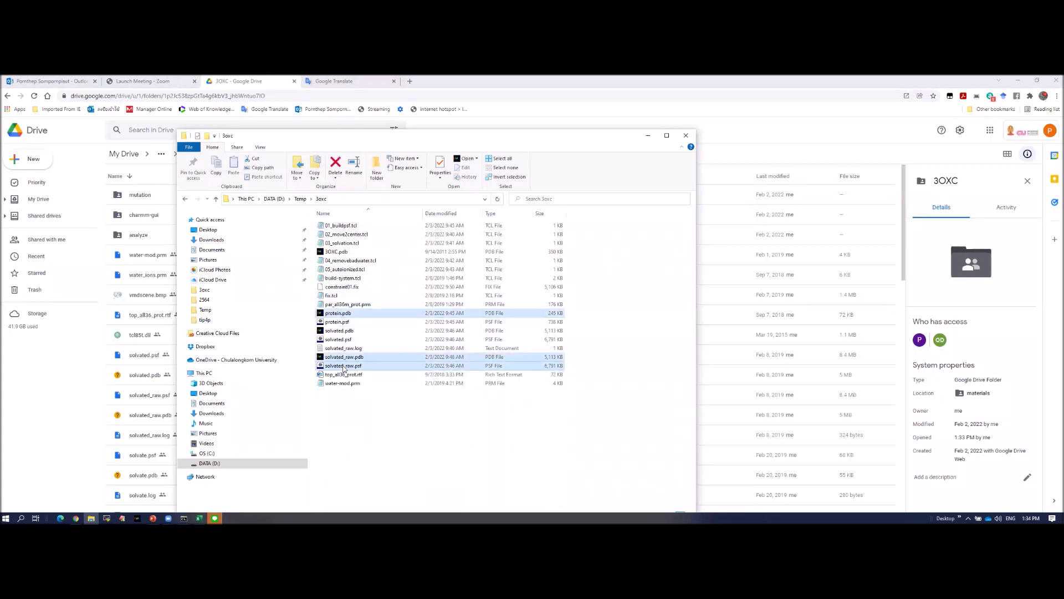
{"action": "right_click", "coordinate": [342, 366]}
{"action": "left_click", "coordinate": [363, 336]}
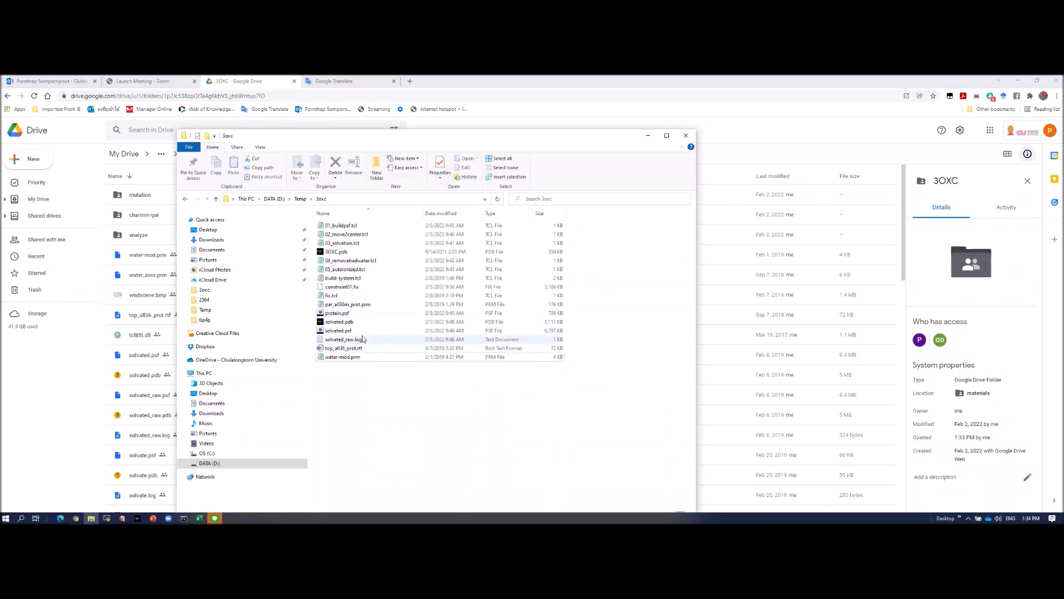
Delete solvated.pdb, solvated.psf, protein.psf and solvated_raw.log, keeping the original 3OXC.pdb.
{"action": "left_click", "coordinate": [339, 323]}
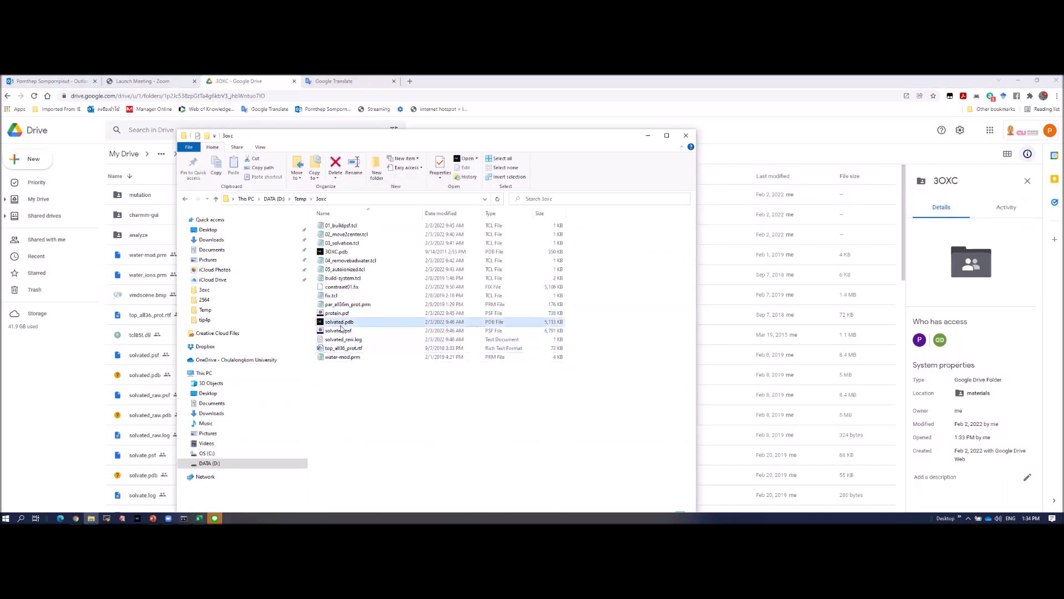
{"action": "left_click", "coordinate": [340, 332], "text": "ctrl"}
{"action": "right_click", "coordinate": [339, 331]}
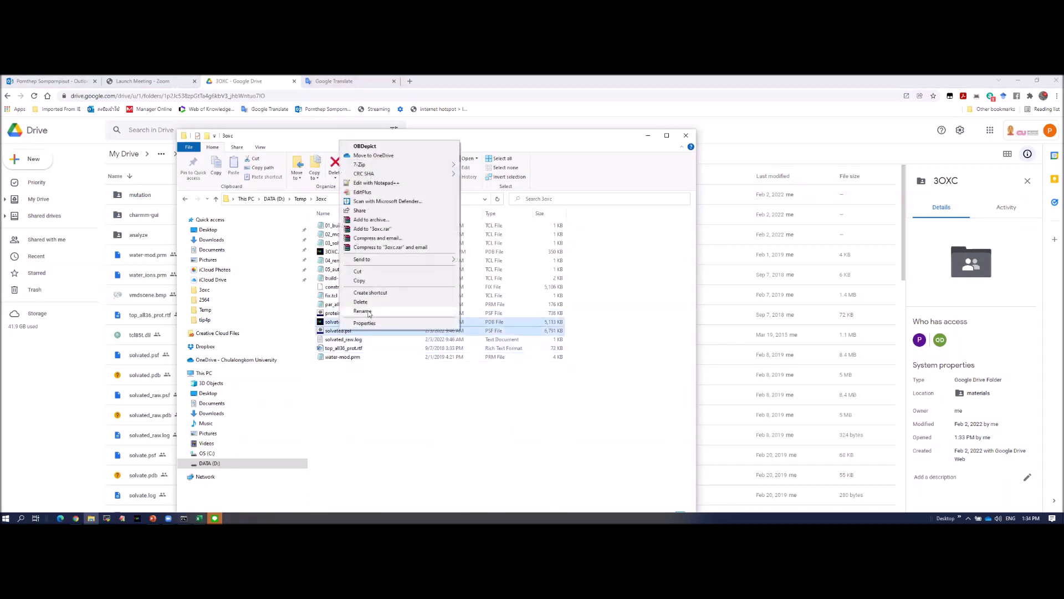
{"action": "left_click", "coordinate": [361, 301]}
{"action": "left_click", "coordinate": [341, 314]}
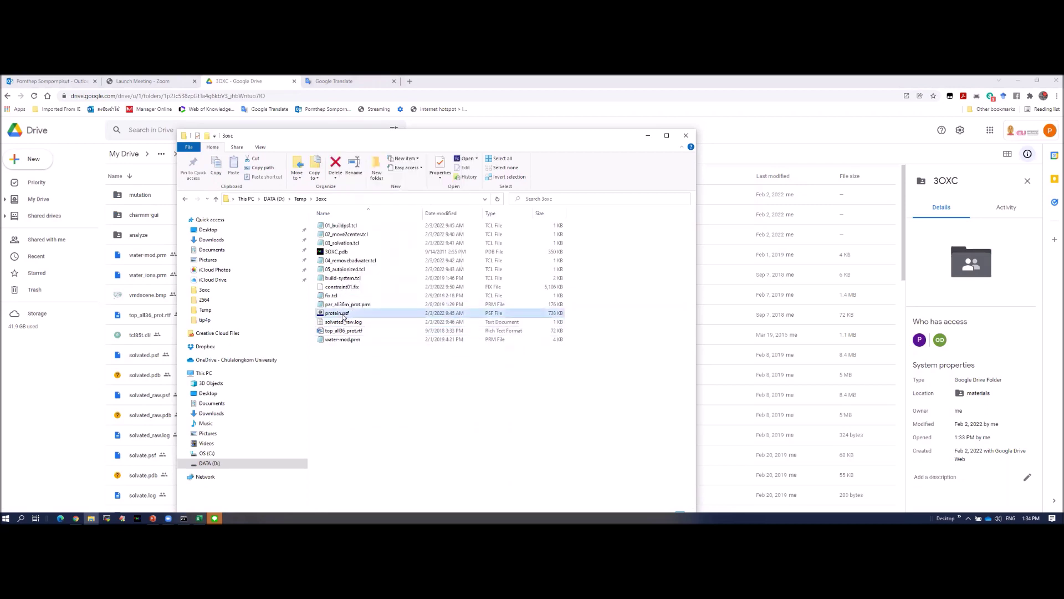
{"action": "right_click", "coordinate": [343, 314]}
{"action": "left_click", "coordinate": [364, 285]}
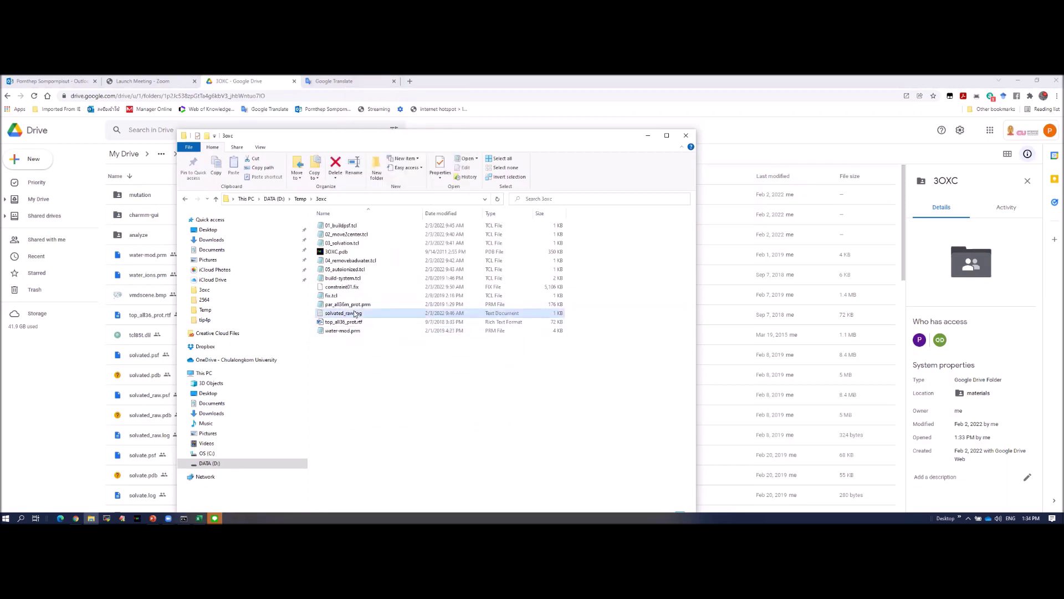
{"action": "right_click", "coordinate": [353, 314]}
{"action": "left_click", "coordinate": [382, 484]}
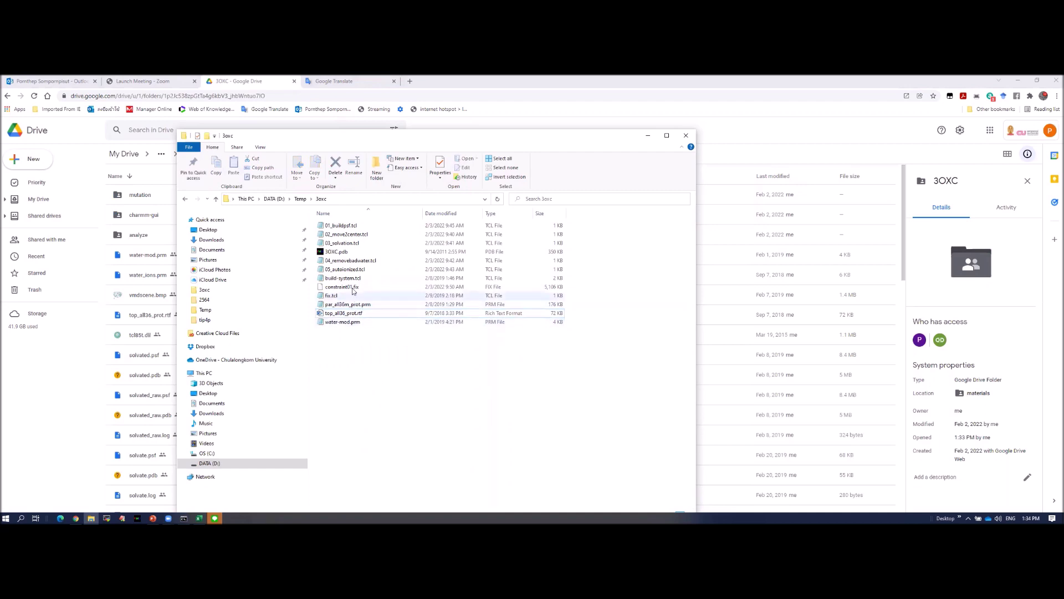
{"action": "left_click", "coordinate": [338, 253]}
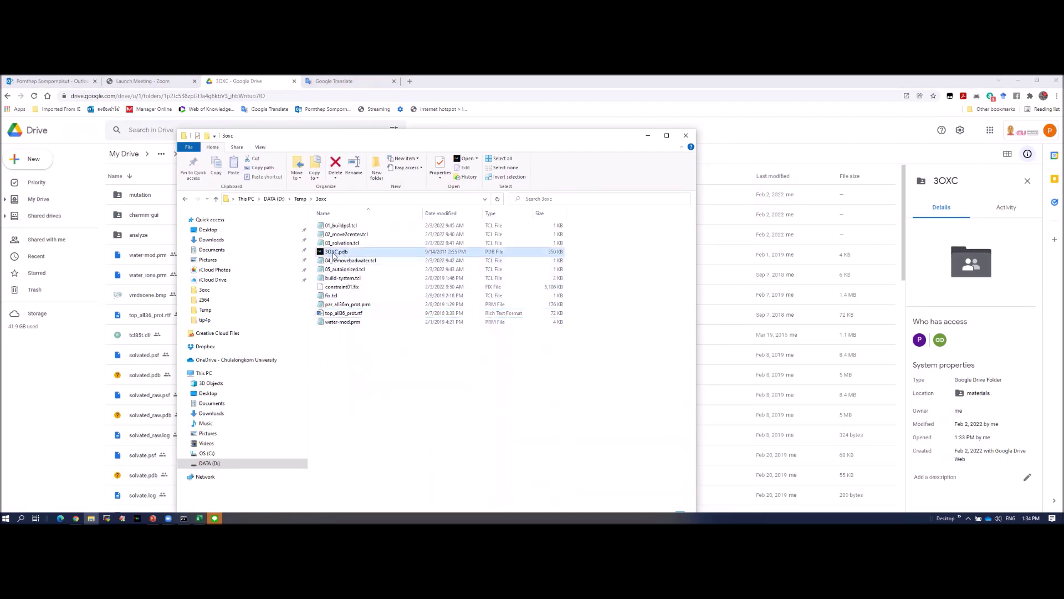
Delete the five numbered scripts 01_buildpsf.tcl through 05_autoionized.tcl and constraint01.fix.
{"action": "left_click", "coordinate": [343, 228]}
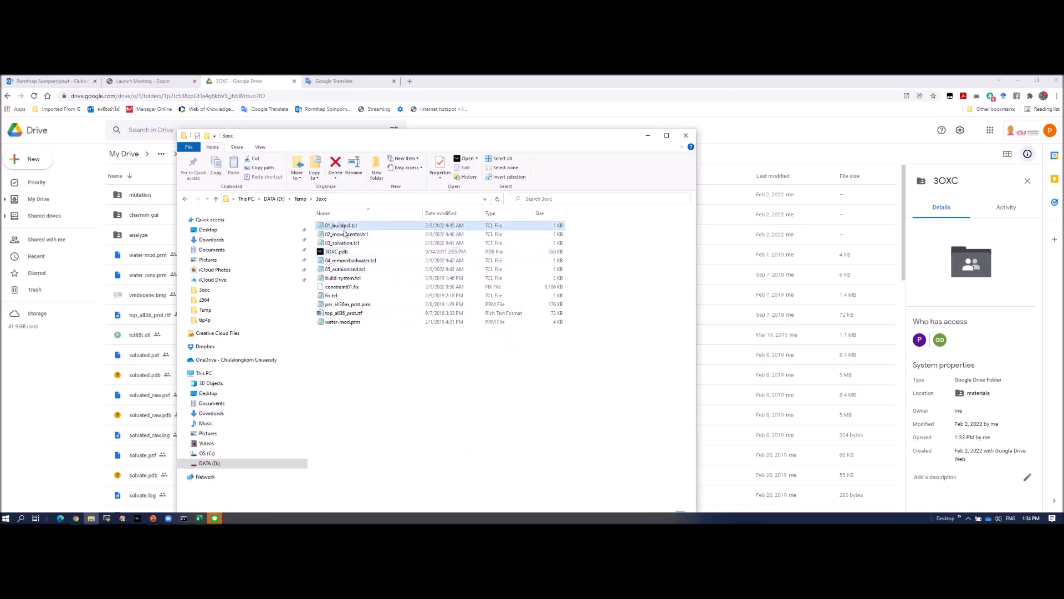
{"action": "left_click", "coordinate": [343, 242], "text": "shift"}
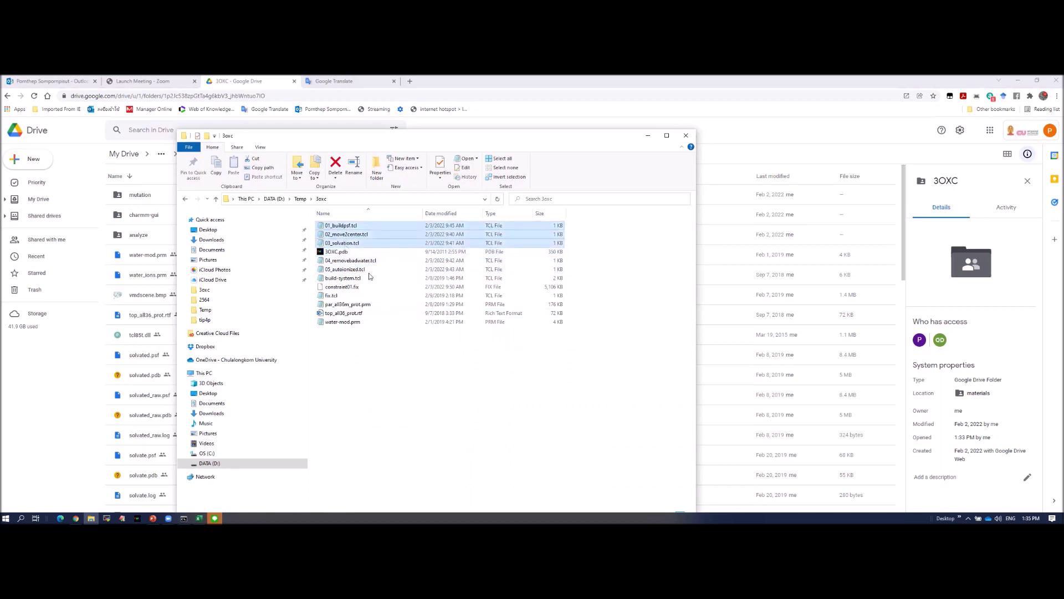
{"action": "left_click", "coordinate": [352, 261], "text": "ctrl"}
{"action": "left_click", "coordinate": [354, 269], "text": "ctrl"}
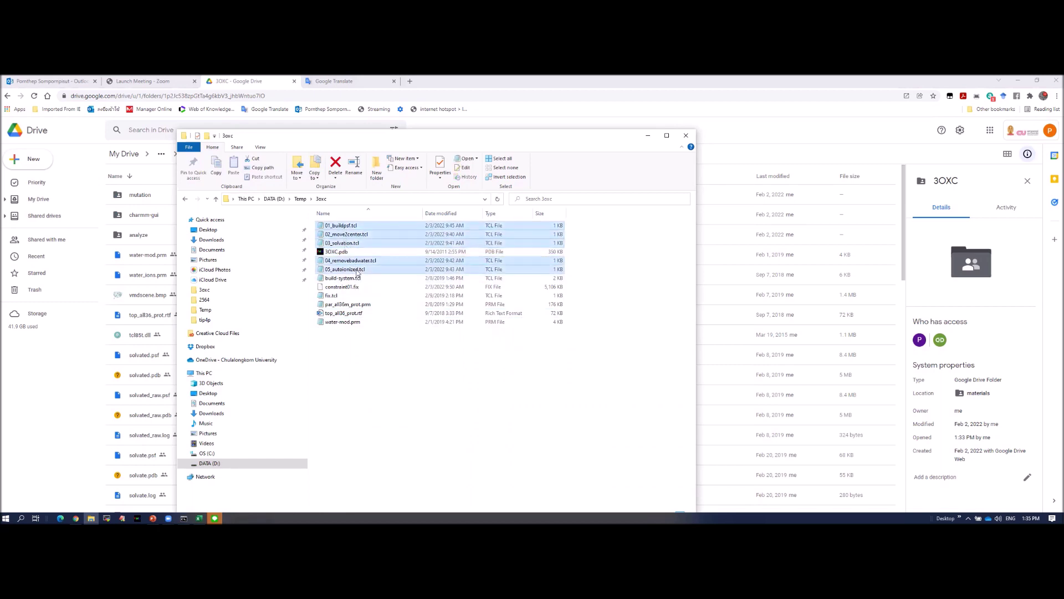
{"action": "right_click", "coordinate": [356, 272]}
{"action": "left_click", "coordinate": [402, 447]}
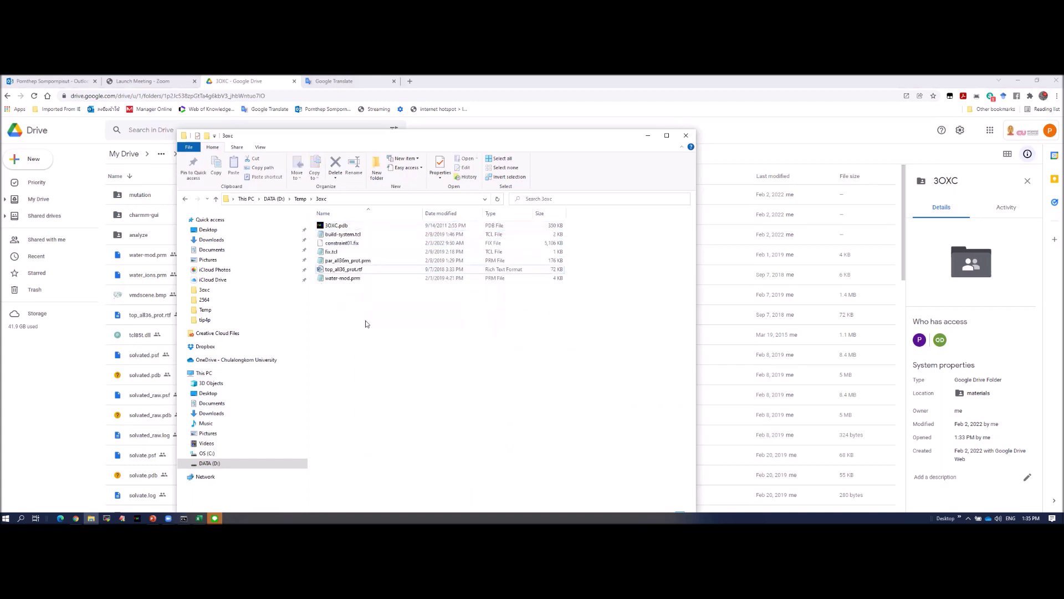
{"action": "right_click", "coordinate": [354, 245]}
{"action": "left_click", "coordinate": [391, 434]}
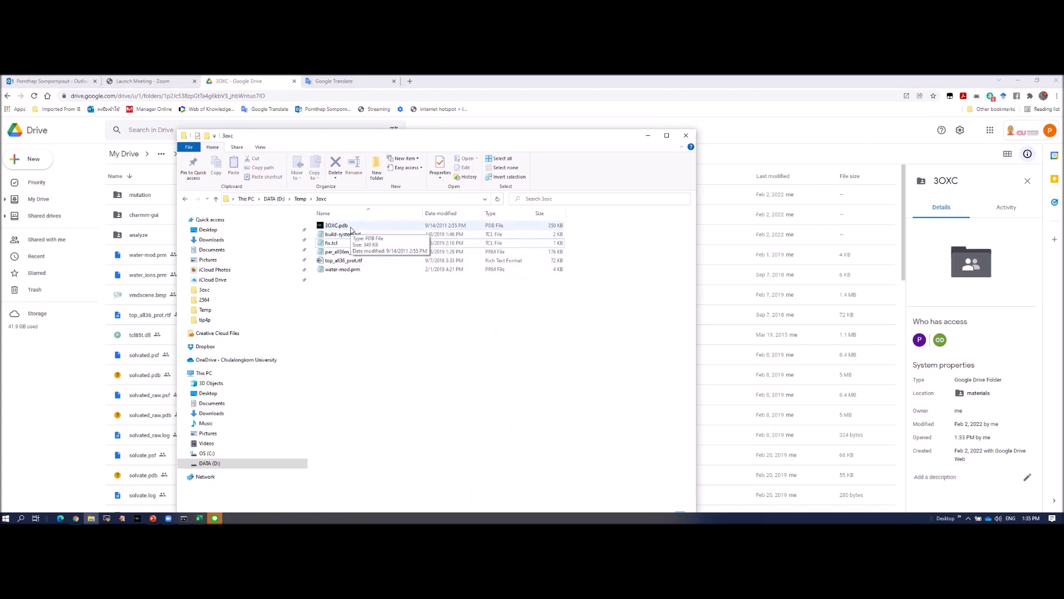
Point out the remaining build-system.tcl, par_all36m_prot.prm, top_all36_prot.rtf and water-mod.prm files.
{"action": "left_click", "coordinate": [346, 238]}
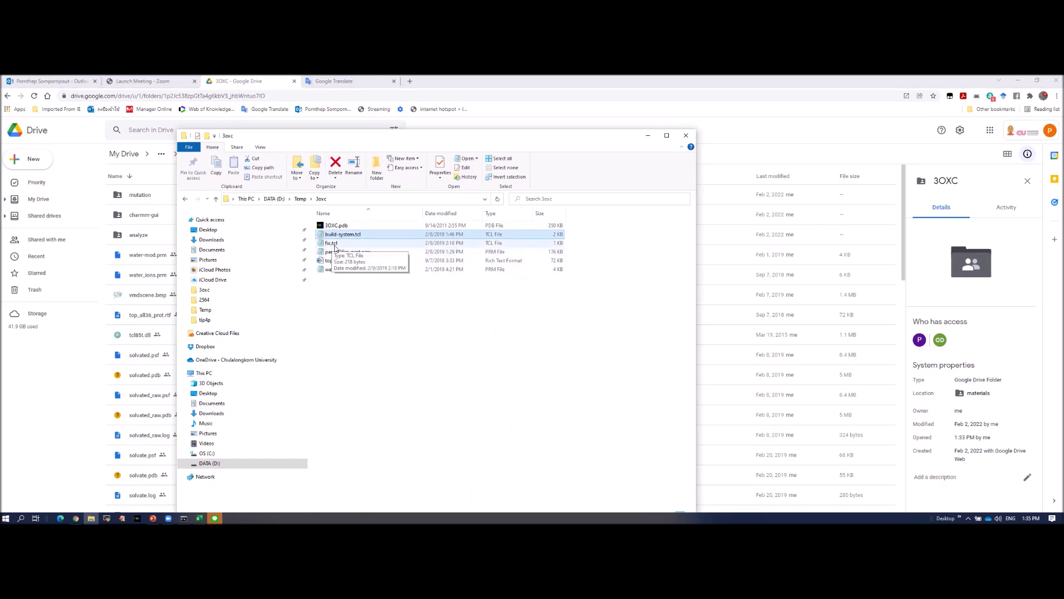
{"action": "left_click", "coordinate": [330, 253]}
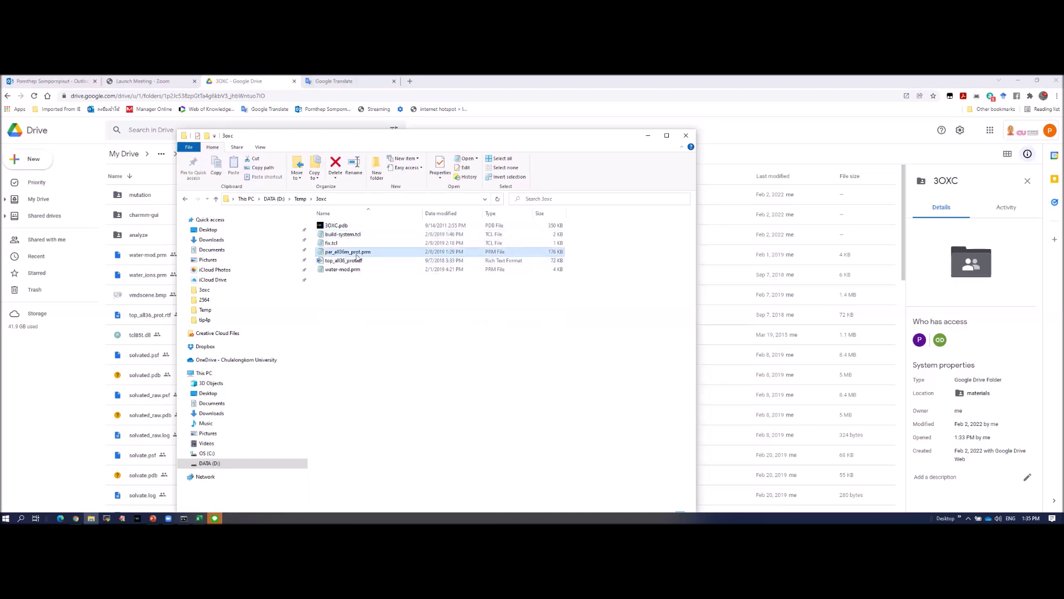
{"action": "left_click", "coordinate": [330, 263]}
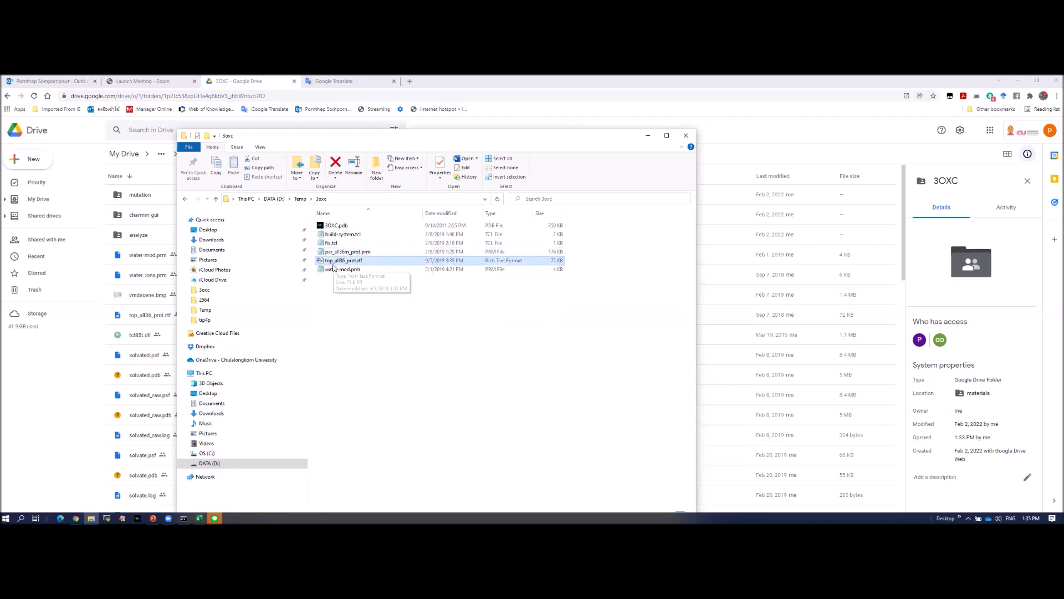
{"action": "left_click", "coordinate": [339, 272]}
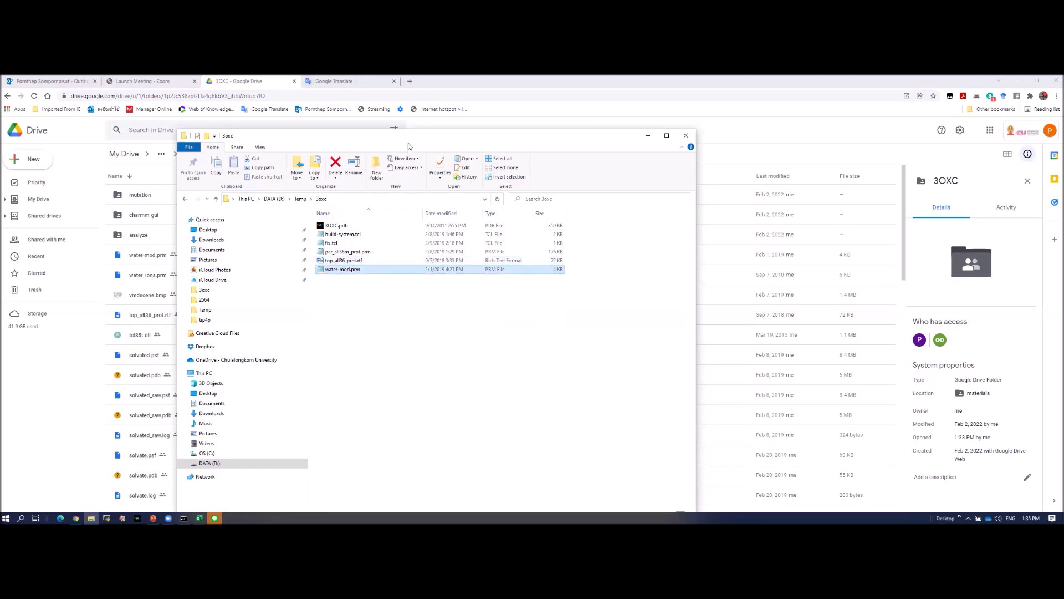
{"action": "left_click_drag", "start_coordinate": [438, 146], "coordinate": [434, 138]}
Open build-system.tcl in Notepad, make the window taller, then return to the Google Drive page.
{"action": "right_click", "coordinate": [349, 229]}
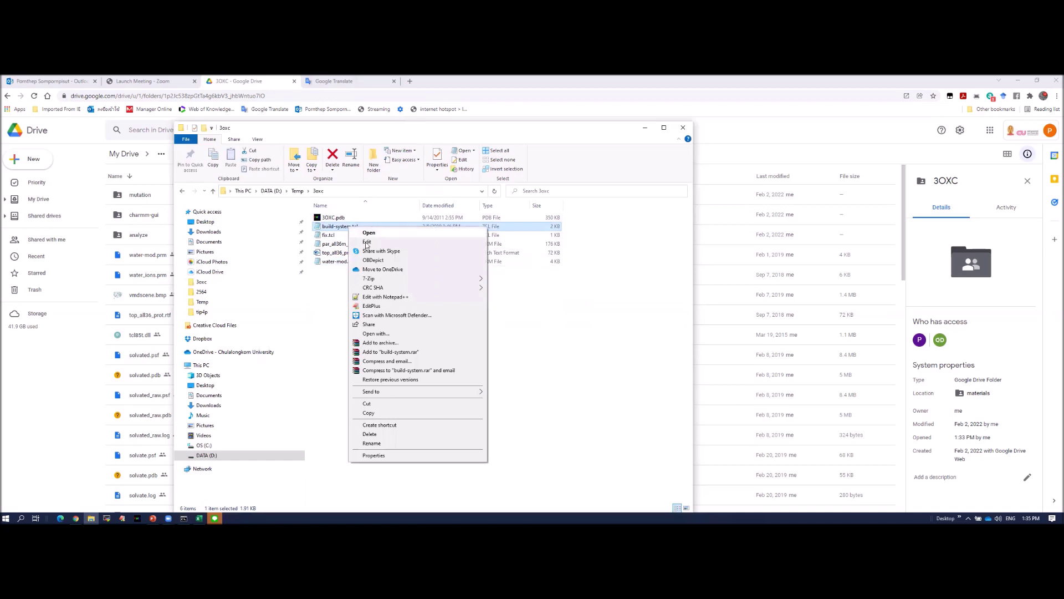
{"action": "left_click", "coordinate": [396, 335]}
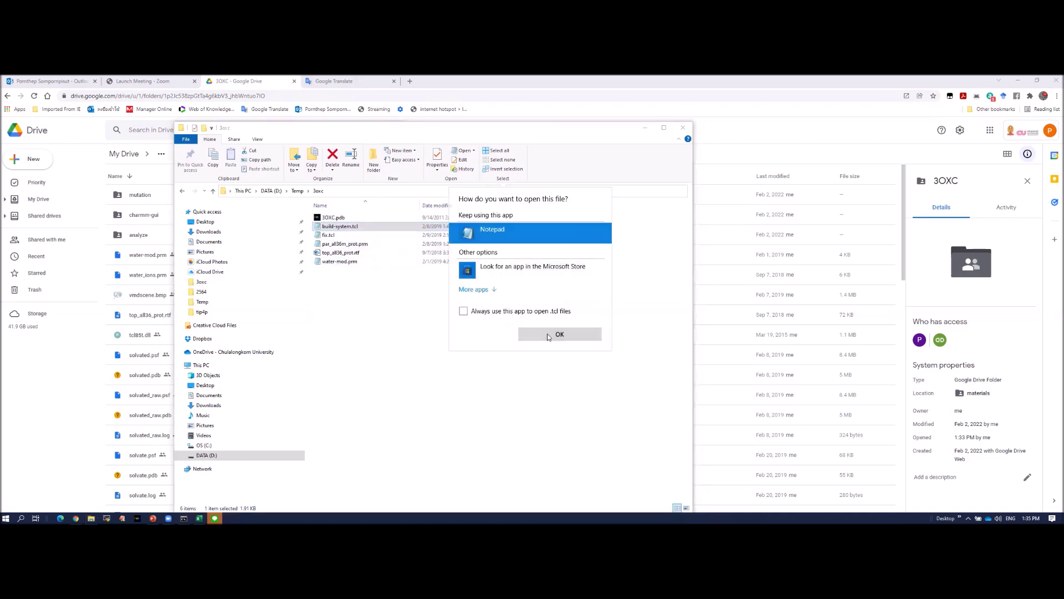
{"action": "left_click", "coordinate": [552, 334]}
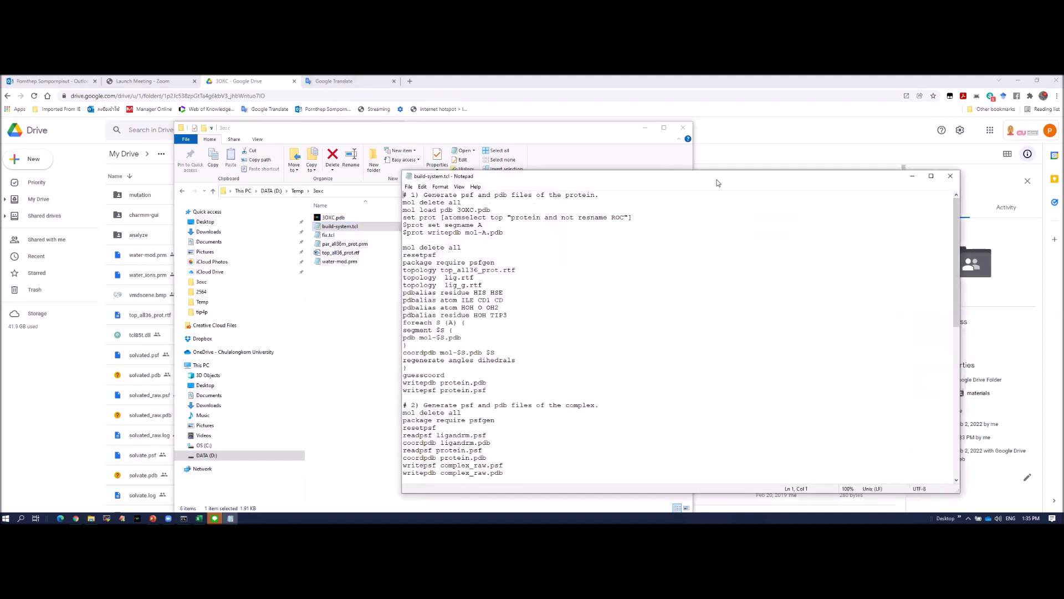
{"action": "left_click_drag", "start_coordinate": [710, 172], "coordinate": [709, 107]}
{"action": "left_click", "coordinate": [65, 421]}
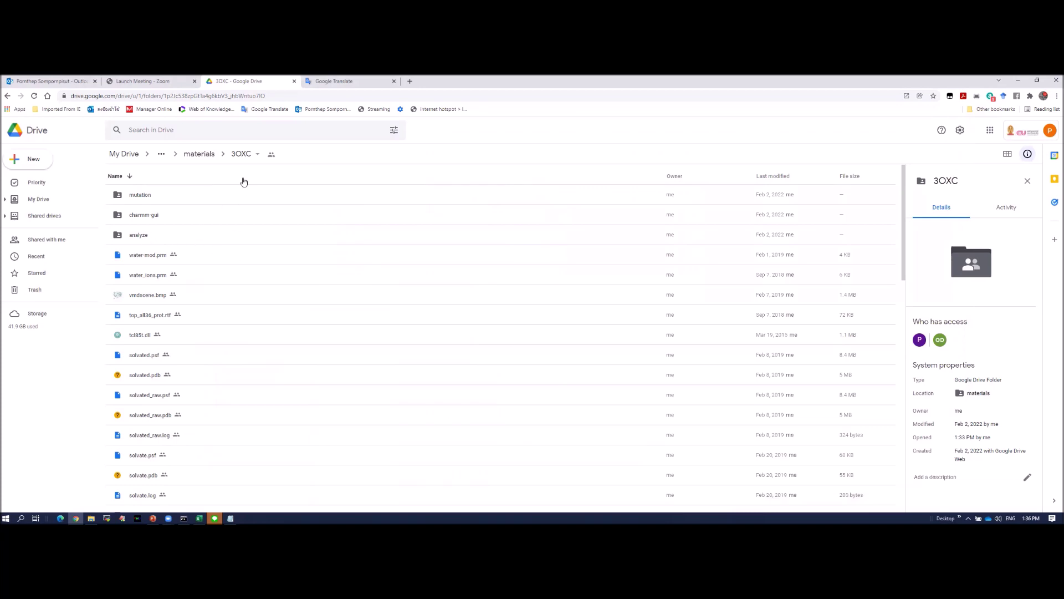
Download the whole 3OXC Drive folder as a zip.
{"action": "left_click", "coordinate": [33, 159]}
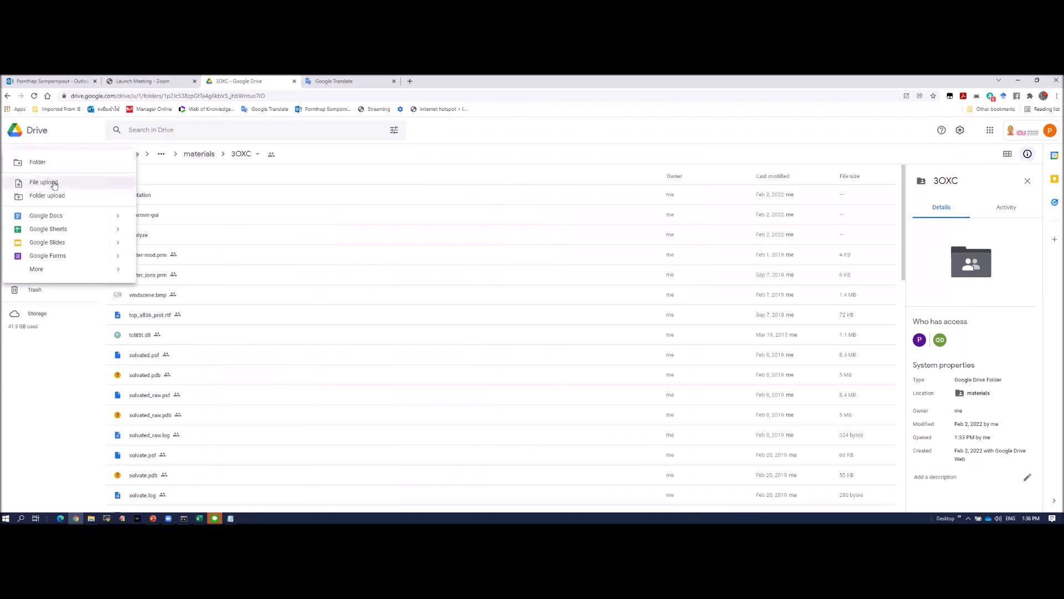
{"action": "mouse_move", "coordinate": [53, 270]}
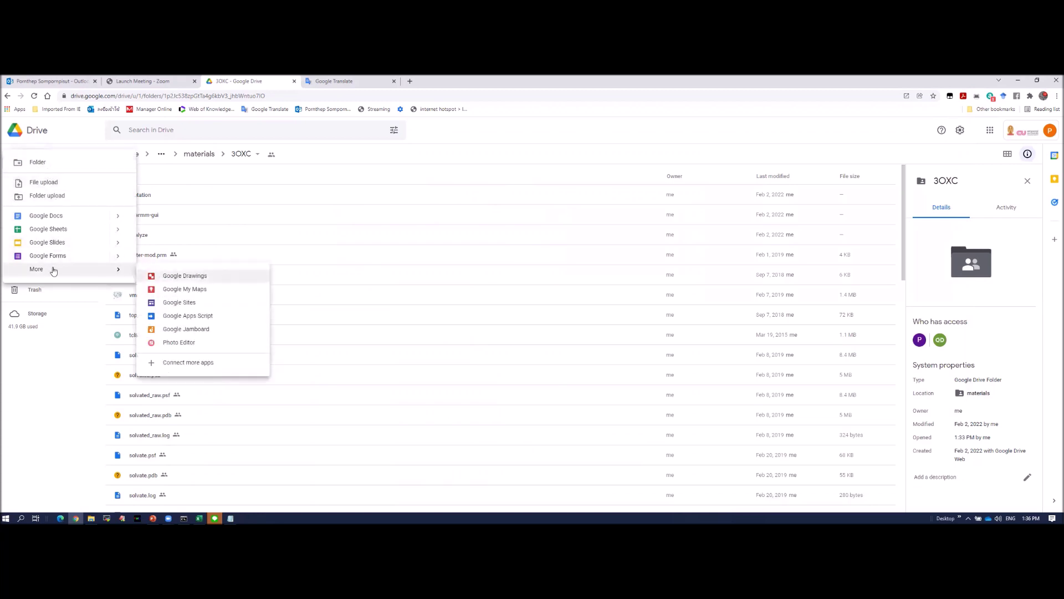
{"action": "left_click", "coordinate": [256, 156]}
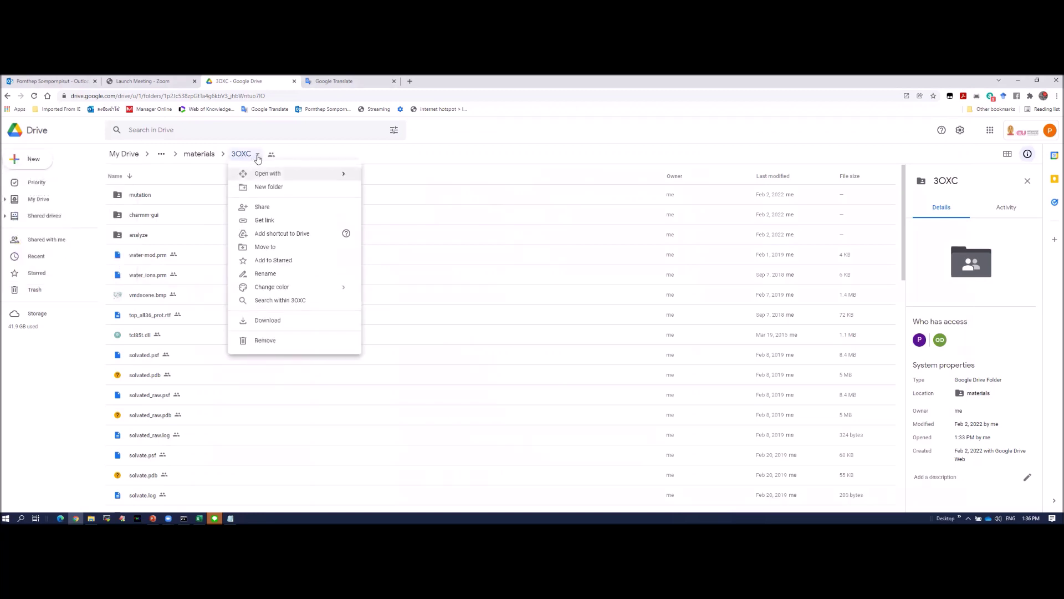
{"action": "left_click", "coordinate": [265, 320]}
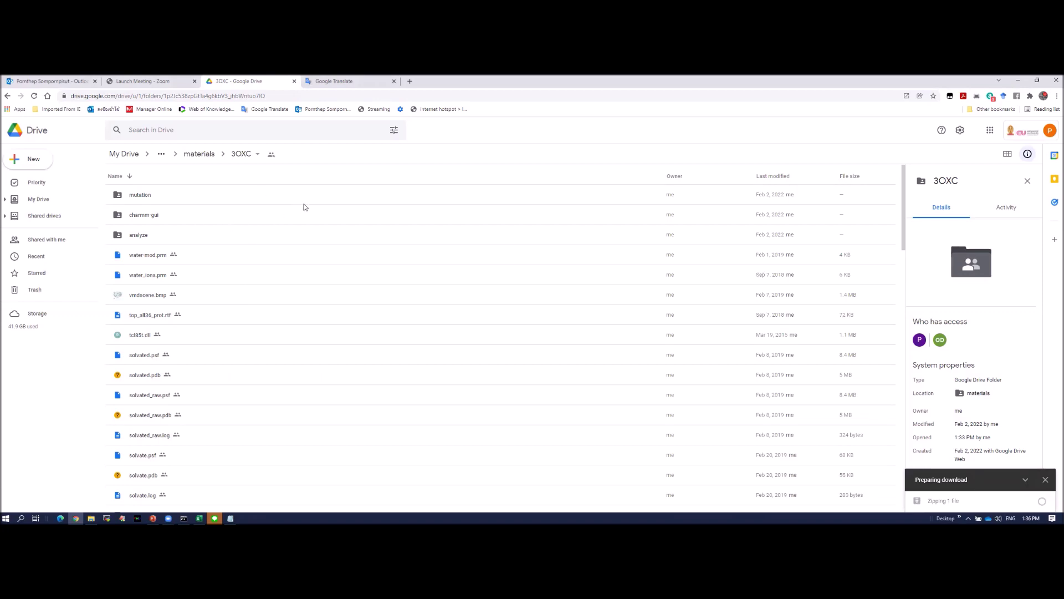
{"action": "scroll", "coordinate": [242, 312], "scroll_direction": "down", "scroll_amount": 15}
{"action": "scroll", "coordinate": [241, 312], "scroll_direction": "up", "scroll_amount": 15}
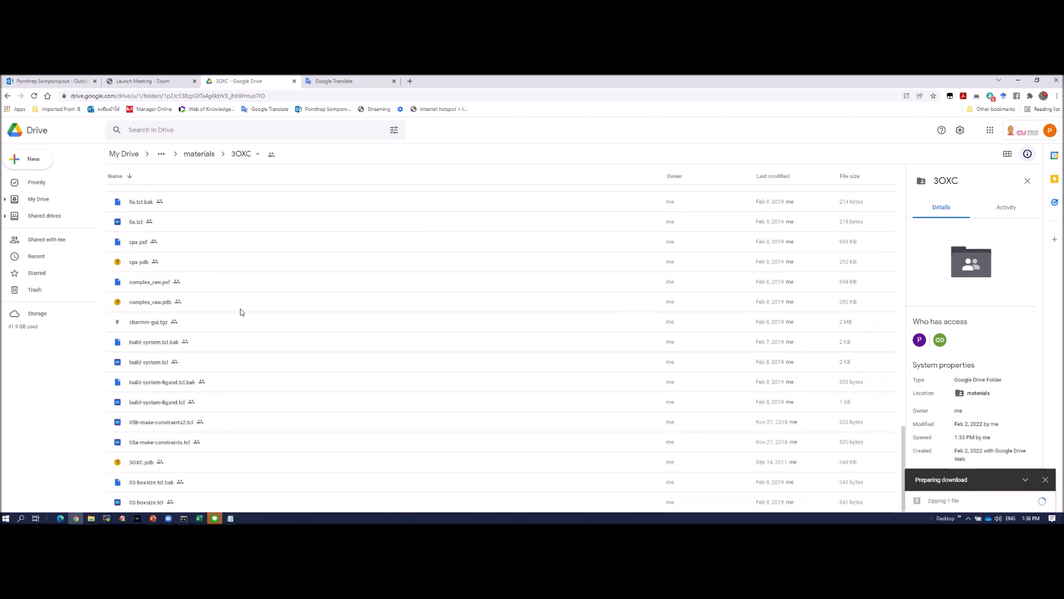
{"action": "scroll", "coordinate": [239, 256], "scroll_direction": "up", "scroll_amount": 5}
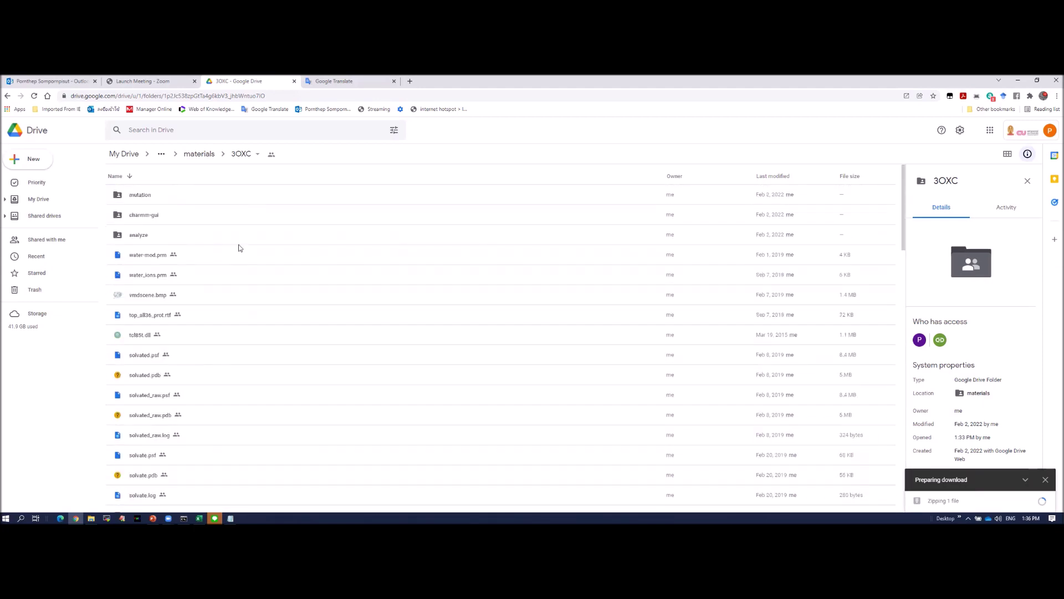
Create and open a StartingMaterials folder inside 3OXC, then switch back to the 3oxc file window.
{"action": "left_click", "coordinate": [258, 154]}
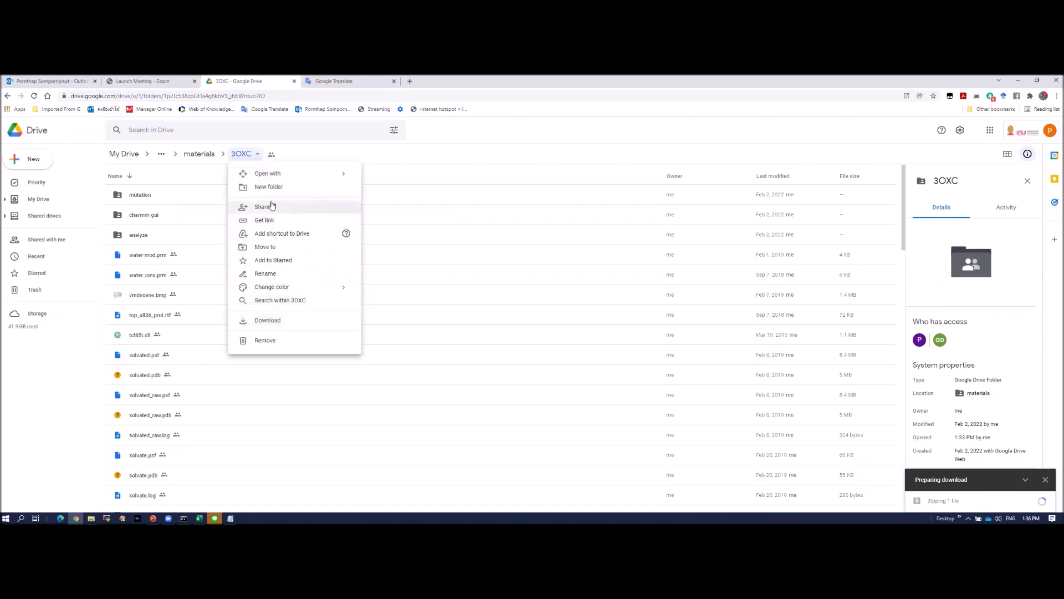
{"action": "left_click", "coordinate": [271, 188]}
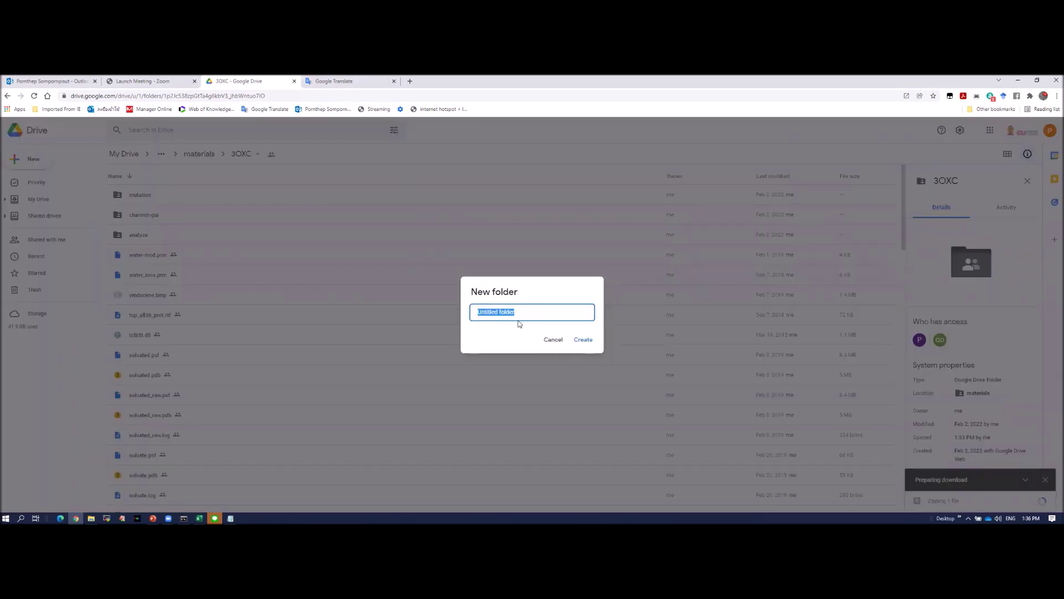
{"action": "type", "text": "StartingMaterials"}
{"action": "left_click", "coordinate": [586, 342]}
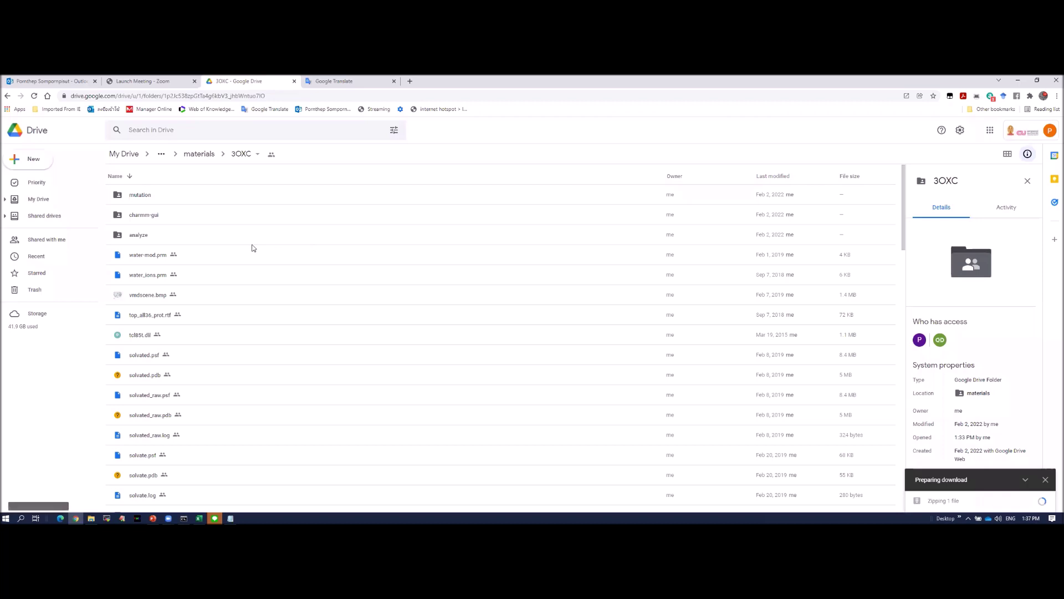
{"action": "double_click", "coordinate": [161, 196]}
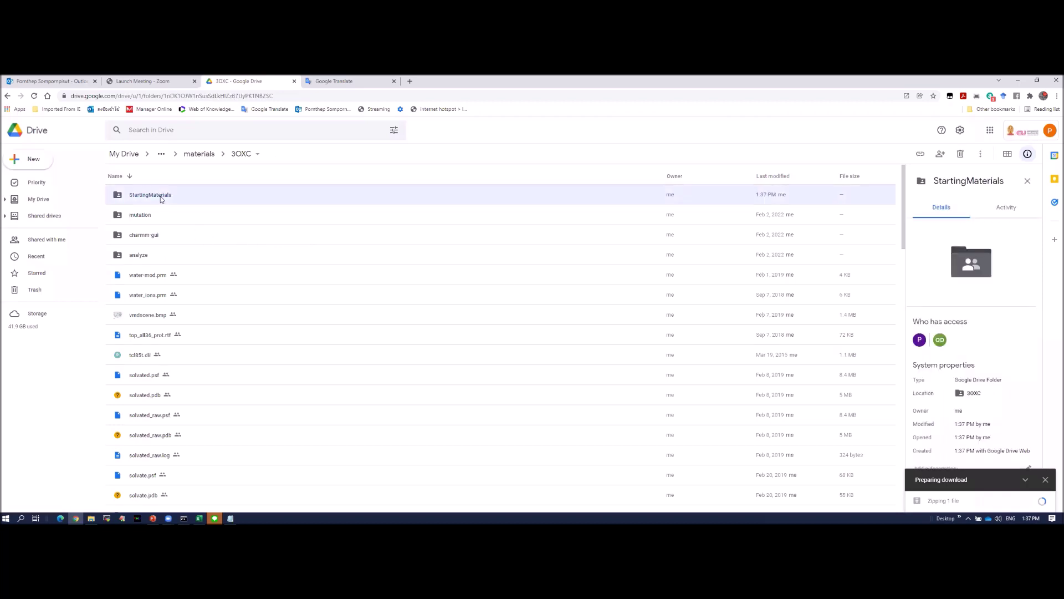
{"action": "key", "text": "alt+Tab"}
{"action": "key", "text": "Tab"}
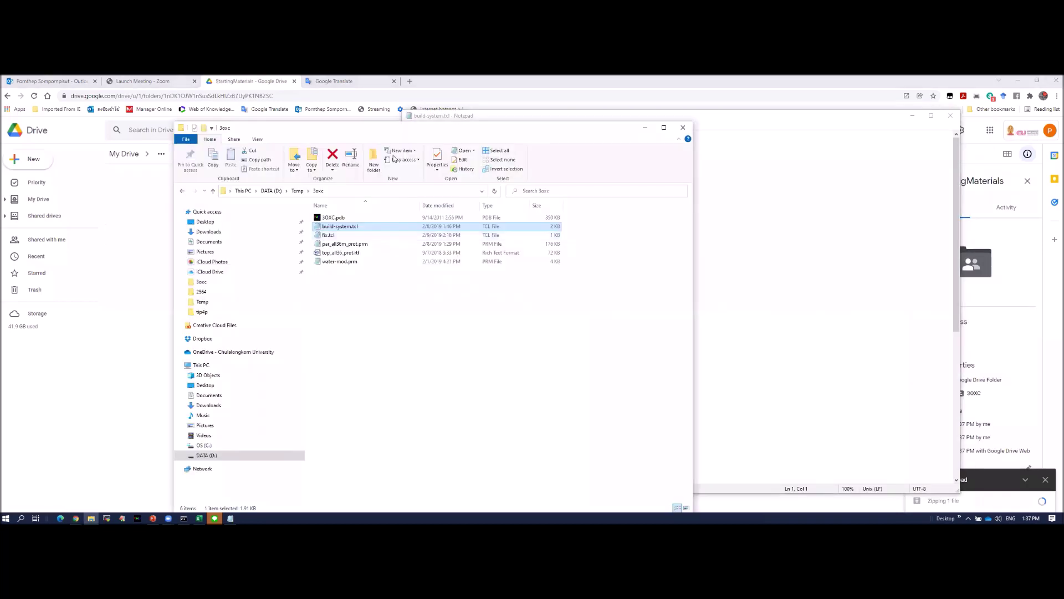
Upload the six files, 3OXC.pdb through water-mod.prm, into StartingMaterials, then bring Notepad forward.
{"action": "left_click_drag", "start_coordinate": [397, 134], "coordinate": [490, 136]}
{"action": "left_click", "coordinate": [428, 220]}
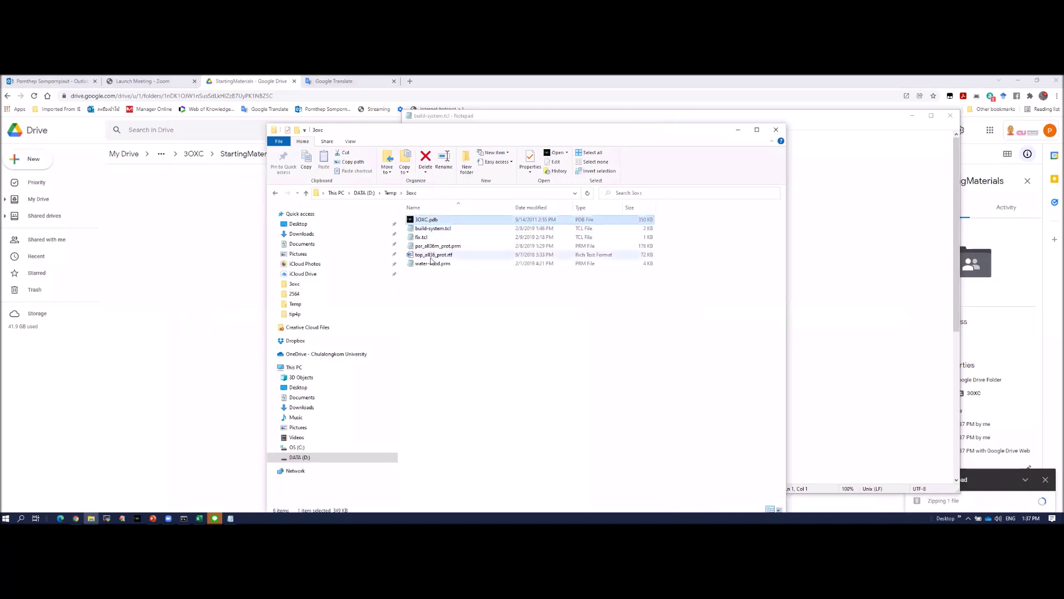
{"action": "left_click", "coordinate": [430, 263], "text": "shift"}
{"action": "left_click_drag", "start_coordinate": [428, 265], "coordinate": [205, 250]}
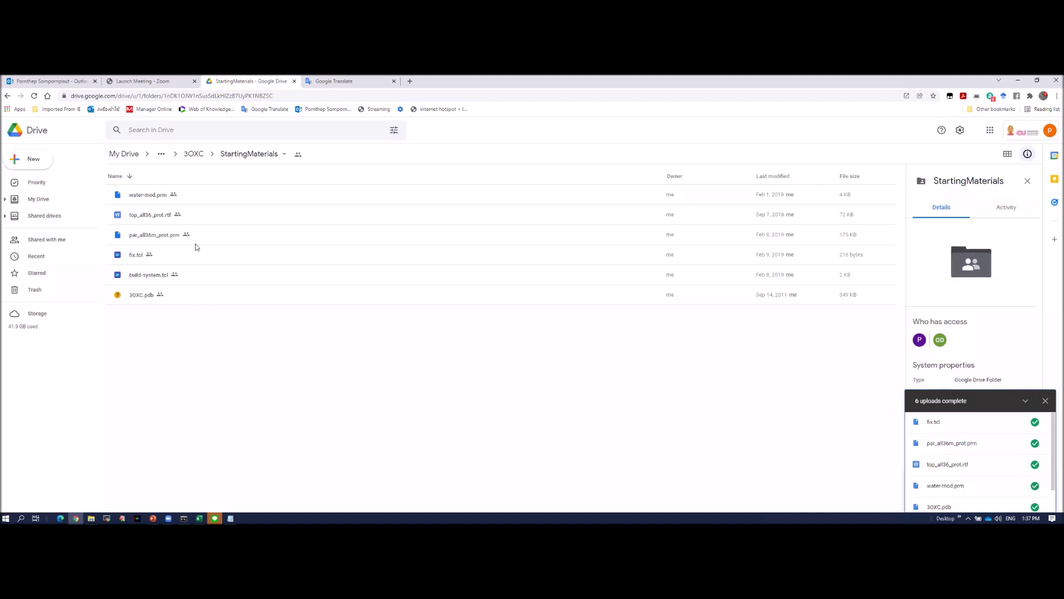
{"action": "key", "text": "alt+Tab"}
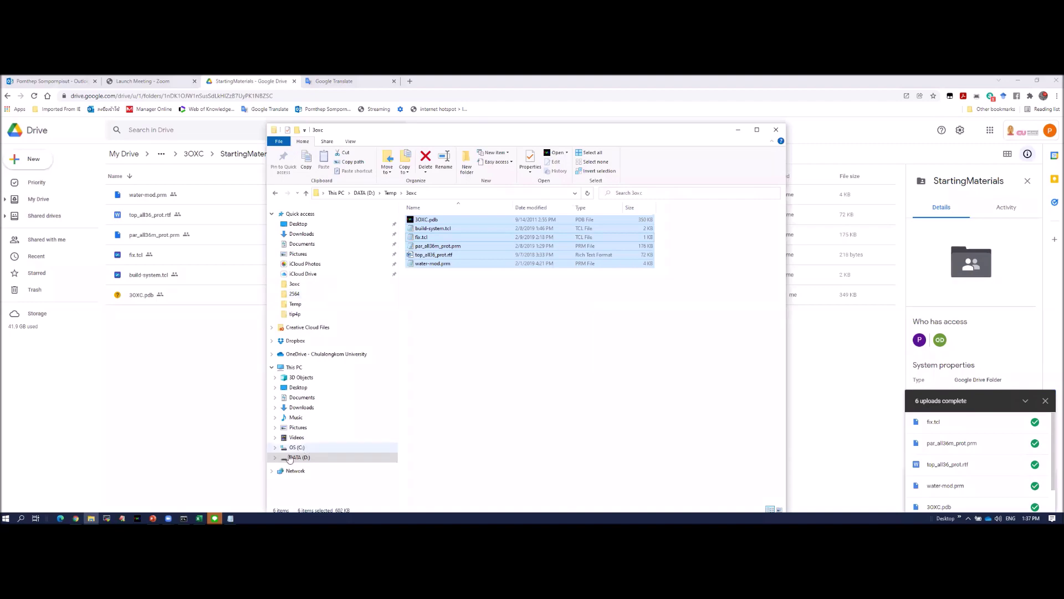
{"action": "left_click", "coordinate": [234, 499]}
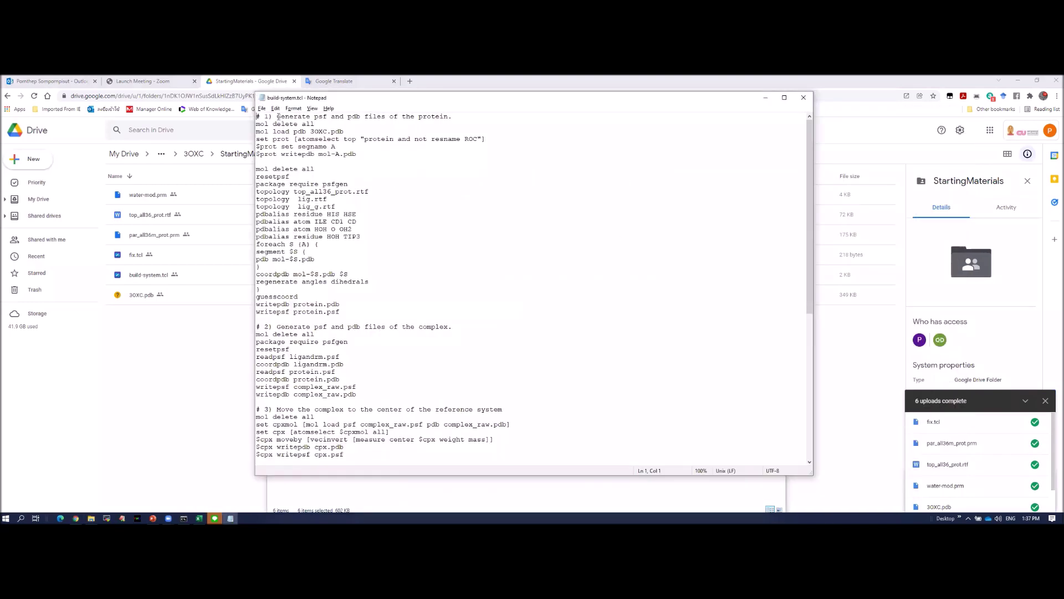
Highlight the opening 'Generate psf and pdb' comment line of build-system.tcl.
{"action": "left_click_drag", "start_coordinate": [279, 116], "coordinate": [349, 117]}
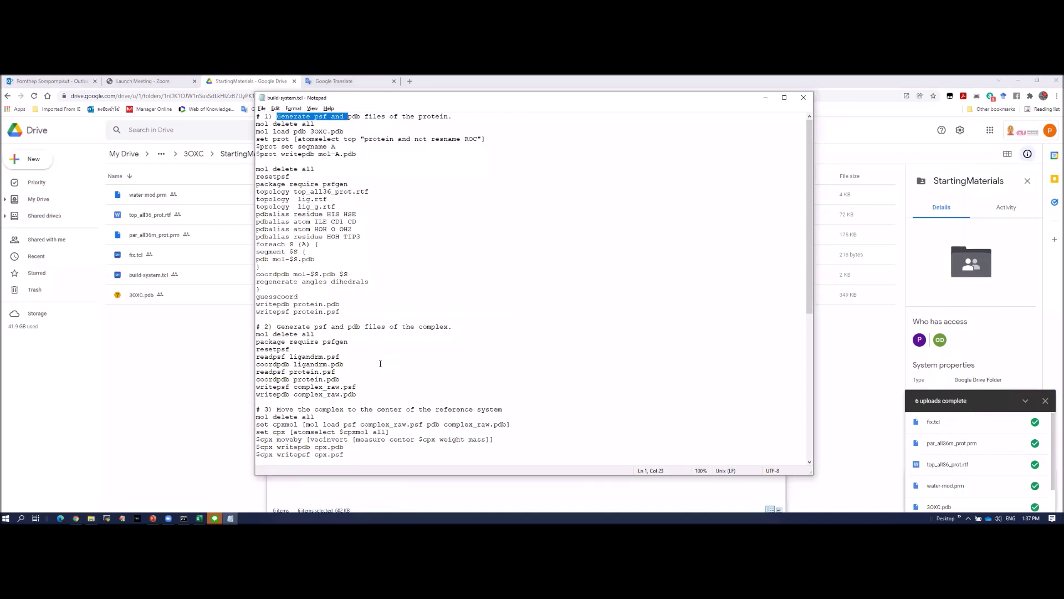
{"action": "scroll", "coordinate": [380, 364], "scroll_direction": "down", "scroll_amount": 2}
{"action": "scroll", "coordinate": [381, 363], "scroll_direction": "up", "scroll_amount": 2}
{"action": "left_click", "coordinate": [276, 117]}
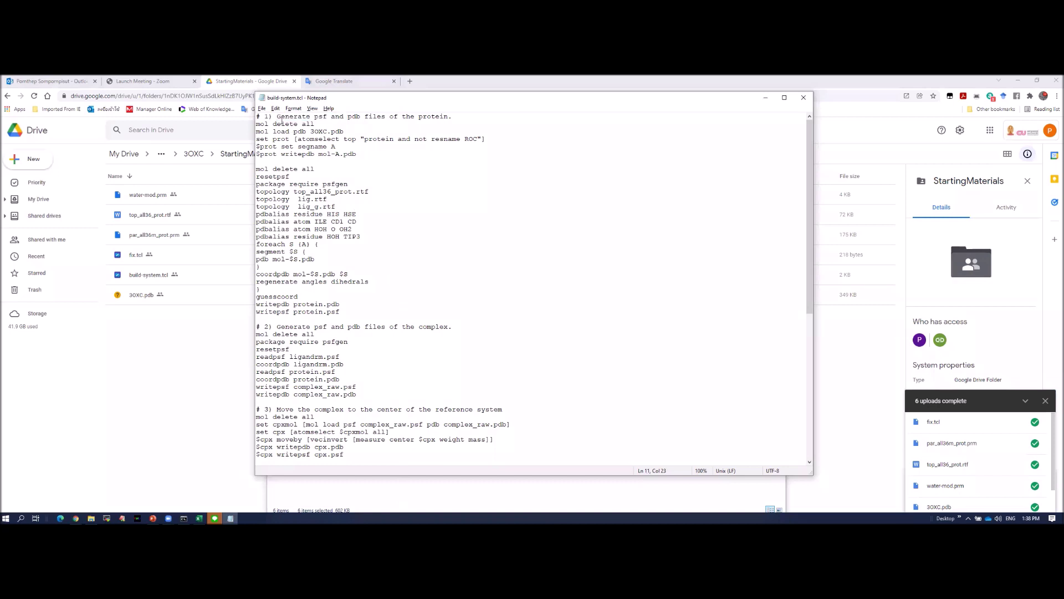
{"action": "triple_click", "coordinate": [277, 117]}
{"action": "left_click", "coordinate": [289, 161]}
Comment out each section 2 command with #, from mol delete all to writepdb complex_raw.pdb.
{"action": "left_click", "coordinate": [258, 334]}
{"action": "type", "text": "#"}
{"action": "left_click", "coordinate": [258, 341]}
{"action": "type", "text": "#"}
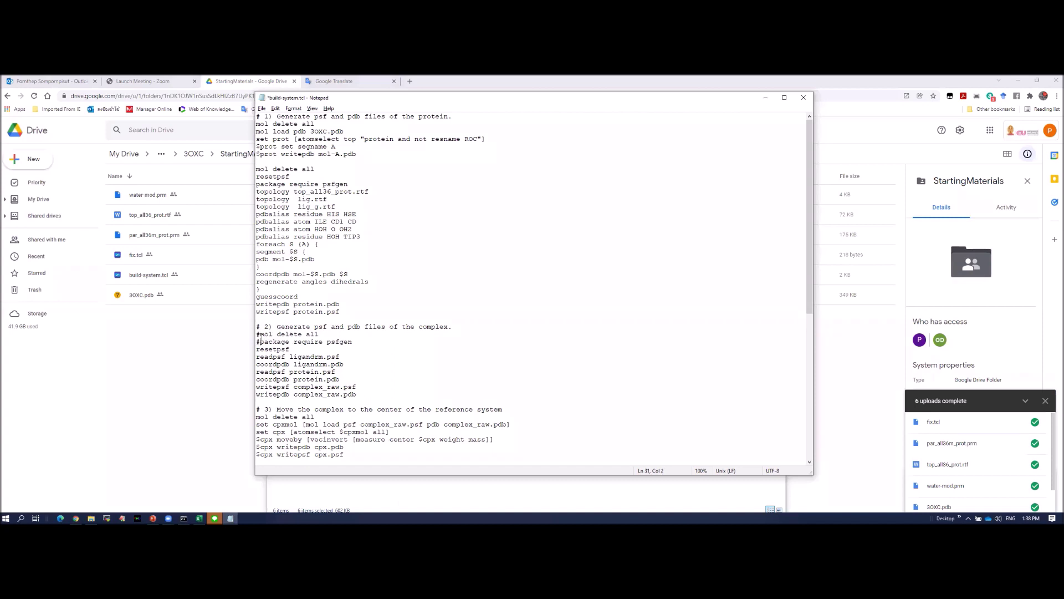
{"action": "type", "text": "#"}
{"action": "key", "text": "Down"}
{"action": "key", "text": "Left"}
{"action": "type", "text": "#"}
{"action": "key", "text": "Down"}
{"action": "key", "text": "Left"}
{"action": "type", "text": "#"}
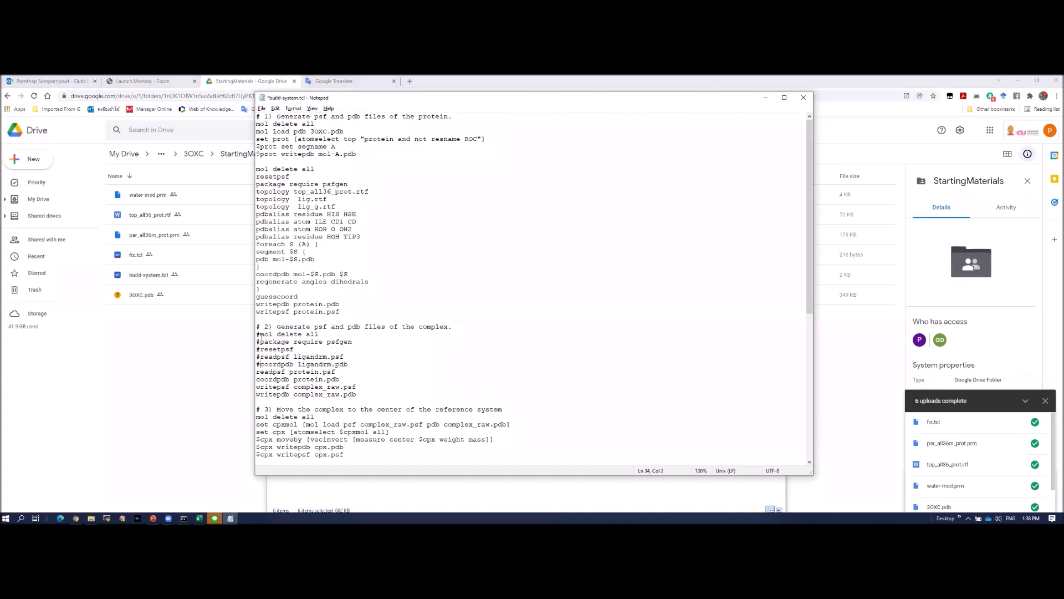
{"action": "type", "text": "#"}
{"action": "key", "text": "Down"}
{"action": "key", "text": "Left"}
{"action": "type", "text": "#"}
{"action": "key", "text": "Down"}
{"action": "key", "text": "Left"}
{"action": "type", "text": "#"}
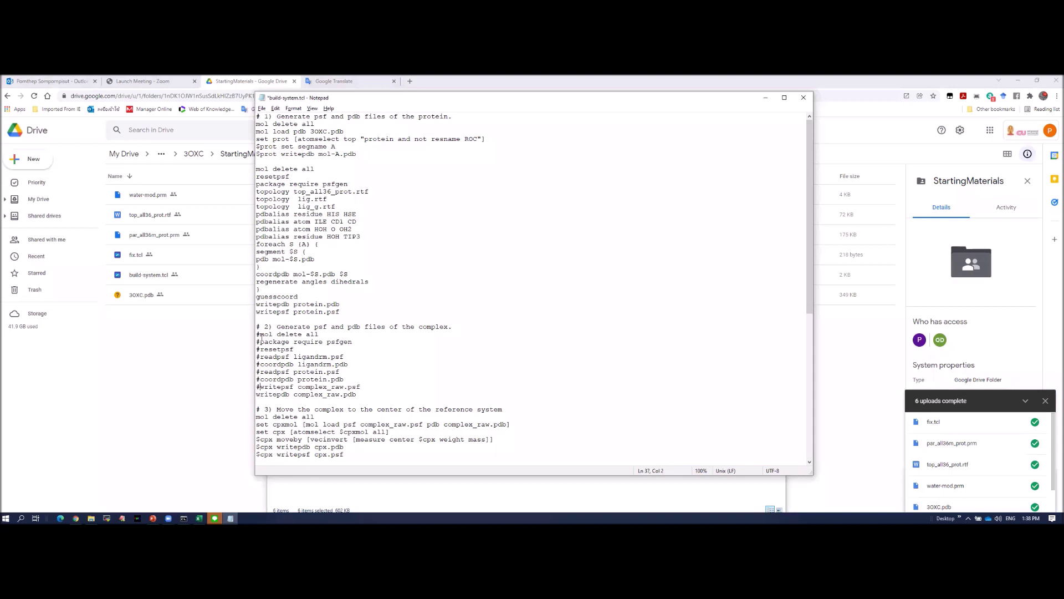
{"action": "key", "text": "Down"}
{"action": "key", "text": "Left"}
{"action": "type", "text": "#"}
Comment out the lig.rtf and lig_g.rtf topology lines, leaving top_all36_prot.rtf and the TIP3 alias active.
{"action": "double_click", "coordinate": [312, 132]}
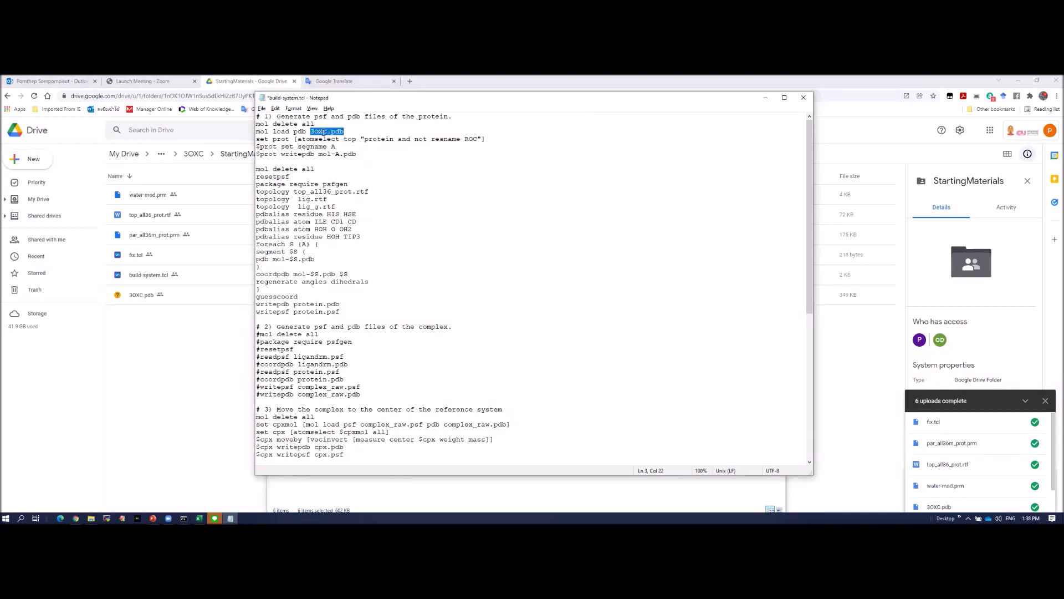
{"action": "left_click_drag", "start_coordinate": [294, 191], "coordinate": [371, 192]}
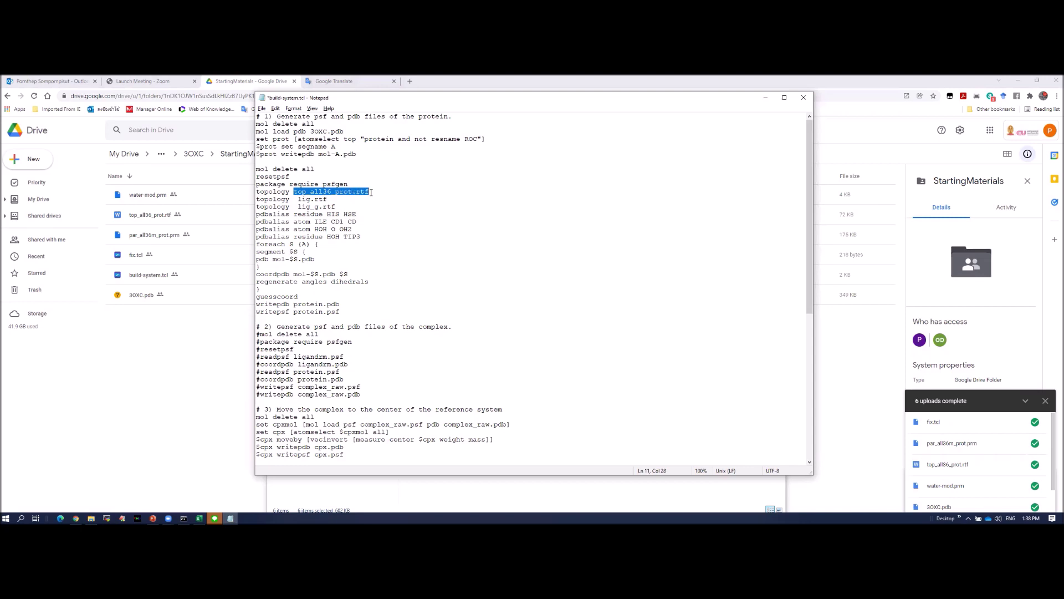
{"action": "left_click", "coordinate": [282, 199]}
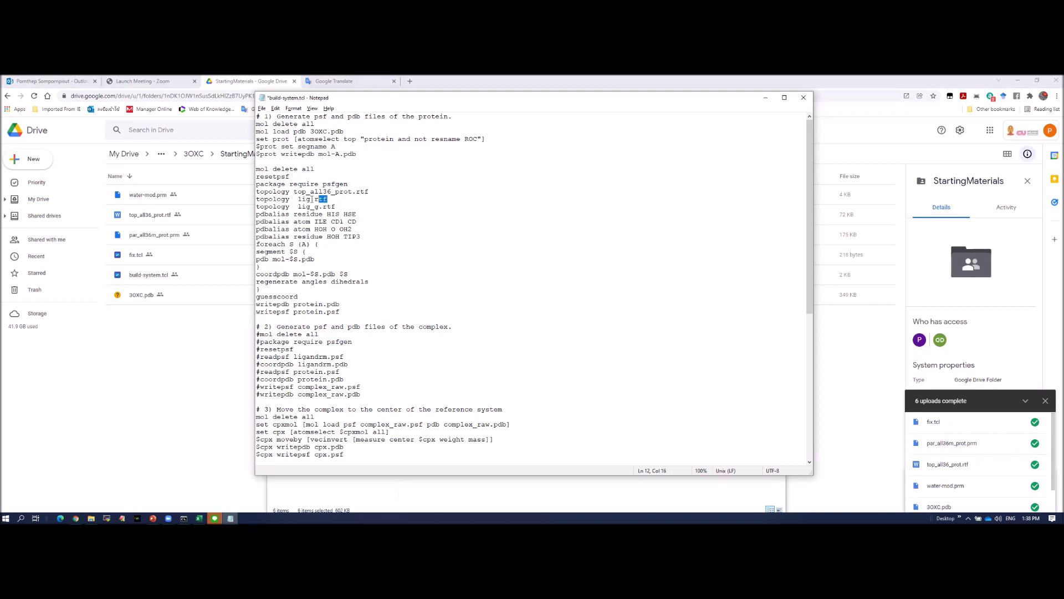
{"action": "type", "text": "#"}
{"action": "type", "text": "#"}
{"action": "left_click", "coordinate": [343, 237]}
{"action": "key", "text": "shift+Right"}
{"action": "key", "text": "shift+Right"}
{"action": "key", "text": "shift+Right"}
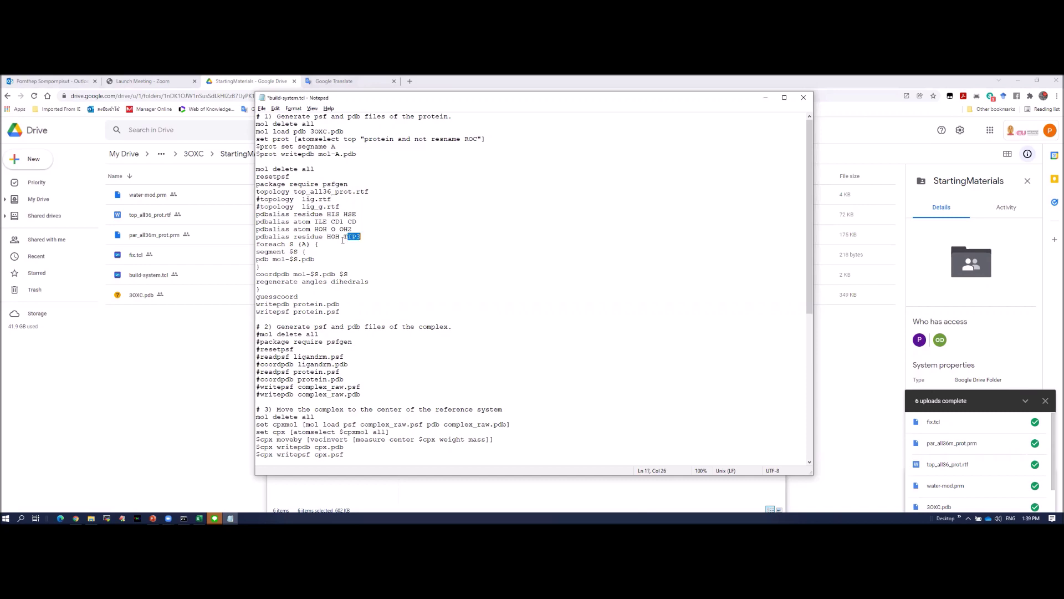
{"action": "left_click", "coordinate": [310, 244]}
{"action": "key", "text": "Page_Down"}
{"action": "key", "text": "Page_Down"}
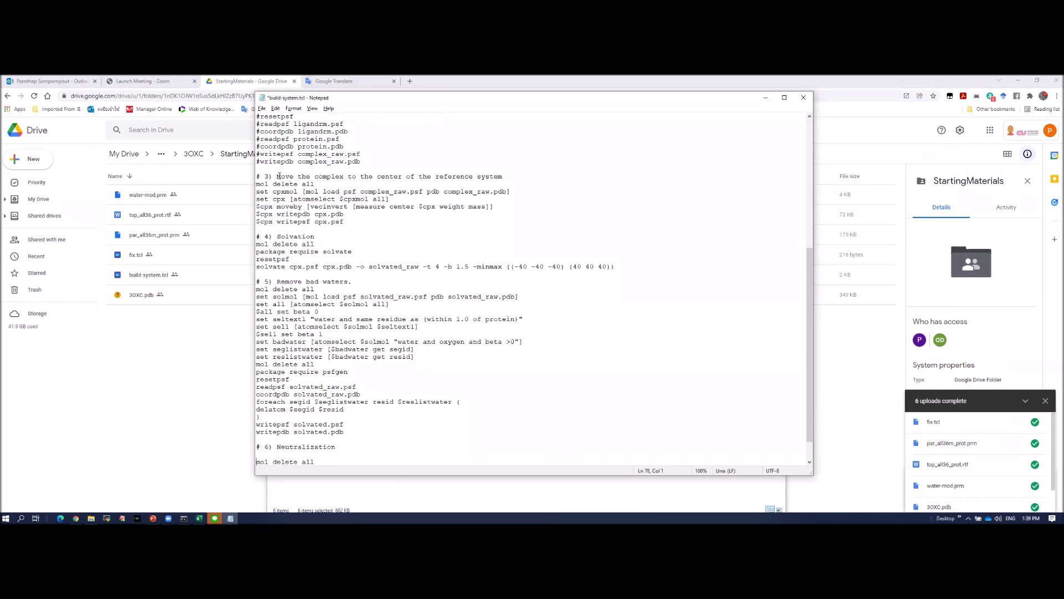
Change the section 3 cpxmol paths from complex_raw to protein.psf and protein.pdb.
{"action": "left_click_drag", "start_coordinate": [277, 176], "coordinate": [425, 178]}
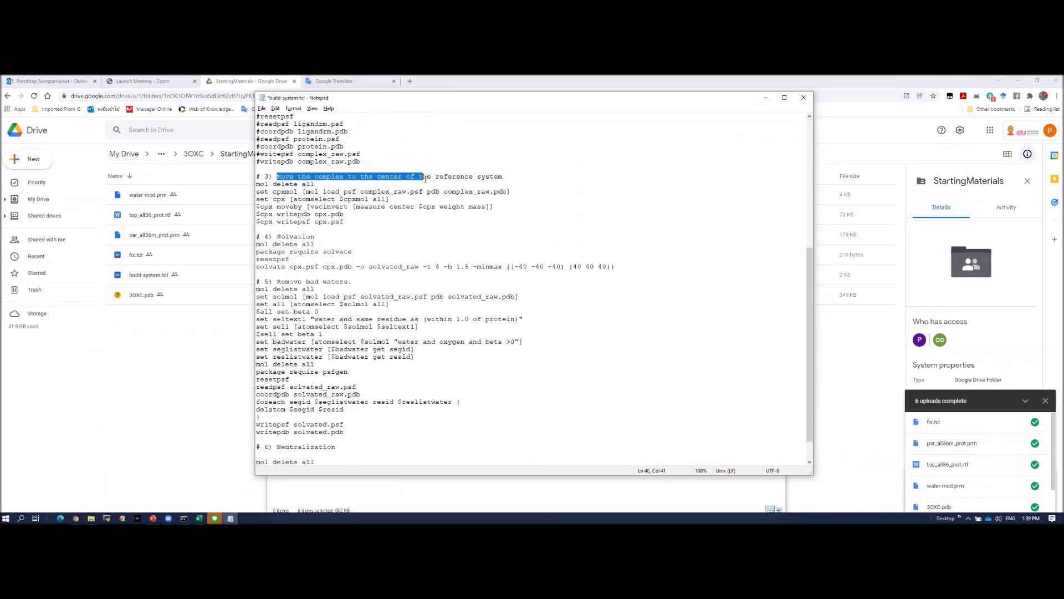
{"action": "left_click", "coordinate": [266, 223]}
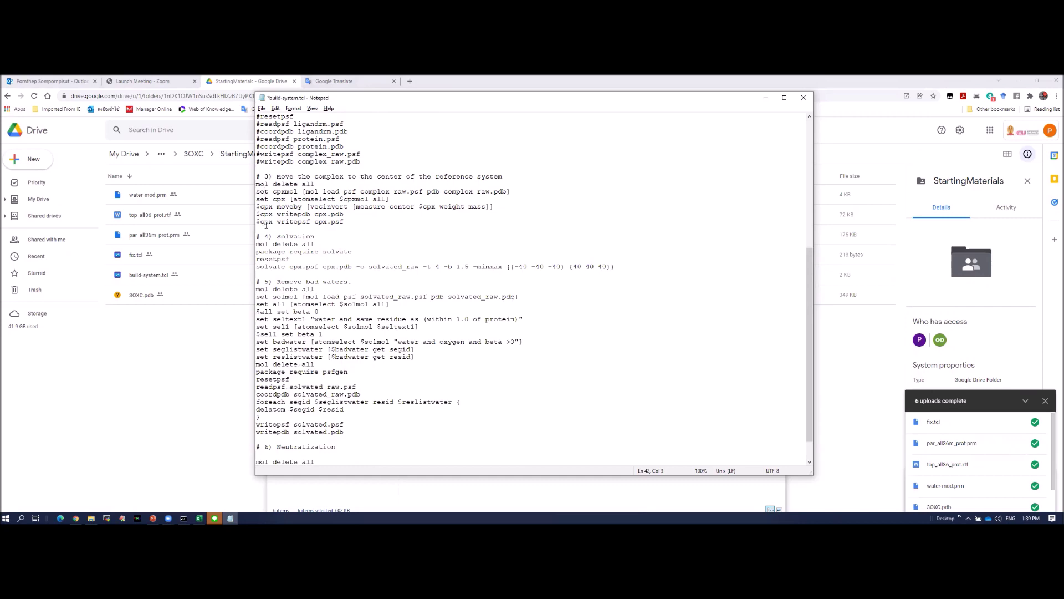
{"action": "scroll", "coordinate": [384, 199], "scroll_direction": "up", "scroll_amount": 6}
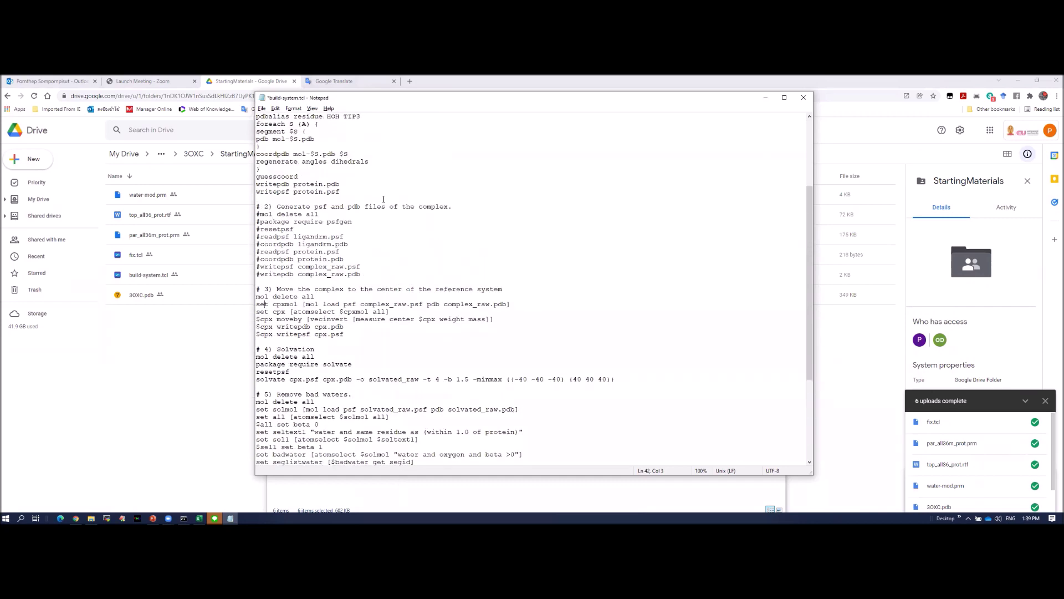
{"action": "left_click_drag", "start_coordinate": [360, 327], "coordinate": [406, 327]}
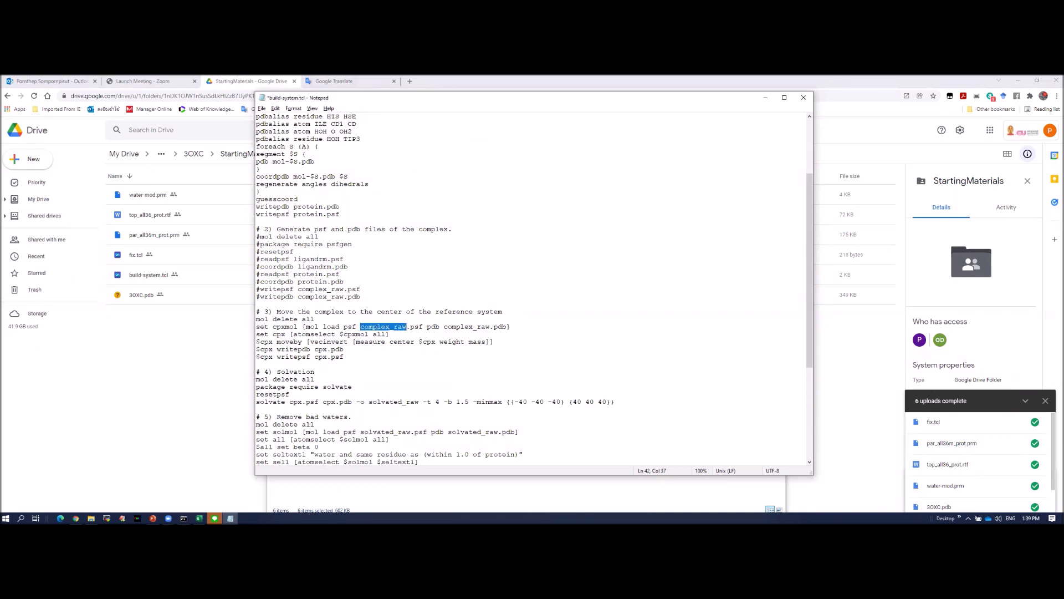
{"action": "type", "text": "protein"}
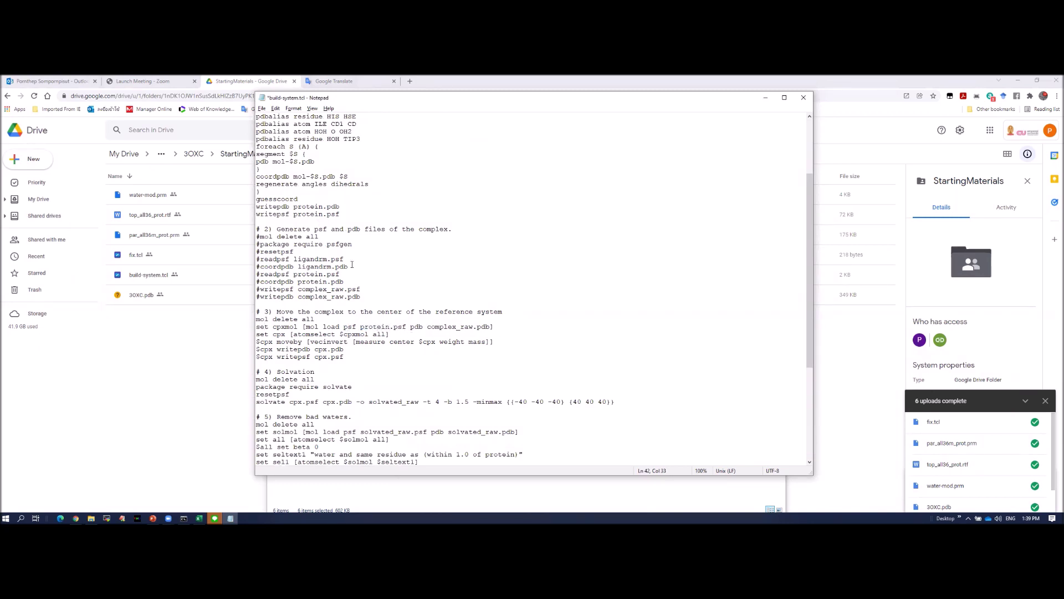
{"action": "left_click_drag", "start_coordinate": [333, 214], "coordinate": [257, 214]}
{"action": "key", "text": "ctrl+z"}
Review the Solvation section and its box bounds.
{"action": "left_click_drag", "start_coordinate": [277, 371], "coordinate": [319, 371]}
{"action": "left_click", "coordinate": [288, 394]}
{"action": "left_click_drag", "start_coordinate": [510, 401], "coordinate": [610, 403]}
{"action": "left_click", "coordinate": [299, 409]}
{"action": "key", "text": "Down"}
{"action": "key", "text": "Down"}
{"action": "key", "text": "Down"}
{"action": "key", "text": "Down"}
{"action": "key", "text": "Down"}
{"action": "key", "text": "Down"}
{"action": "key", "text": "Down"}
{"action": "key", "text": "Down"}
{"action": "key", "text": "Down"}
{"action": "key", "text": "Down"}
{"action": "key", "text": "Down"}
{"action": "key", "text": "Down"}
{"action": "key", "text": "Down"}
{"action": "key", "text": "Down"}
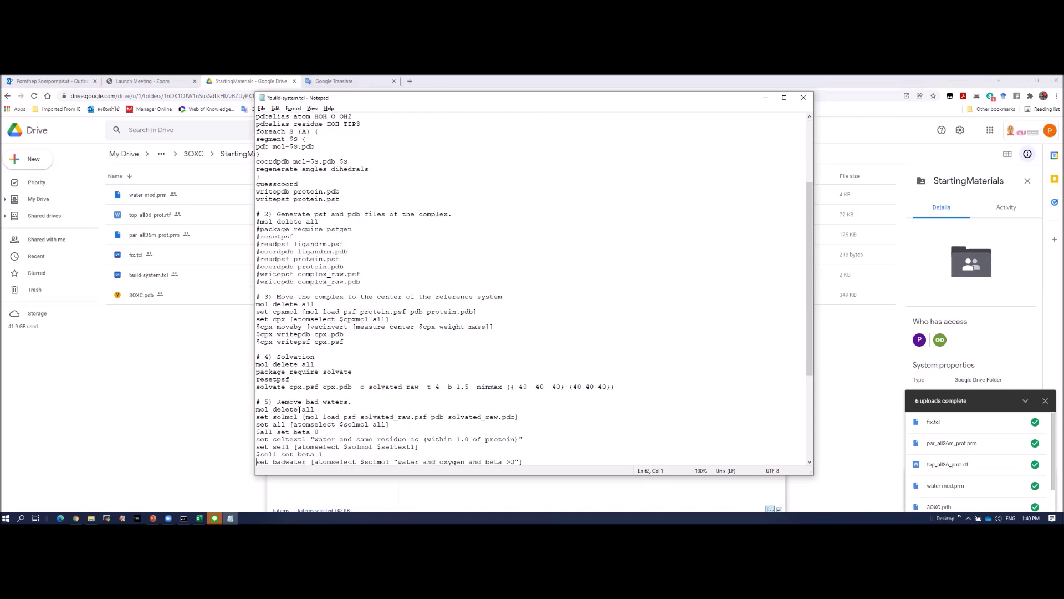
{"action": "key", "text": "Down"}
{"action": "key", "text": "Down"}
{"action": "key", "text": "Down"}
{"action": "key", "text": "Down"}
{"action": "key", "text": "Down"}
{"action": "key", "text": "Down"}
{"action": "key", "text": "Down"}
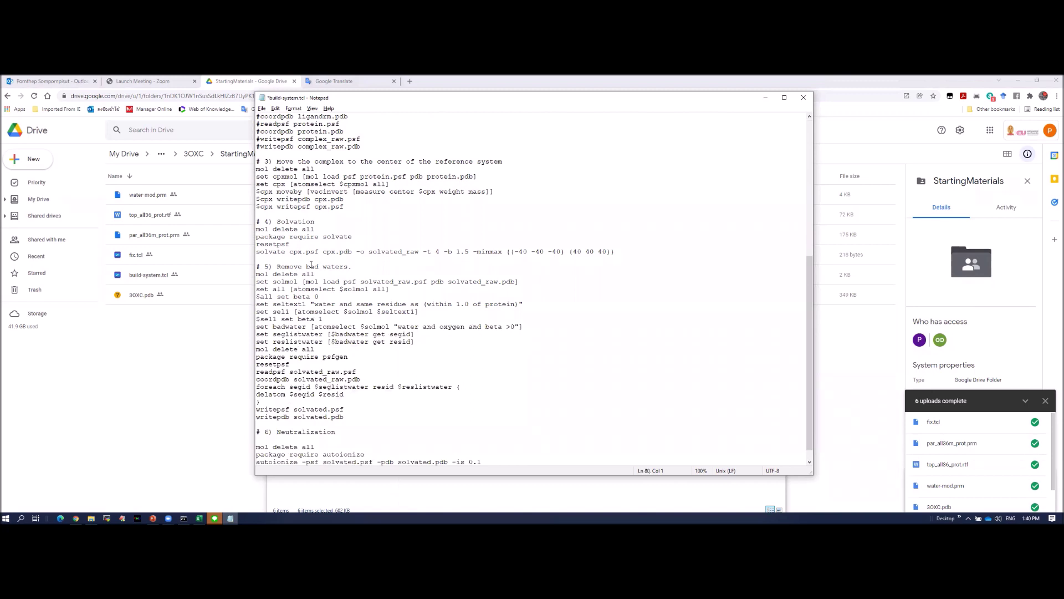
Review the bad-water removal and Neutralization sections with 0.1 ionic strength, then save build-system.tcl.
{"action": "left_click", "coordinate": [315, 273]}
{"action": "left_click_drag", "start_coordinate": [307, 268], "coordinate": [341, 267]}
{"action": "key", "text": "Down"}
{"action": "key", "text": "Down"}
{"action": "left_click_drag", "start_coordinate": [276, 267], "coordinate": [328, 267]}
{"action": "scroll", "coordinate": [283, 394], "scroll_direction": "down", "scroll_amount": 1}
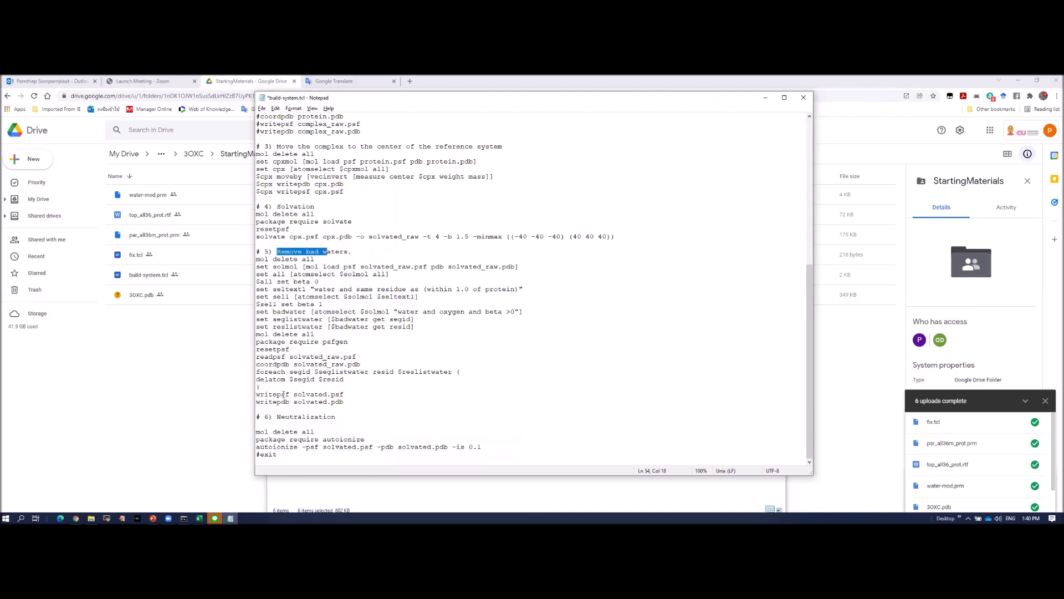
{"action": "left_click_drag", "start_coordinate": [276, 416], "coordinate": [336, 417]}
{"action": "left_click", "coordinate": [294, 432]}
{"action": "left_click_drag", "start_coordinate": [469, 446], "coordinate": [484, 449]}
{"action": "left_click", "coordinate": [262, 108]}
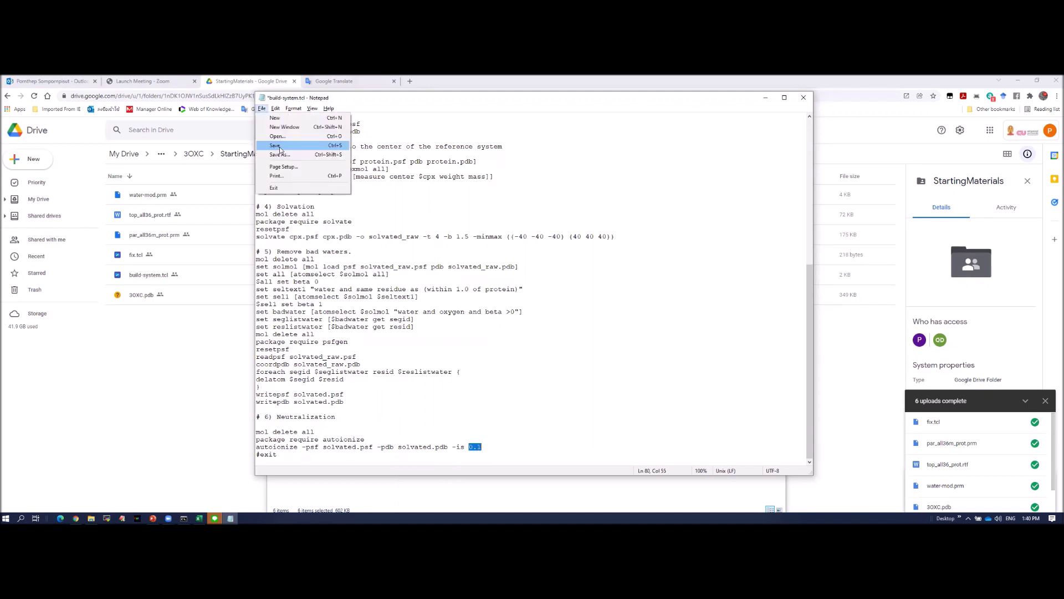
{"action": "left_click", "coordinate": [280, 146]}
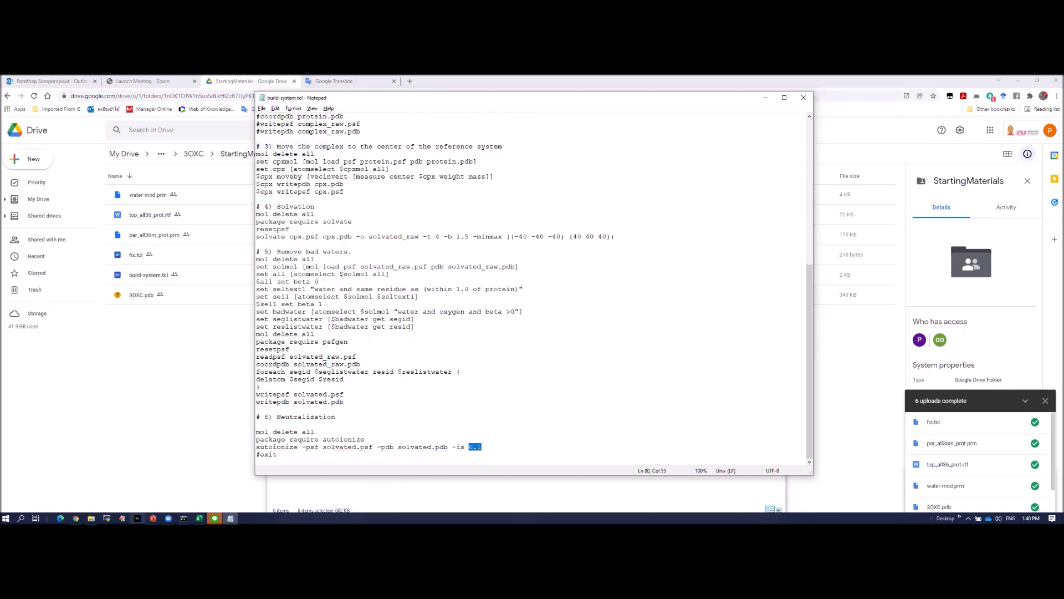
Launch VMD and open the Tk Console from the Extensions menu.
{"action": "left_click", "coordinate": [138, 518]}
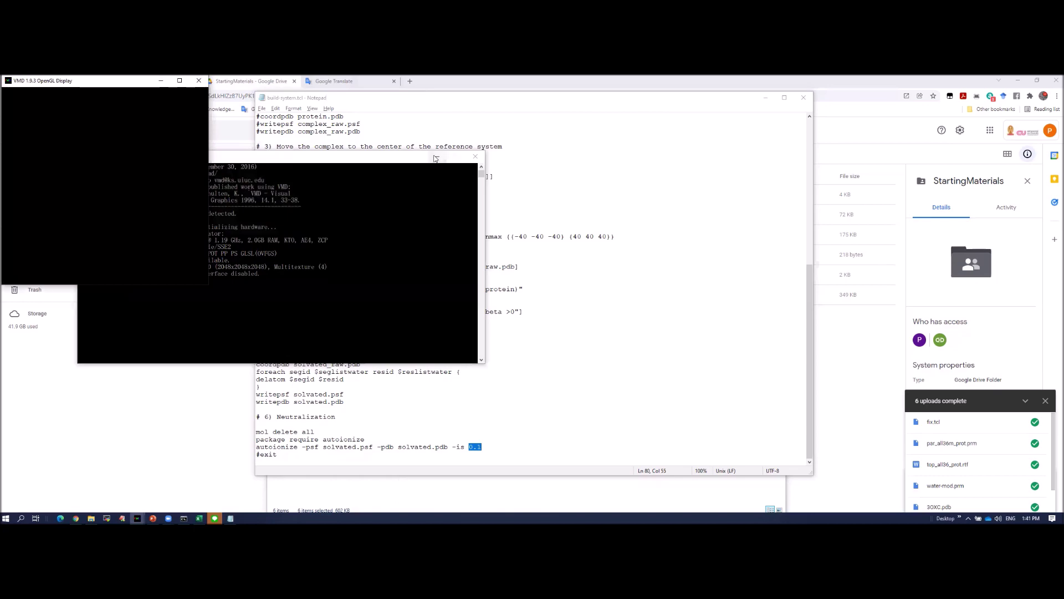
{"action": "left_click", "coordinate": [385, 234]}
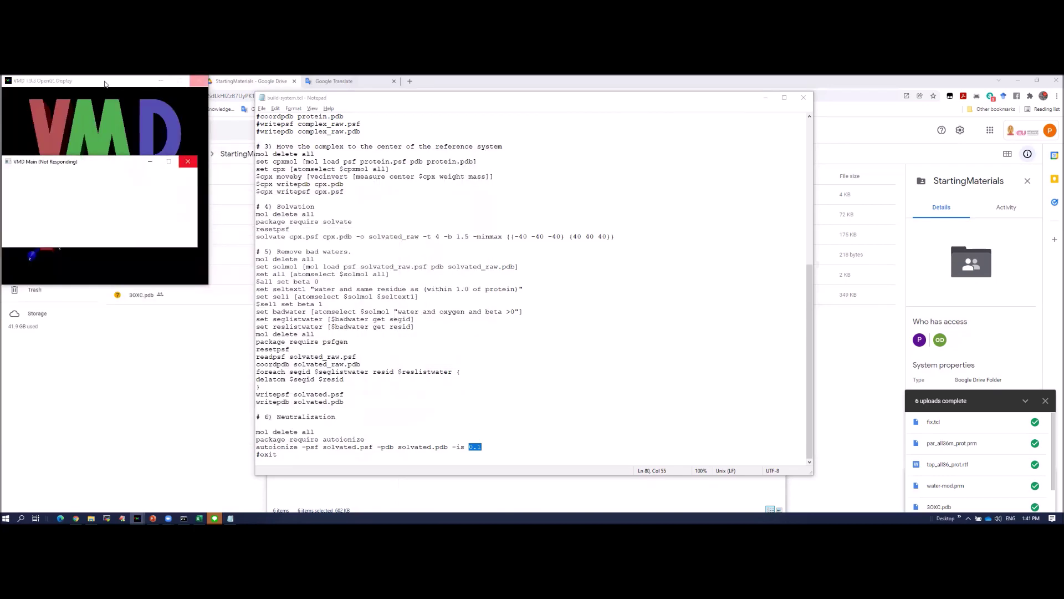
{"action": "left_click_drag", "start_coordinate": [159, 83], "coordinate": [428, 113]}
{"action": "left_click", "coordinate": [428, 108]}
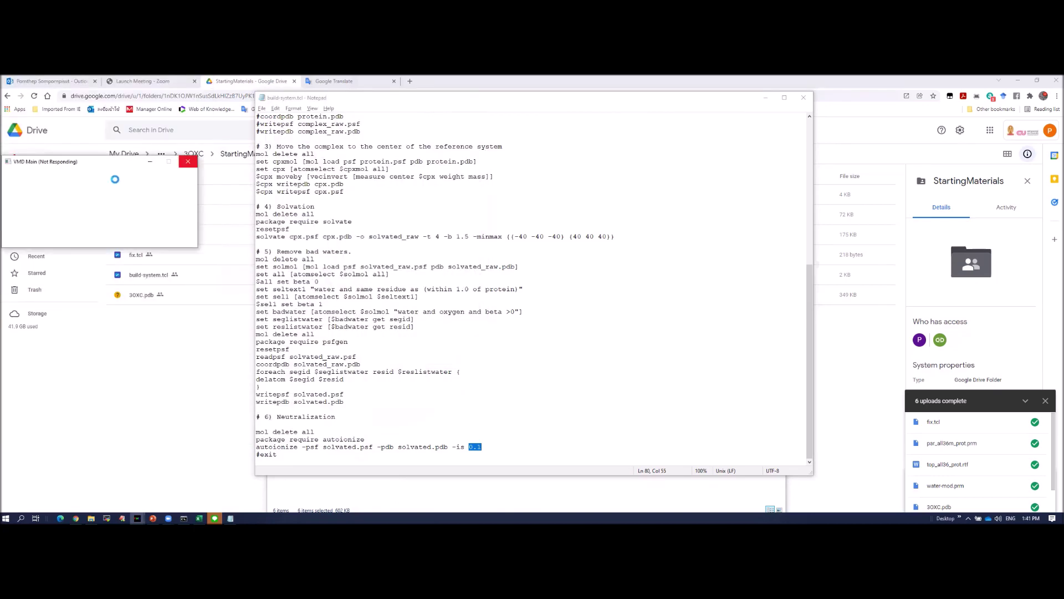
{"action": "left_click", "coordinate": [146, 174]}
{"action": "left_click", "coordinate": [147, 228]}
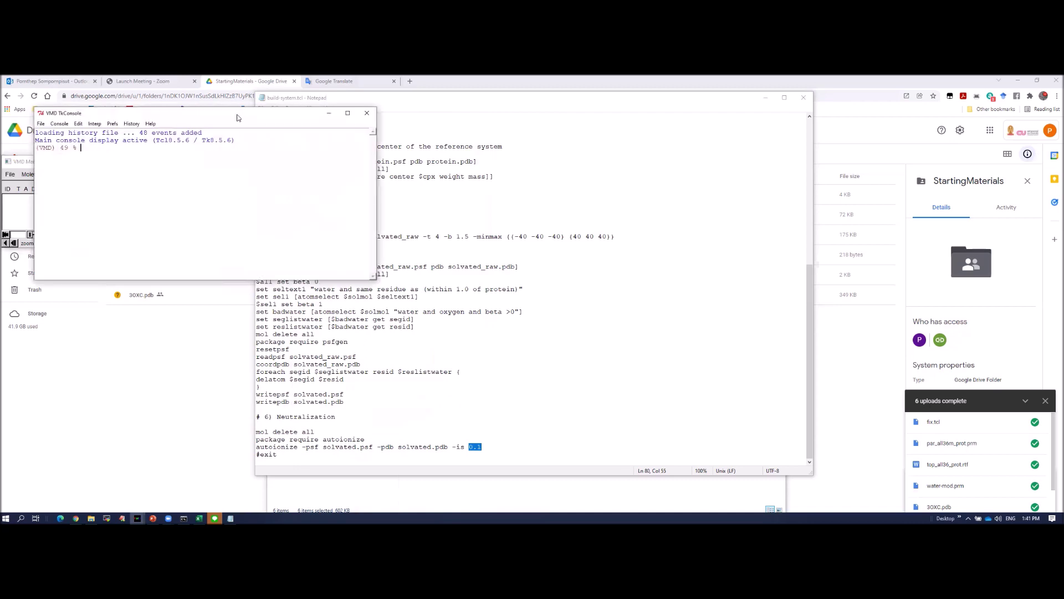
{"action": "left_click_drag", "start_coordinate": [238, 117], "coordinate": [367, 251]}
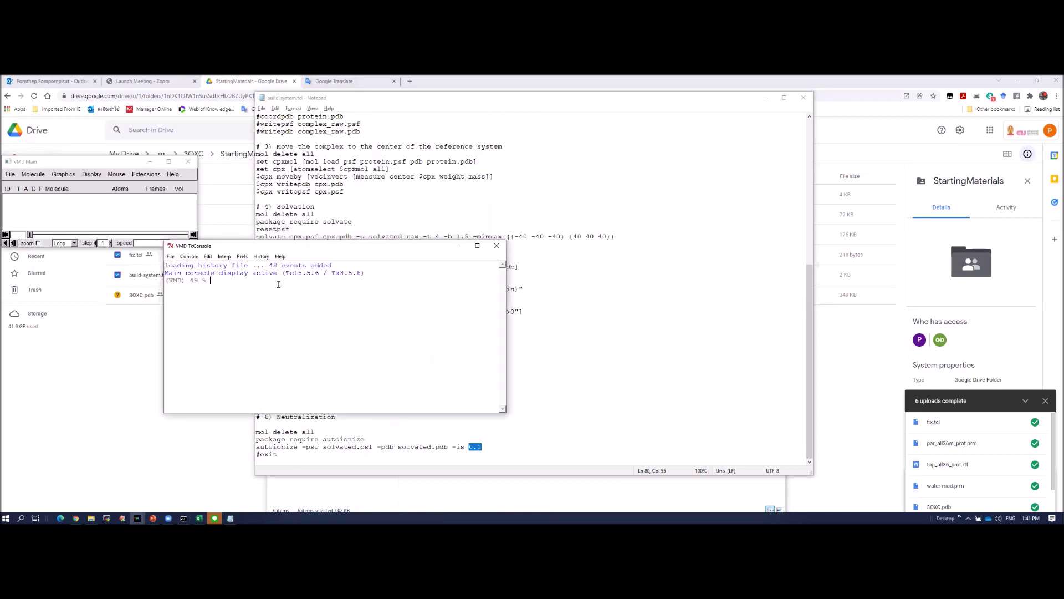
Change the console's working folder to d:/temp/3oxc.
{"action": "type", "text": "pwd"}
{"action": "key", "text": "Return"}
{"action": "type", "text": "cd d"}
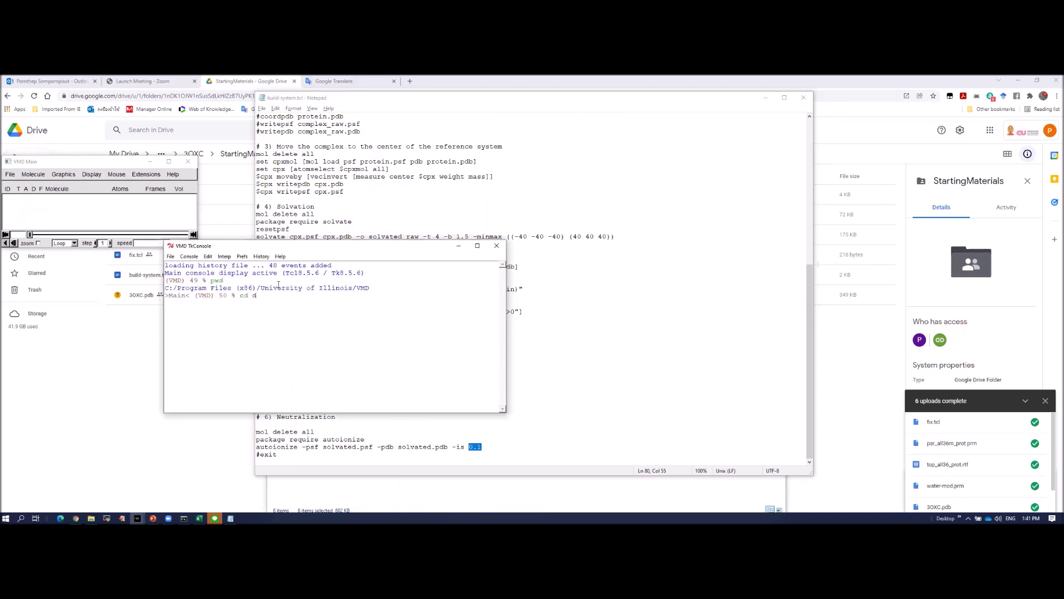
{"action": "type", "text": ":"}
{"action": "key", "text": "Return"}
{"action": "type", "text": "cd temp"}
{"action": "key", "text": "Return"}
{"action": "type", "text": "cd 3oxc/"}
{"action": "key", "text": "Return"}
List the 3oxc folder's files and source build-system.tcl.
{"action": "type", "text": "ls"}
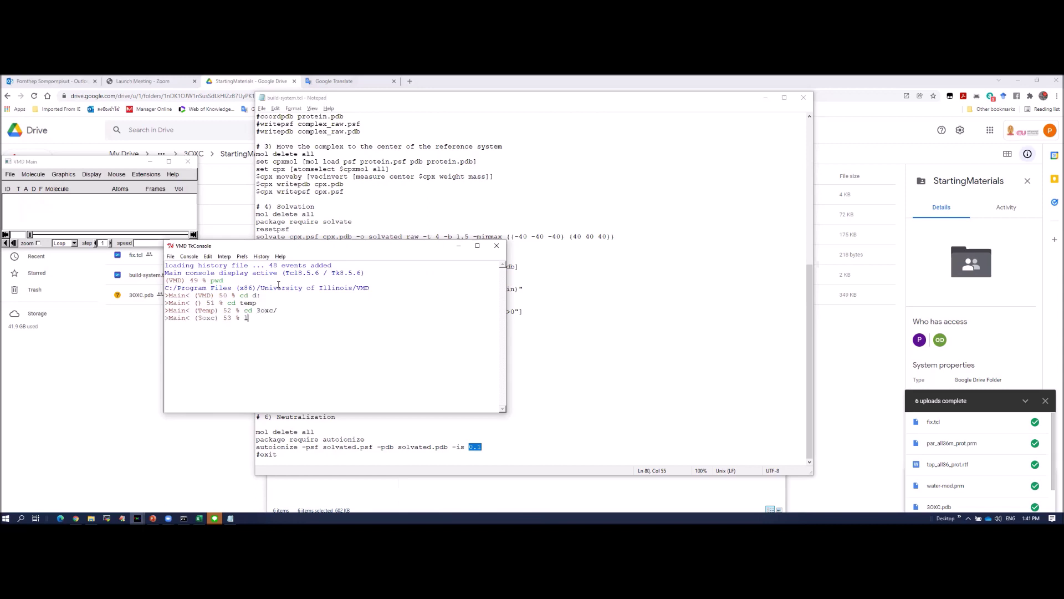
{"action": "key", "text": "Return"}
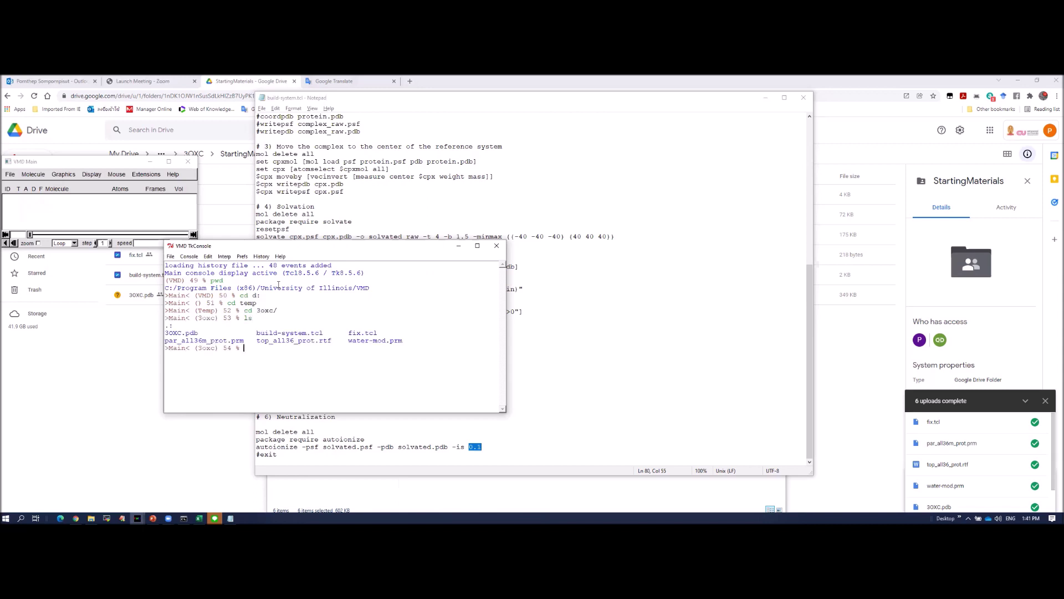
{"action": "type", "text": "source buil"}
{"action": "key", "text": "Tab"}
{"action": "key", "text": "Return"}
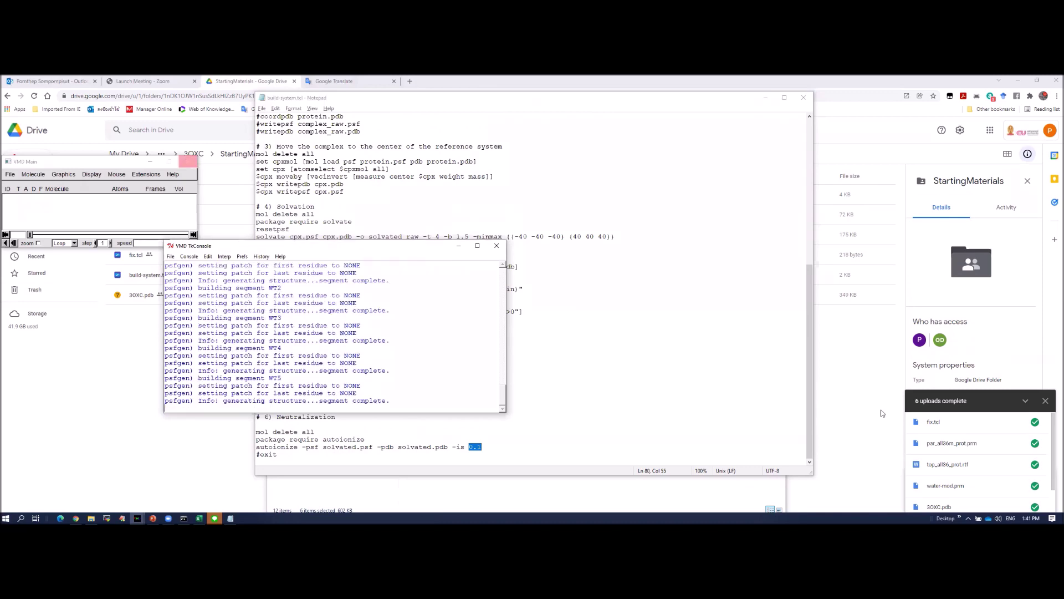
Review the script output: the system net charge and the ionized.psf and ionized.pdb outputs.
{"action": "left_click", "coordinate": [1046, 400]}
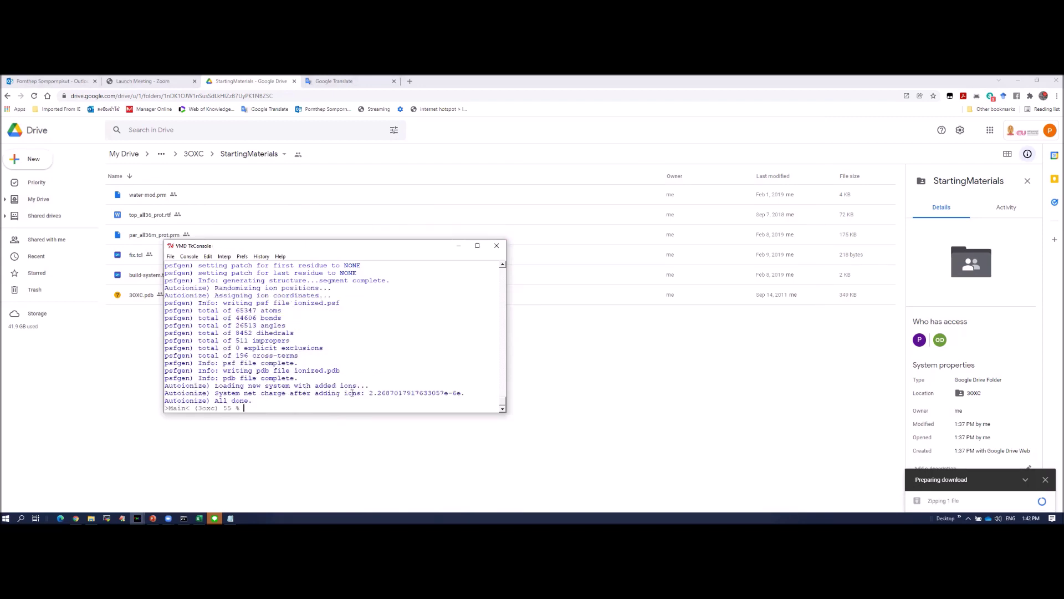
{"action": "left_click_drag", "start_coordinate": [215, 393], "coordinate": [387, 393]}
{"action": "left_click", "coordinate": [396, 393]}
{"action": "left_click_drag", "start_coordinate": [444, 394], "coordinate": [462, 394]}
{"action": "left_click_drag", "start_coordinate": [294, 303], "coordinate": [340, 304]}
{"action": "left_click_drag", "start_coordinate": [295, 371], "coordinate": [339, 371]}
List the working folder and pick out the ionized.pdb and ionized.psf file names.
{"action": "type", "text": "ls"}
{"action": "key", "text": "Return"}
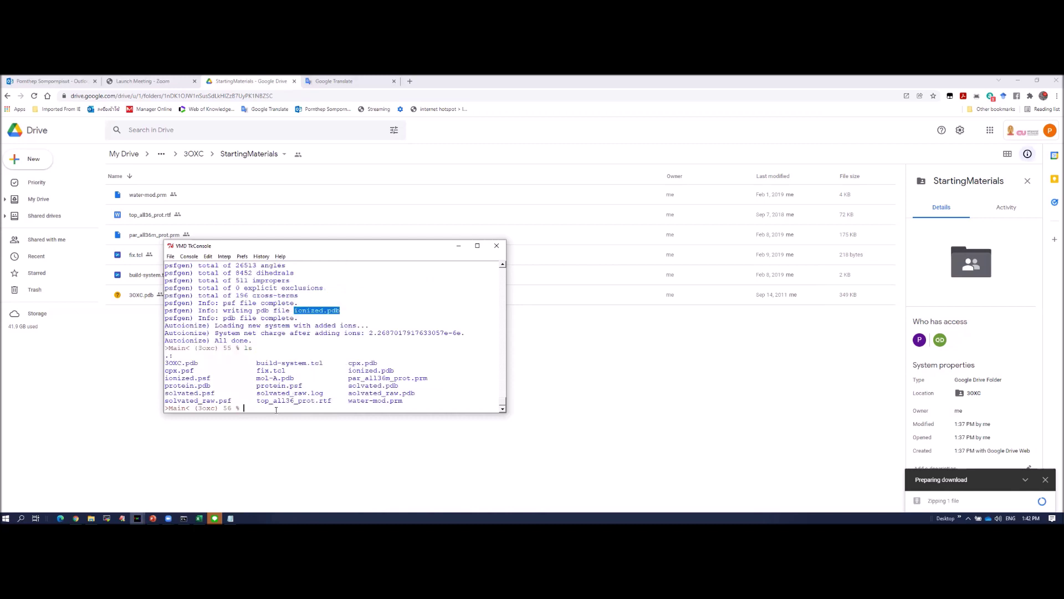
{"action": "double_click", "coordinate": [356, 371]}
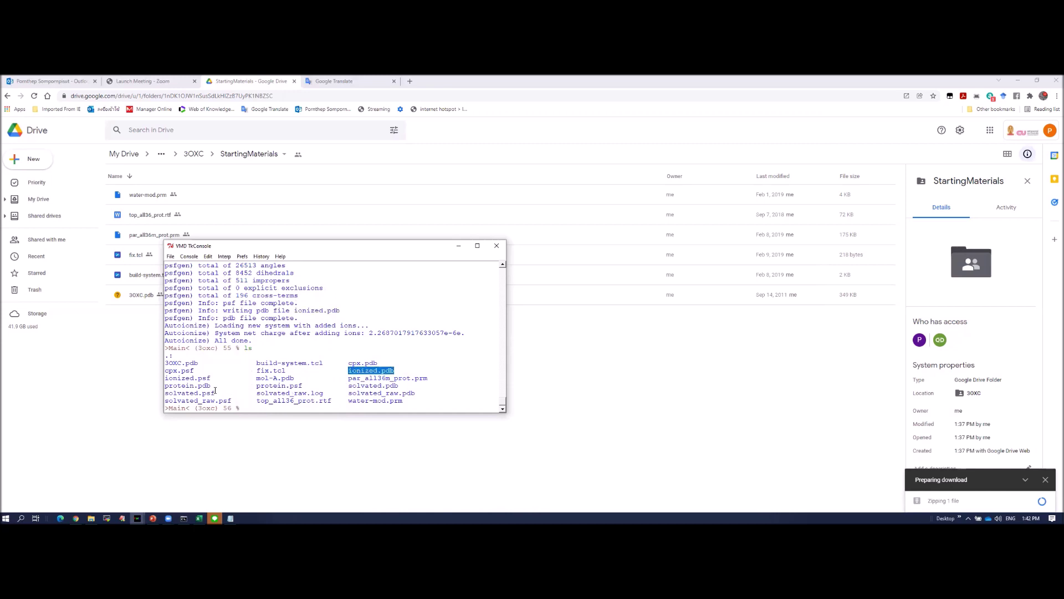
{"action": "double_click", "coordinate": [180, 378]}
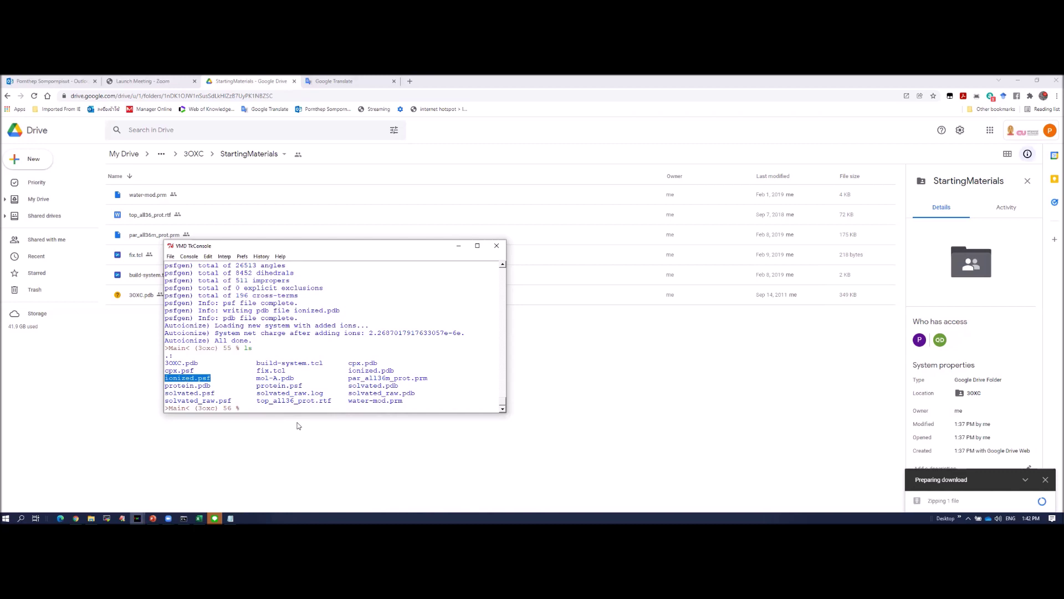
Enlarge the molecule display window and shift it to the right.
{"action": "mouse_move", "coordinate": [138, 519]}
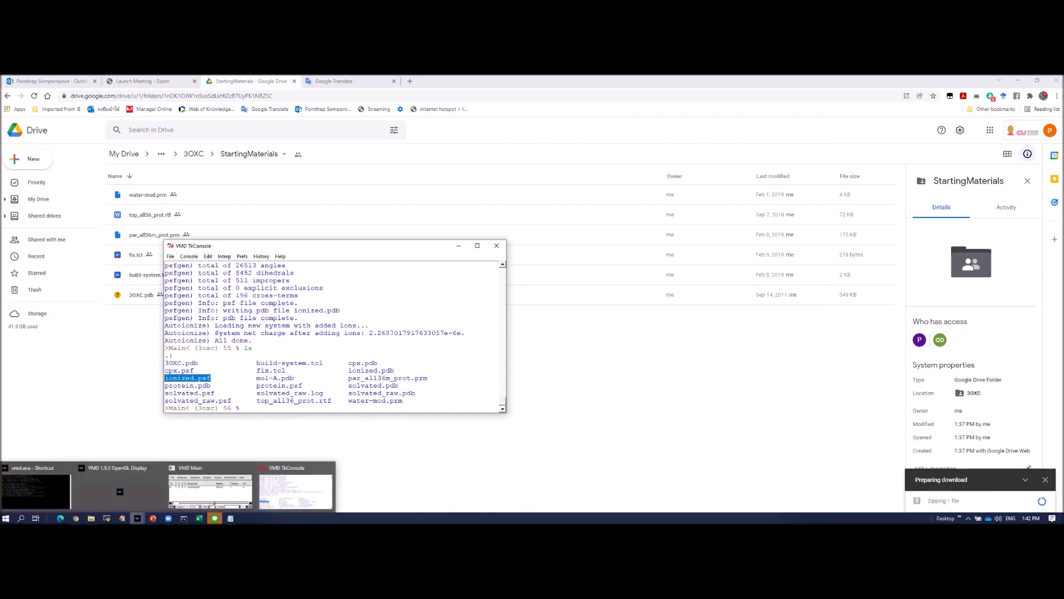
{"action": "left_click", "coordinate": [146, 497]}
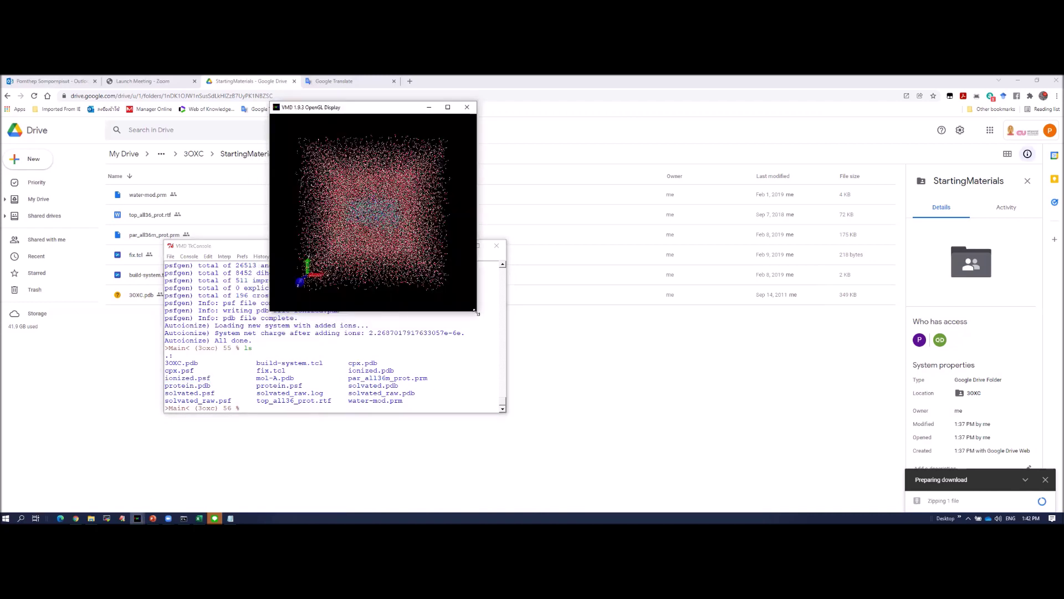
{"action": "left_click_drag", "start_coordinate": [476, 313], "coordinate": [644, 482]}
{"action": "left_click_drag", "start_coordinate": [423, 108], "coordinate": [437, 108]}
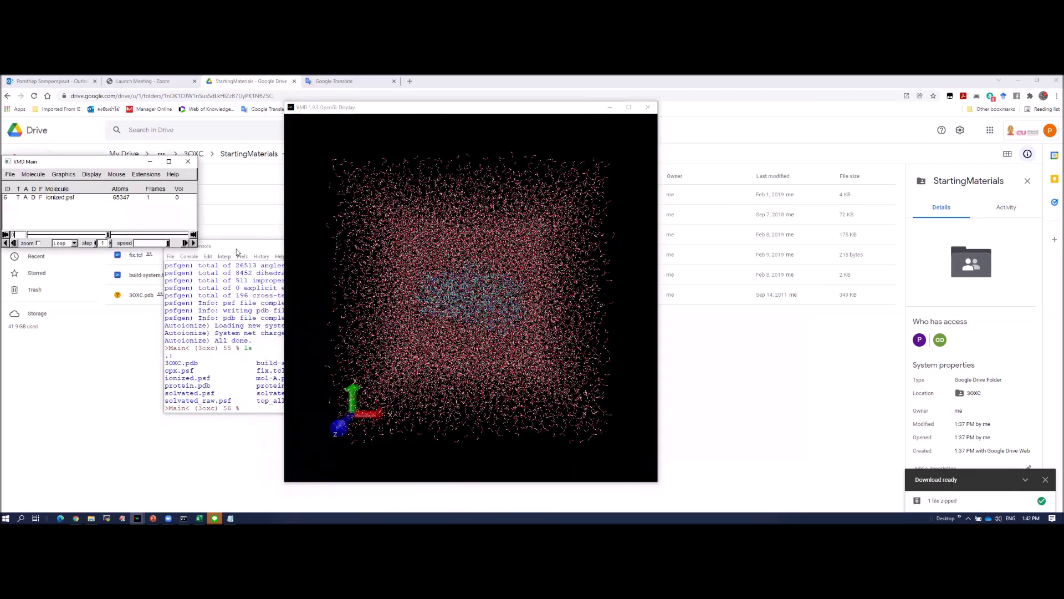
Cancel the browser's save prompt for the downloaded zip and return to the display.
{"action": "left_click", "coordinate": [92, 174]}
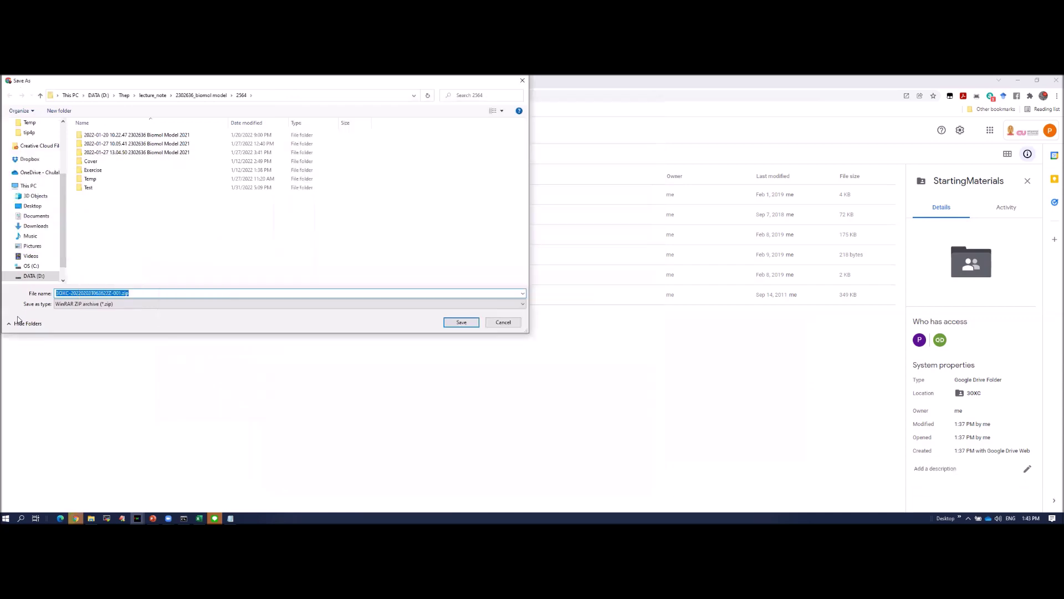
{"action": "left_click", "coordinate": [20, 317]}
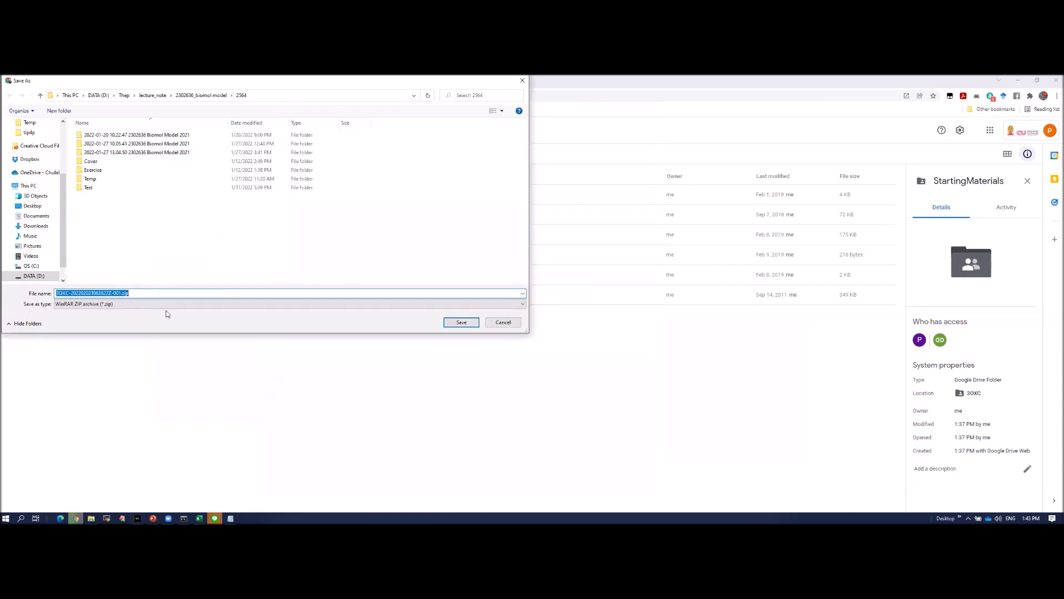
{"action": "left_click", "coordinate": [505, 323]}
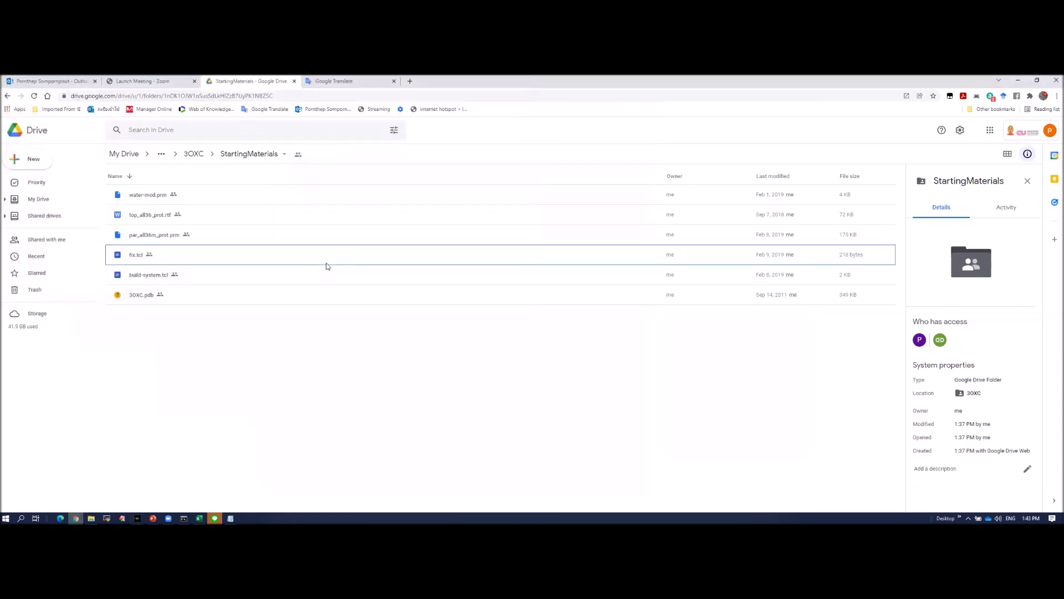
{"action": "key", "text": "alt+Tab"}
{"action": "key", "text": "Tab"}
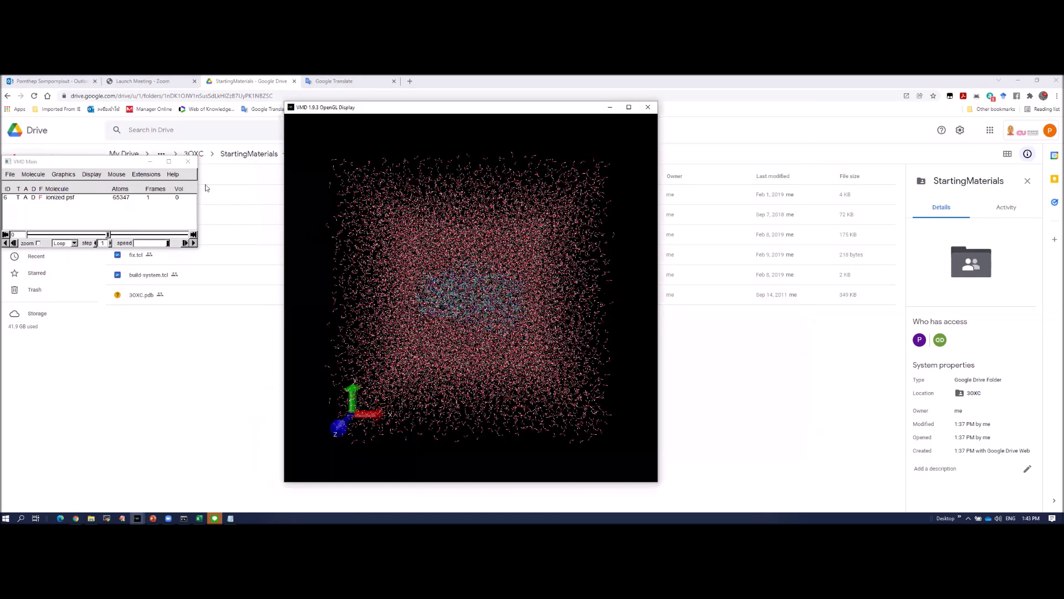
Use orthographic projection, turn the axes off, and reset the water box to face-on.
{"action": "left_click_drag", "start_coordinate": [117, 160], "coordinate": [189, 143]}
{"action": "left_click", "coordinate": [168, 159]}
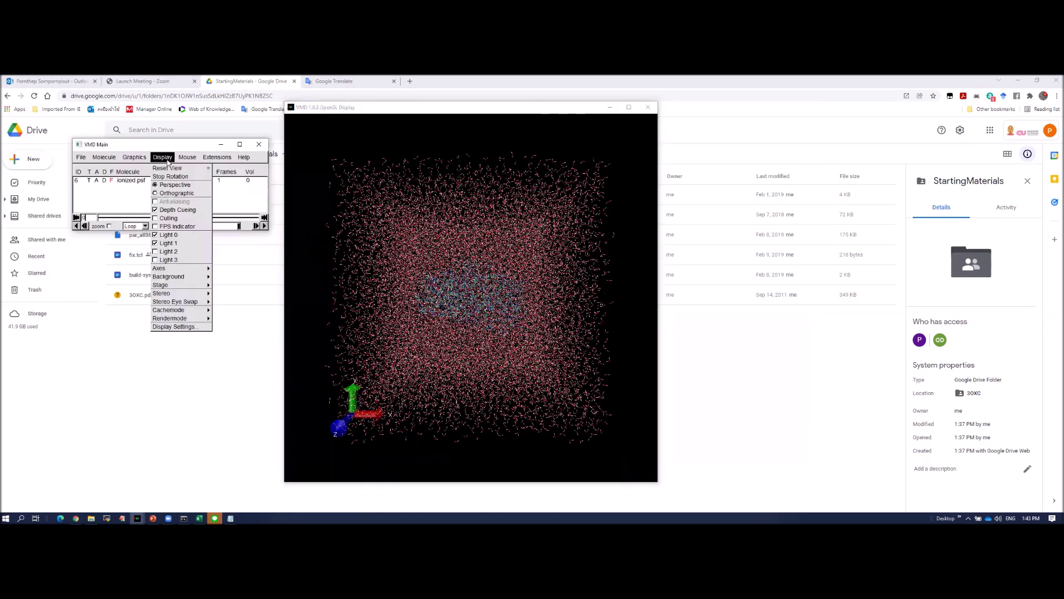
{"action": "left_click", "coordinate": [176, 193]}
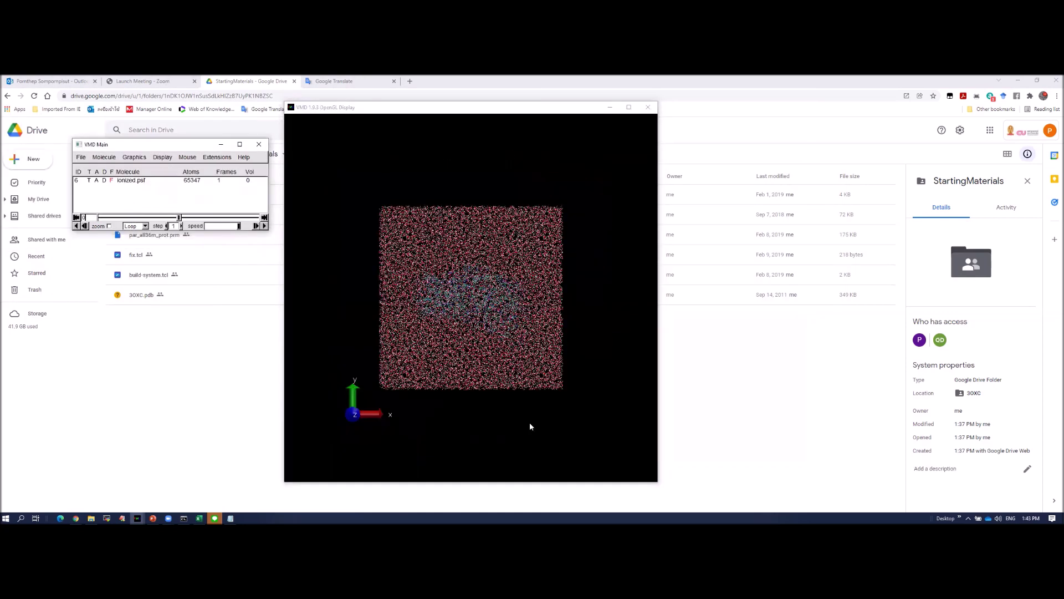
{"action": "left_click", "coordinate": [162, 157]}
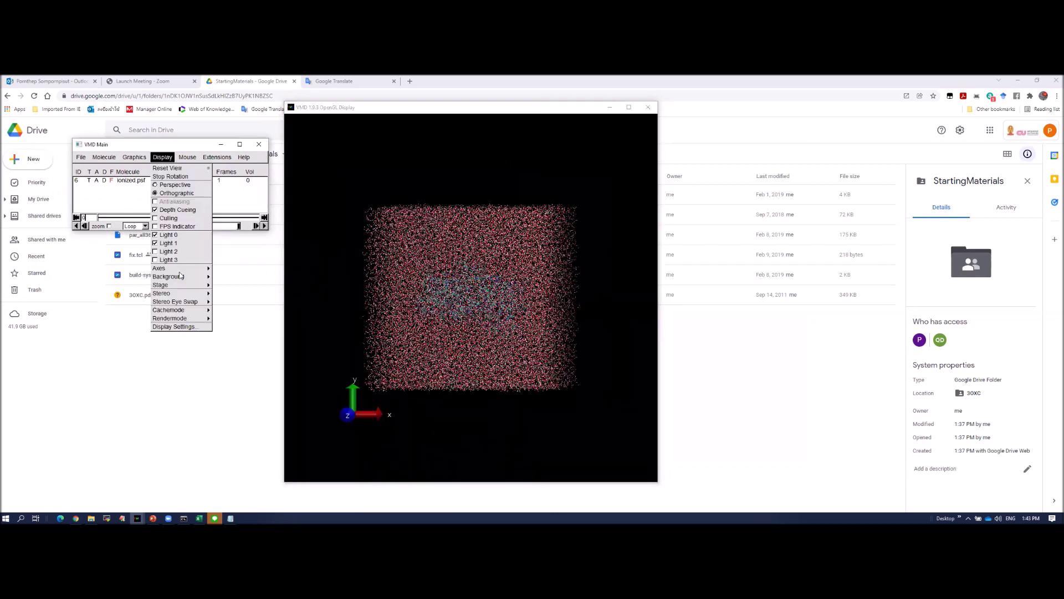
{"action": "mouse_move", "coordinate": [177, 268]}
{"action": "left_click", "coordinate": [224, 272]}
{"action": "left_click_drag", "start_coordinate": [492, 416], "coordinate": [482, 288]}
{"action": "key", "text": "="}
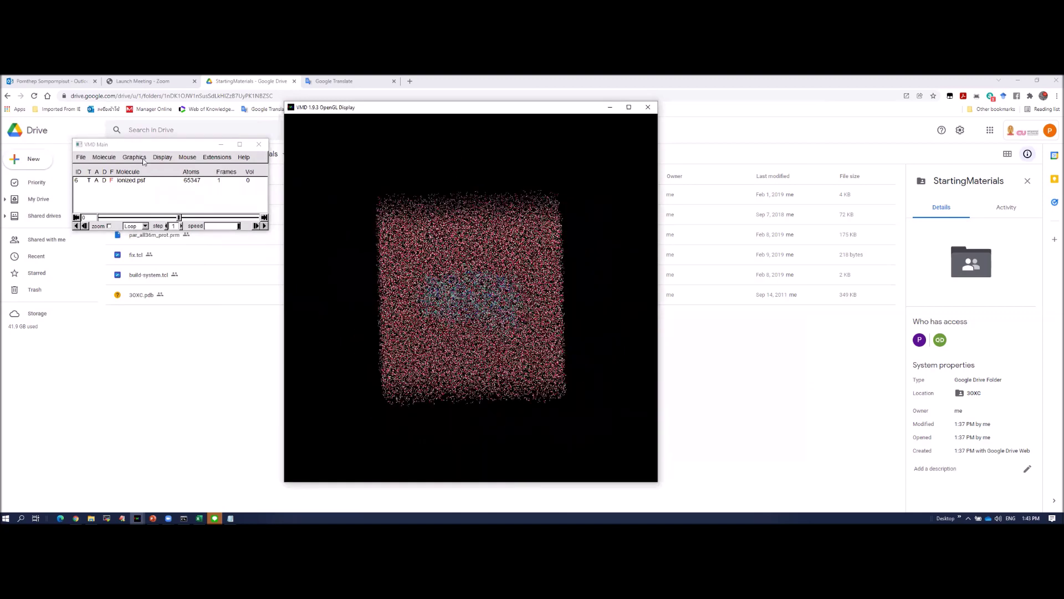
{"action": "left_click", "coordinate": [134, 158]}
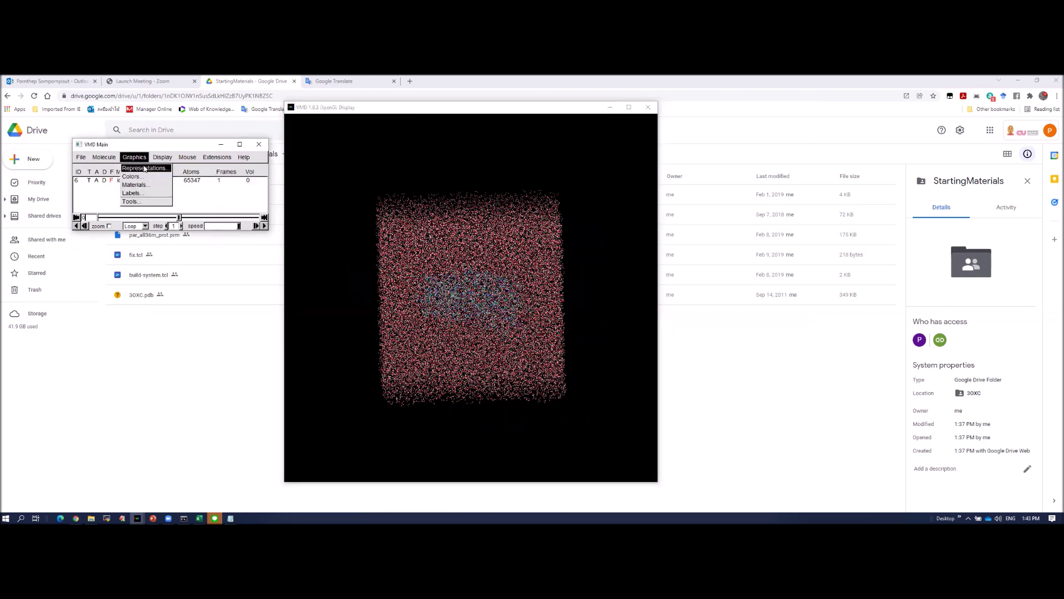
Create a second representation selecting protein, drawn as NewCartoon.
{"action": "left_click", "coordinate": [139, 167]}
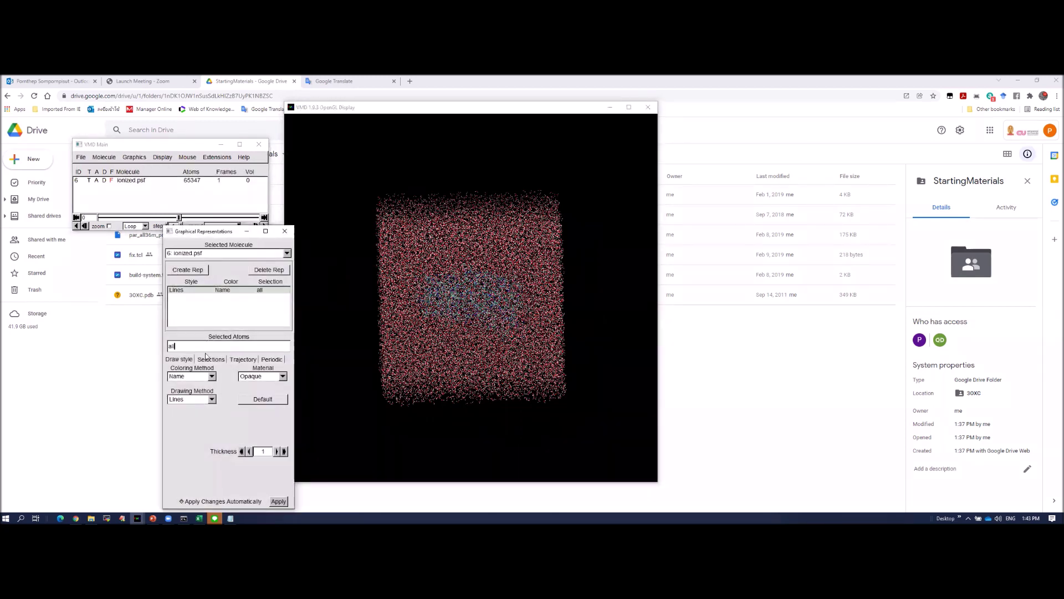
{"action": "left_click", "coordinate": [188, 270]}
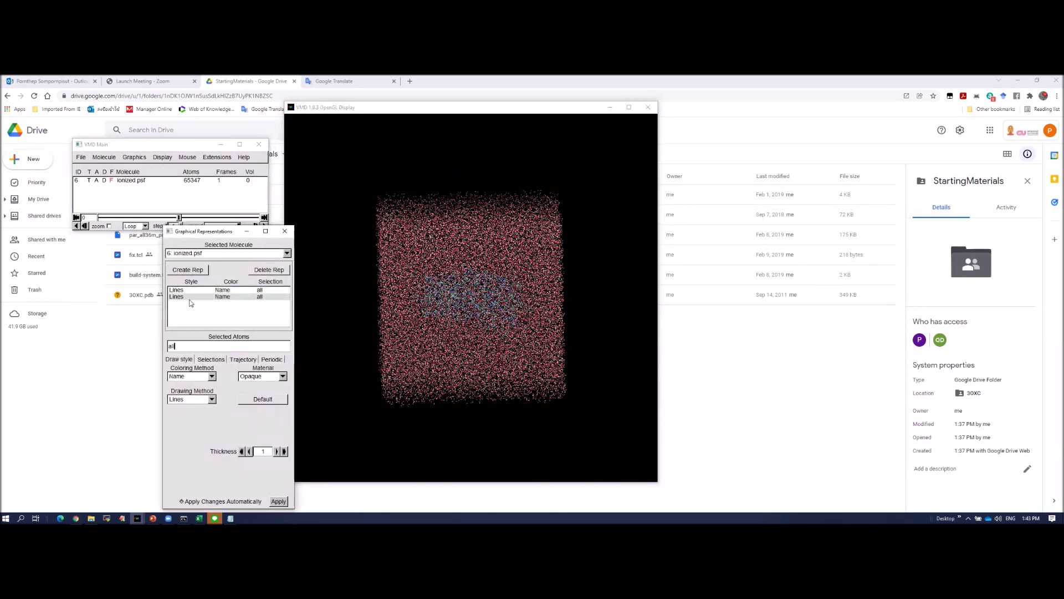
{"action": "double_click", "coordinate": [183, 349]}
{"action": "type", "text": "protein"}
{"action": "key", "text": "Return"}
{"action": "left_click", "coordinate": [212, 399]}
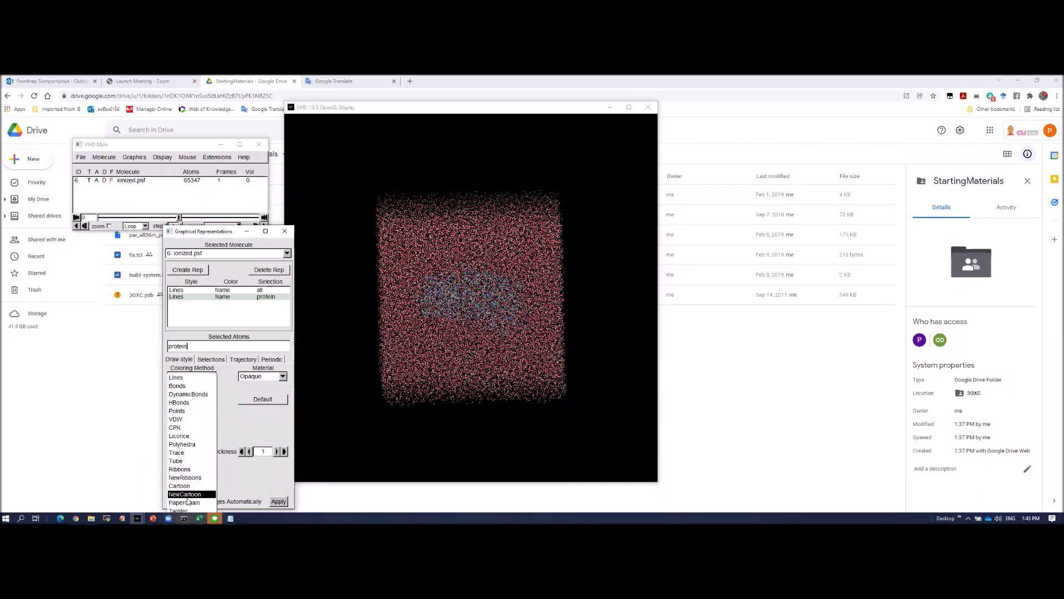
{"action": "left_click", "coordinate": [187, 496]}
Inspect the cartoon by briefly hiding, then re-showing, the water lines representation.
{"action": "left_click", "coordinate": [477, 439]}
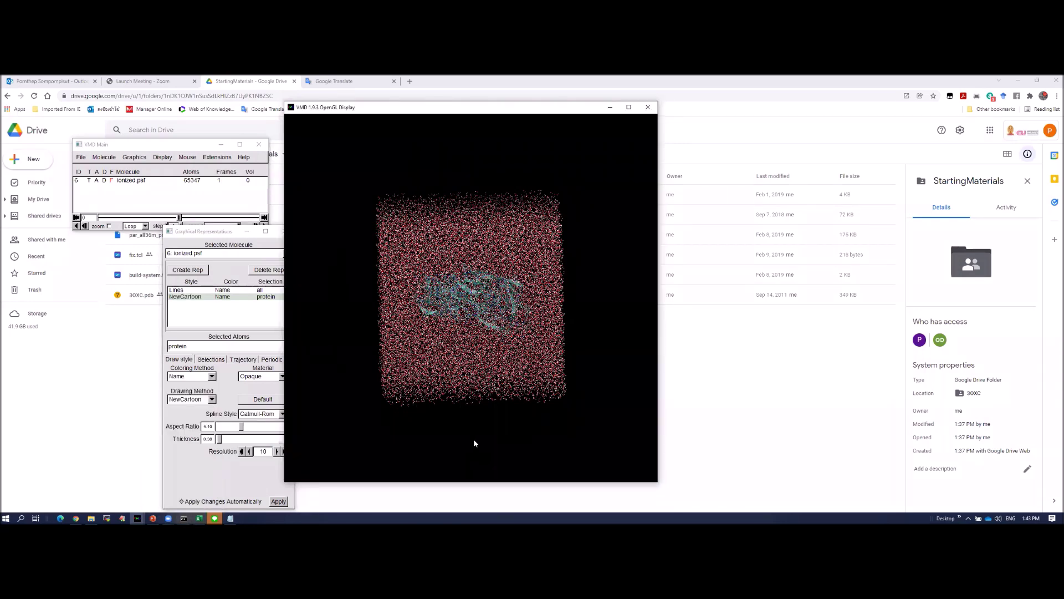
{"action": "left_click_drag", "start_coordinate": [473, 438], "coordinate": [452, 436]}
{"action": "double_click", "coordinate": [182, 291]}
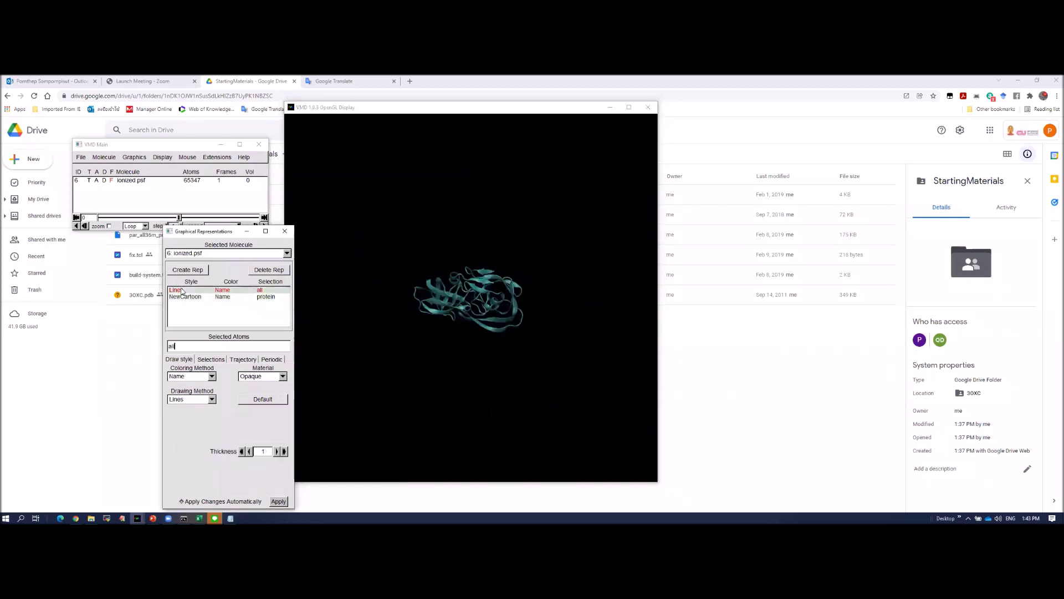
{"action": "left_click_drag", "start_coordinate": [466, 349], "coordinate": [502, 332]}
{"action": "double_click", "coordinate": [180, 291]}
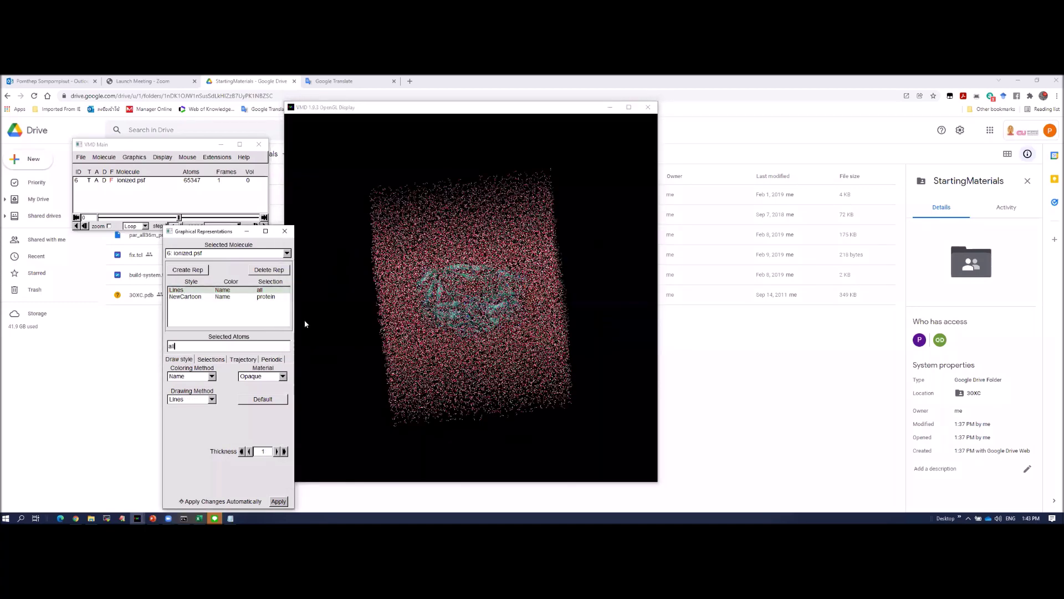
{"action": "left_click_drag", "start_coordinate": [478, 425], "coordinate": [480, 417]}
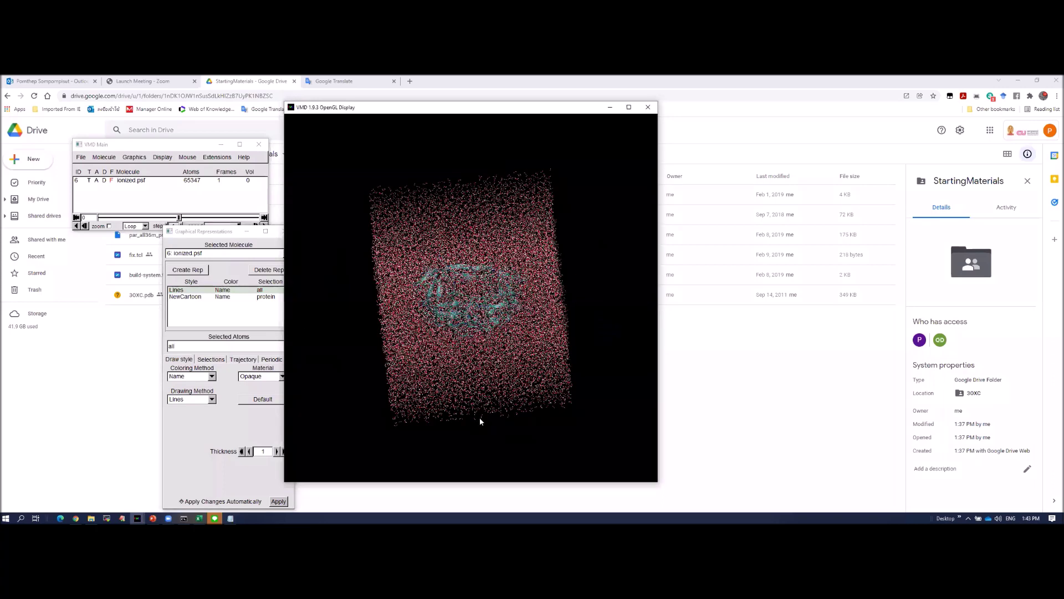
{"action": "left_click", "coordinate": [223, 362]}
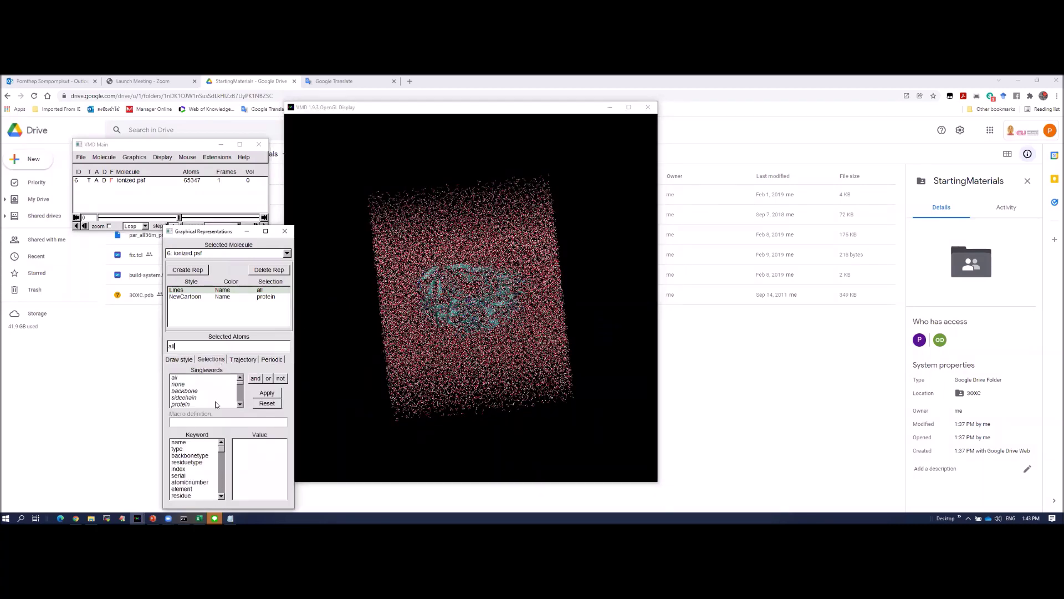
Browse the selection keywords to find the CLA and SOD residue names.
{"action": "left_click", "coordinate": [179, 443]}
{"action": "left_click", "coordinate": [221, 489]}
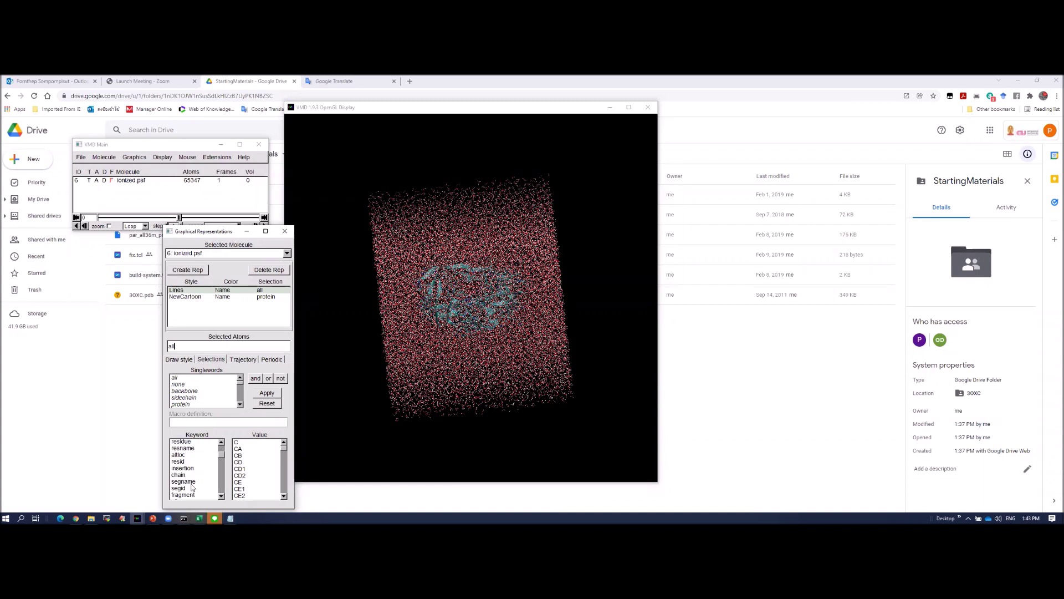
{"action": "left_click", "coordinate": [183, 448]}
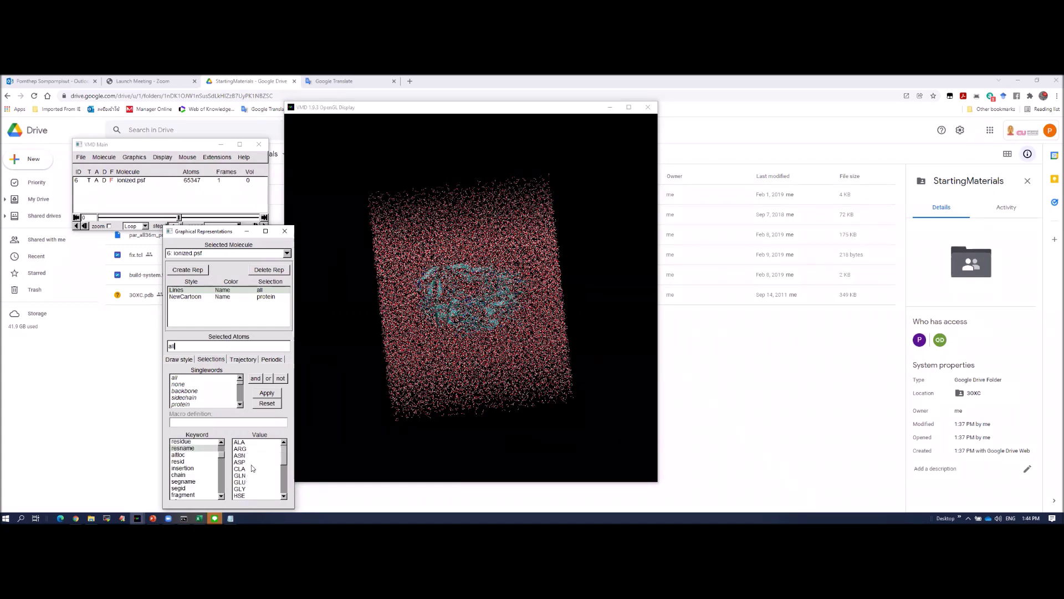
{"action": "left_click", "coordinate": [241, 470]}
{"action": "left_click_drag", "start_coordinate": [284, 459], "coordinate": [285, 486]}
{"action": "left_click", "coordinate": [242, 471]}
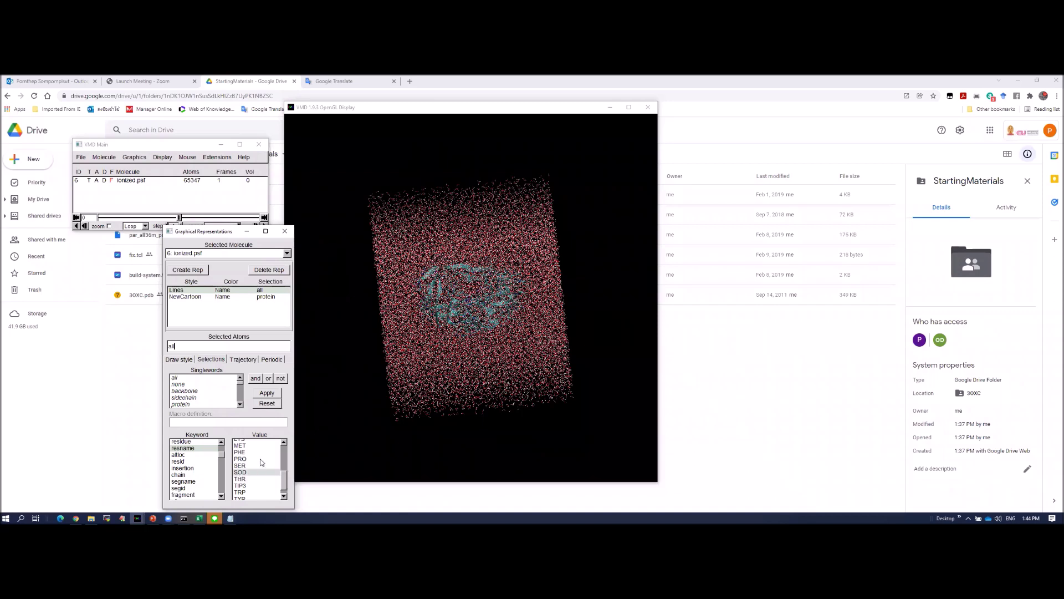
Add a representation for resname SOD drawn as VDW spheres.
{"action": "left_click", "coordinate": [187, 270]}
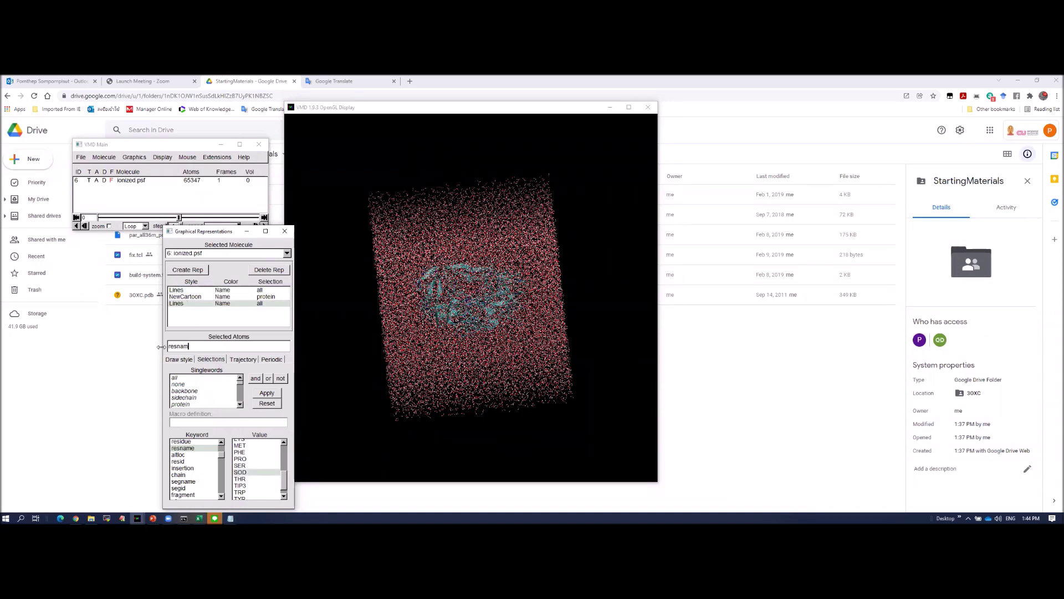
{"action": "key", "text": "BackSpace"}
{"action": "key", "text": "BackSpace"}
{"action": "key", "text": "BackSpace"}
{"action": "type", "text": "resname SOD"}
{"action": "key", "text": "Return"}
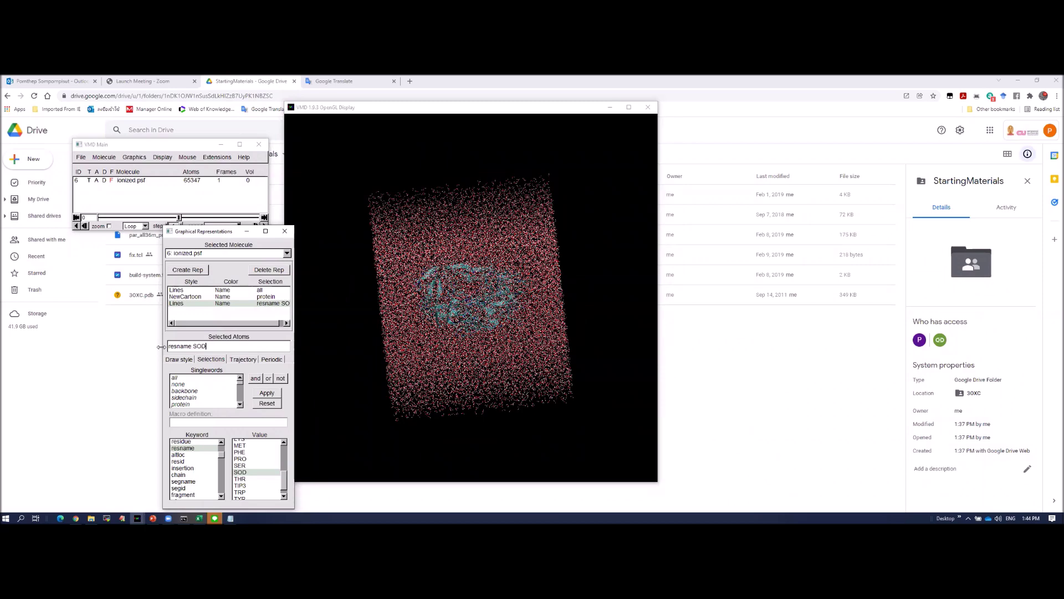
{"action": "left_click", "coordinate": [186, 361]}
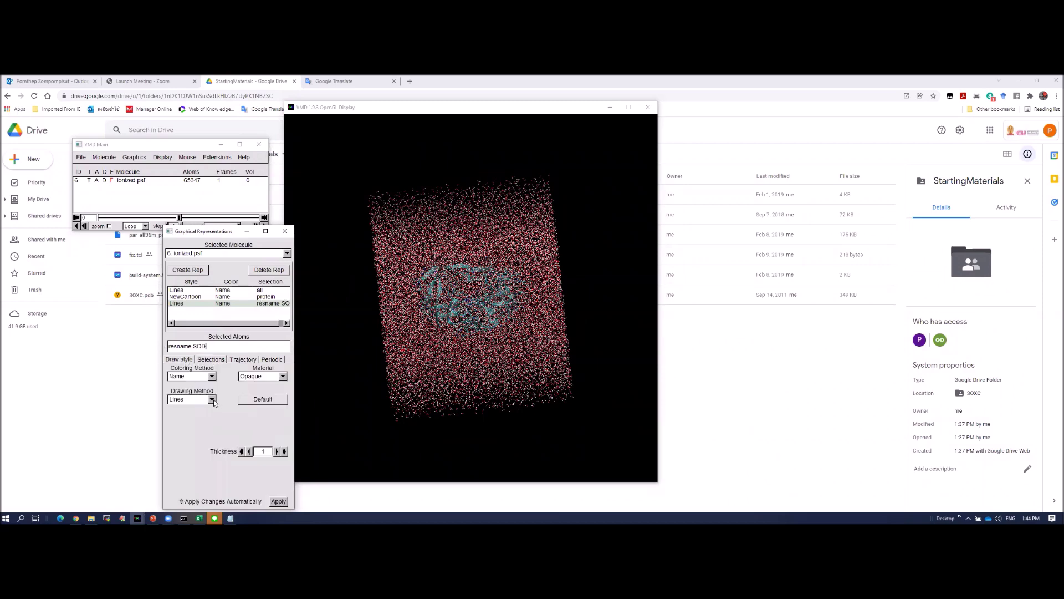
{"action": "left_click", "coordinate": [212, 400]}
{"action": "left_click", "coordinate": [188, 442]}
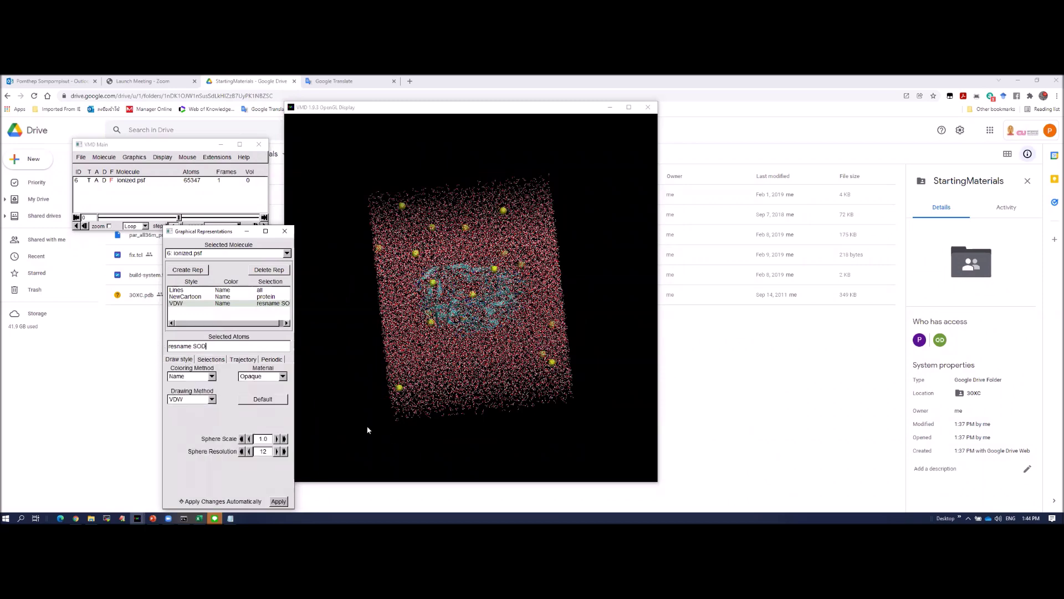
{"action": "left_click_drag", "start_coordinate": [367, 430], "coordinate": [371, 353]}
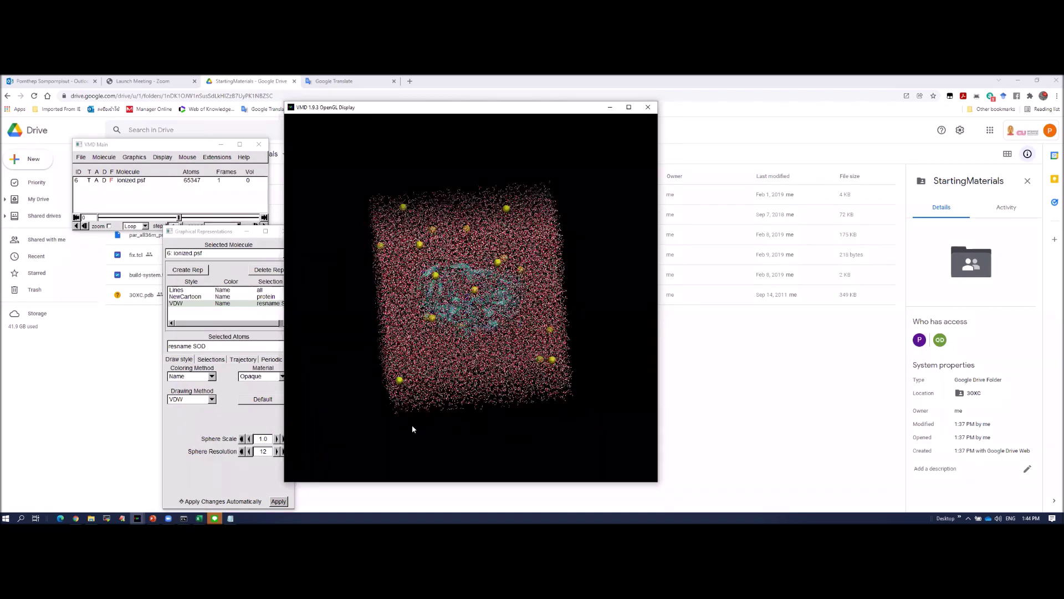
{"action": "left_click_drag", "start_coordinate": [412, 425], "coordinate": [383, 399]}
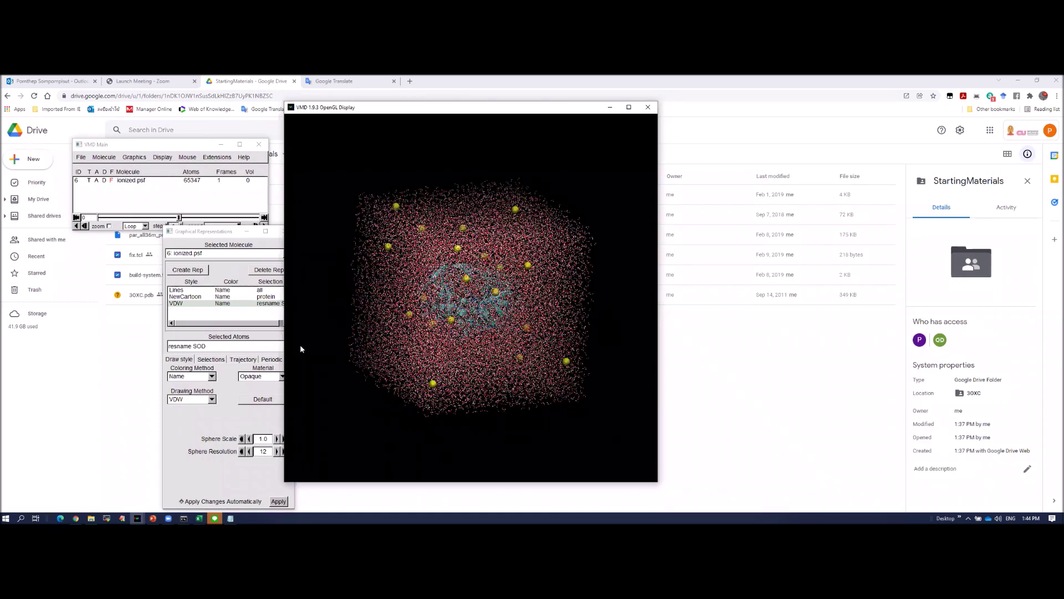
Add a copied VDW representation changed to resname CLA for the chloride ions.
{"action": "left_click", "coordinate": [191, 271]}
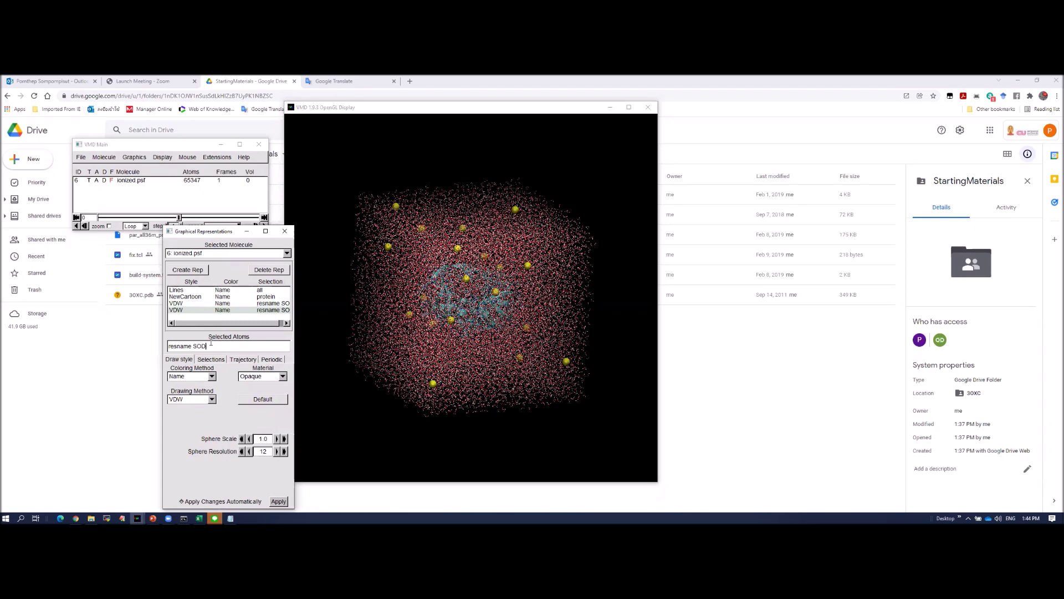
{"action": "key", "text": "BackSpace"}
{"action": "key", "text": "BackSpace"}
{"action": "key", "text": "BackSpace"}
{"action": "type", "text": "CLA"}
{"action": "key", "text": "Return"}
{"action": "left_click_drag", "start_coordinate": [528, 410], "coordinate": [570, 398]}
{"action": "left_click_drag", "start_coordinate": [547, 424], "coordinate": [330, 403]}
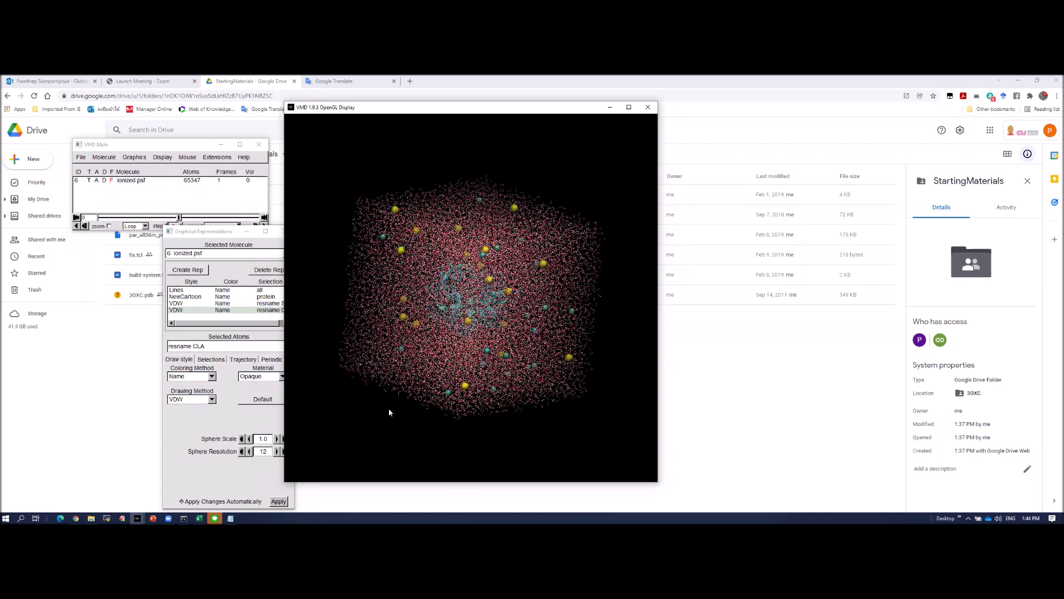
Hide the sodium, chloride and all-atom lines representations.
{"action": "left_click", "coordinate": [239, 346]}
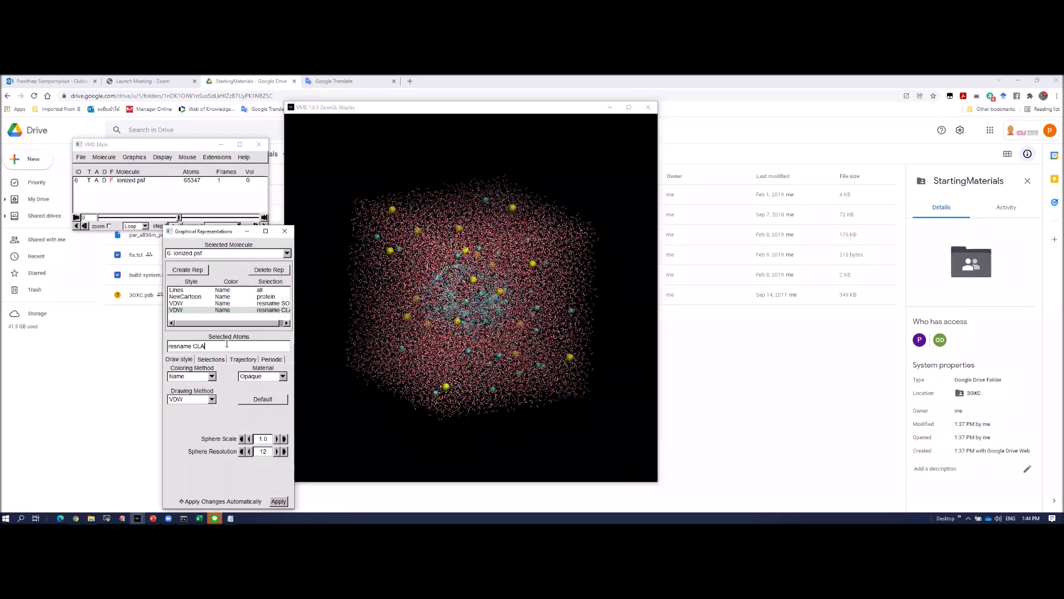
{"action": "double_click", "coordinate": [179, 310]}
{"action": "double_click", "coordinate": [179, 303]}
{"action": "left_click", "coordinate": [178, 291]}
{"action": "double_click", "coordinate": [178, 291]}
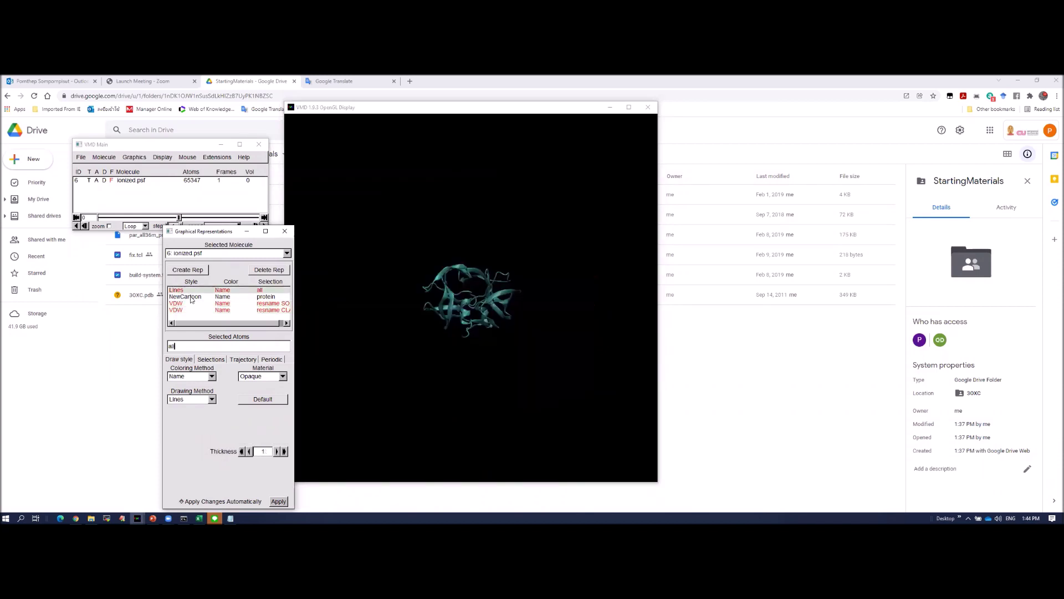
{"action": "left_click", "coordinate": [178, 297]}
Hide the protein cartoon and add a new representation selecting resname GLU.
{"action": "double_click", "coordinate": [188, 298]}
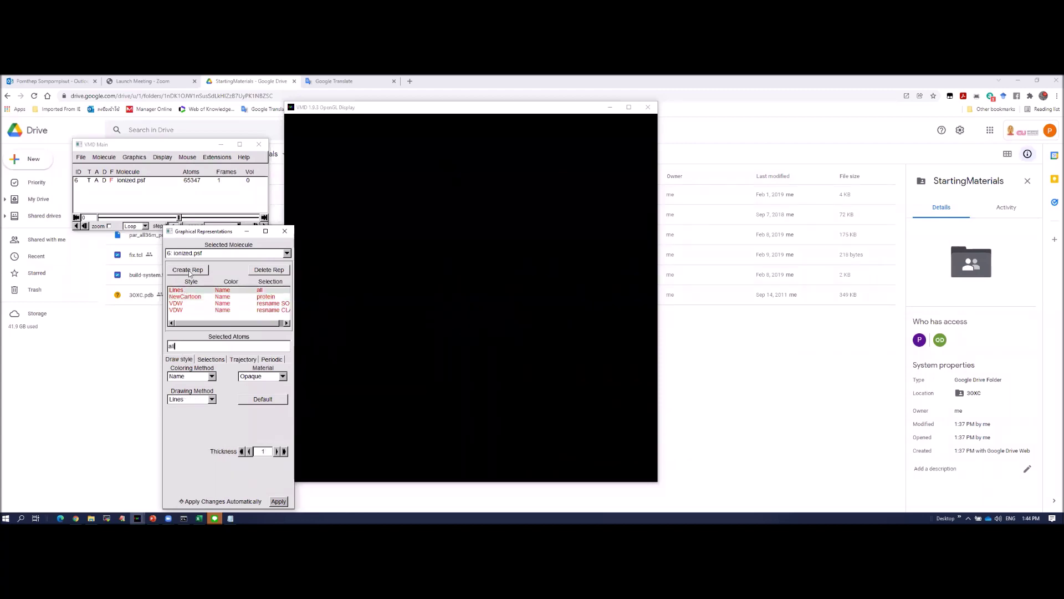
{"action": "left_click", "coordinate": [188, 269]}
{"action": "left_click_drag", "start_coordinate": [184, 346], "coordinate": [141, 351]}
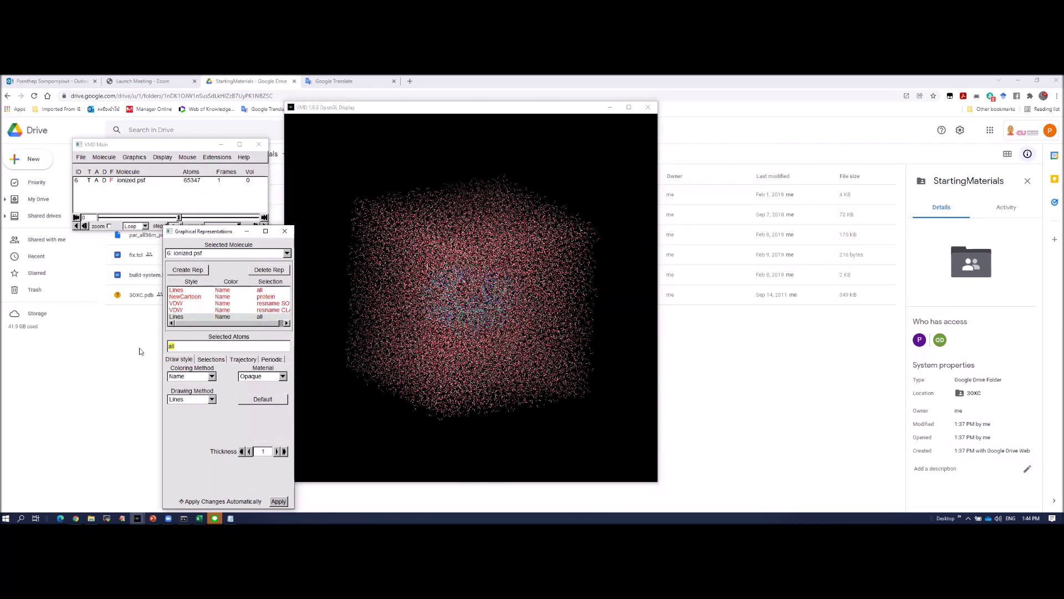
{"action": "type", "text": "resname GLU"}
{"action": "left_click", "coordinate": [222, 361]}
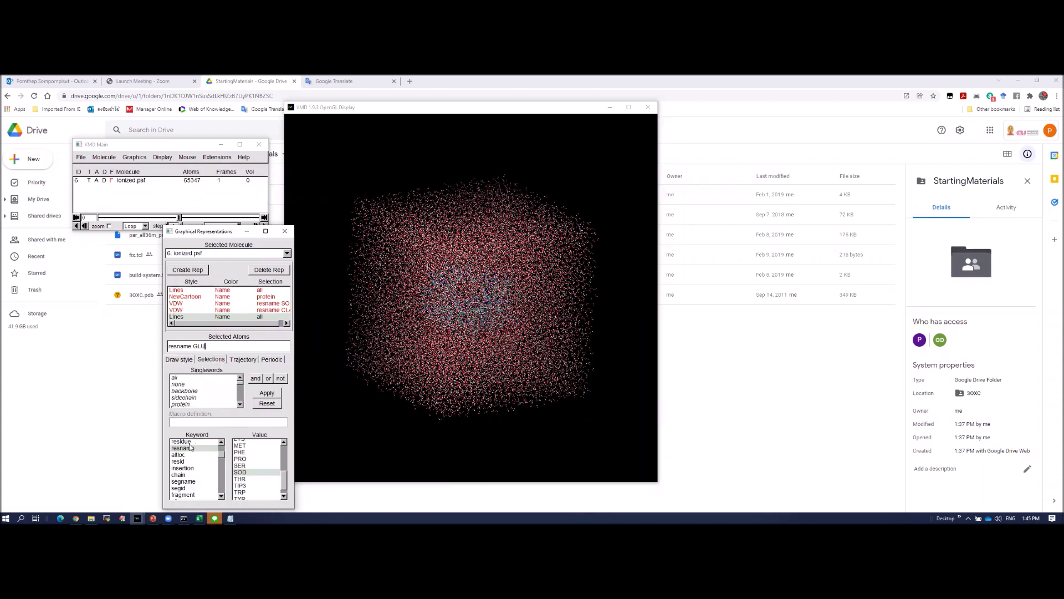
{"action": "left_click_drag", "start_coordinate": [284, 484], "coordinate": [287, 462]}
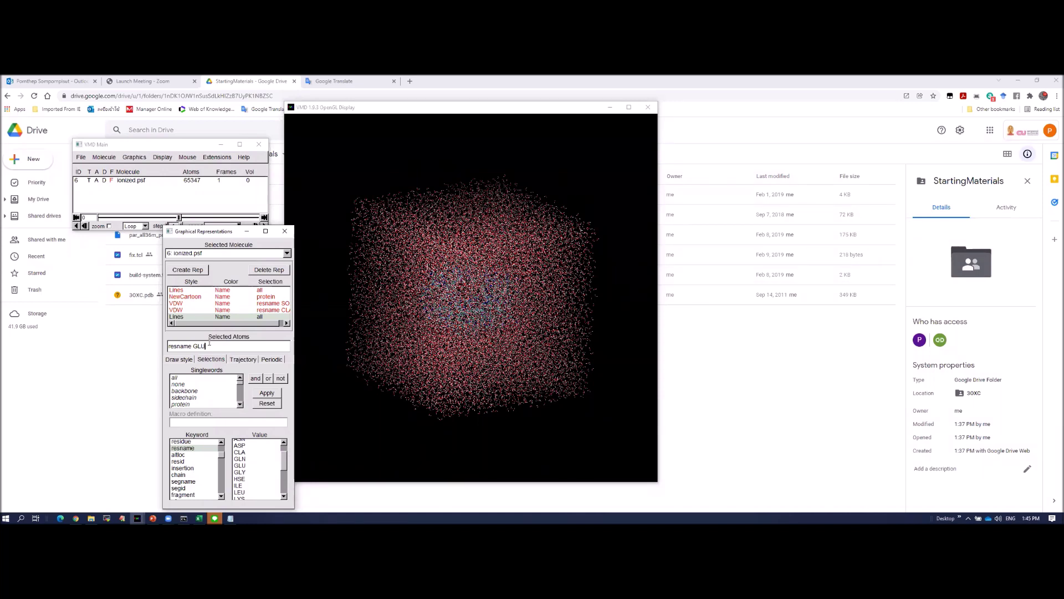
{"action": "key", "text": "Return"}
{"action": "scroll", "coordinate": [443, 351], "scroll_direction": "up", "scroll_amount": 5}
{"action": "scroll", "coordinate": [444, 356], "scroll_direction": "up", "scroll_amount": 3}
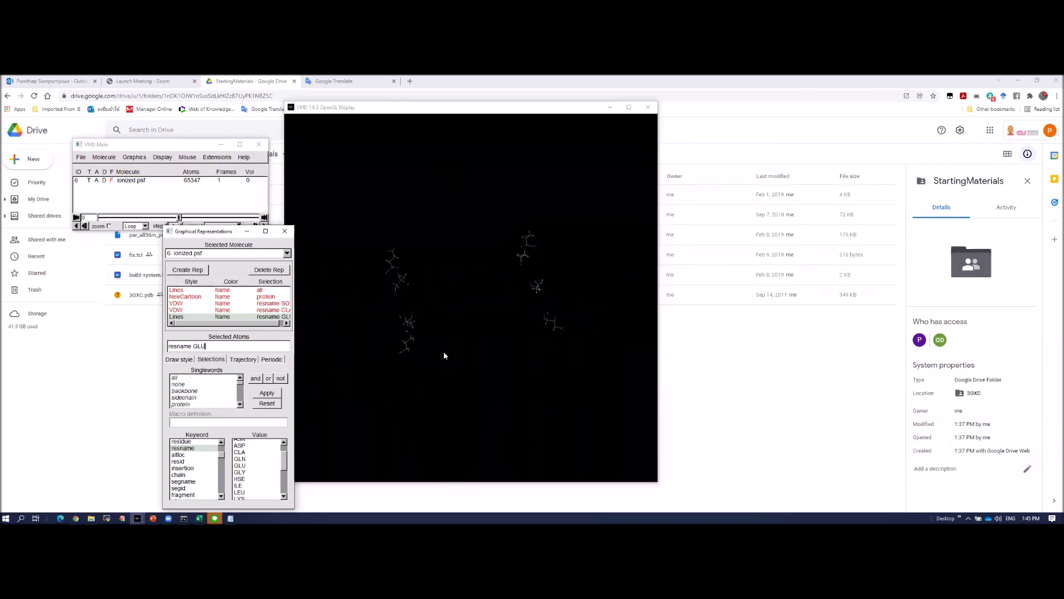
{"action": "left_click_drag", "start_coordinate": [440, 357], "coordinate": [449, 364]}
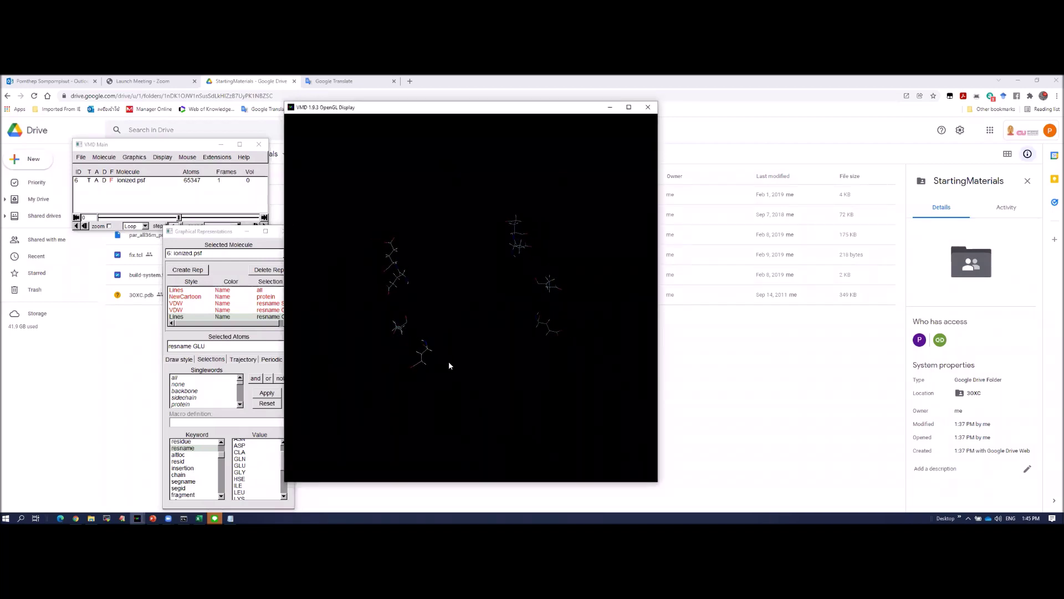
{"action": "scroll", "coordinate": [448, 361], "scroll_direction": "up", "scroll_amount": 3}
Draw the GLU residues as Licorice and rotate to inspect them.
{"action": "left_click", "coordinate": [193, 362]}
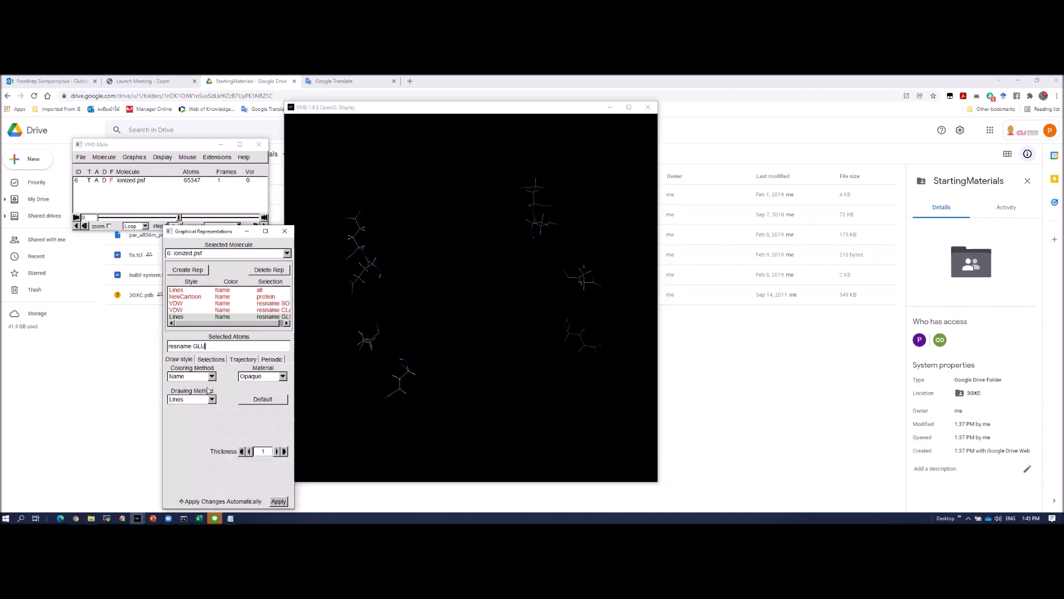
{"action": "left_click", "coordinate": [211, 399]}
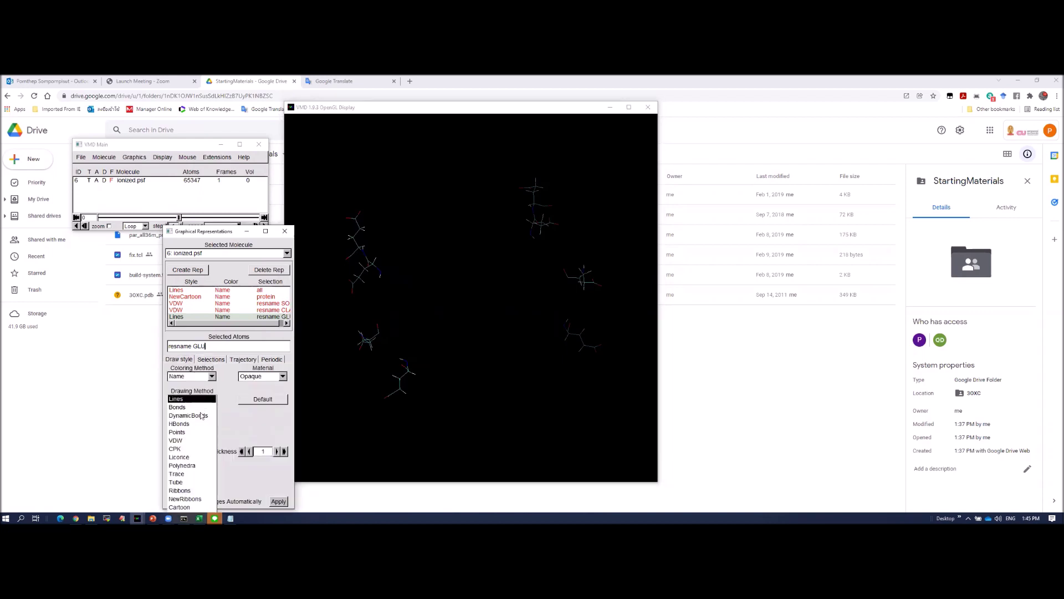
{"action": "left_click", "coordinate": [199, 460]}
{"action": "left_click", "coordinate": [413, 401]}
{"action": "scroll", "coordinate": [416, 400], "scroll_direction": "up", "scroll_amount": 1}
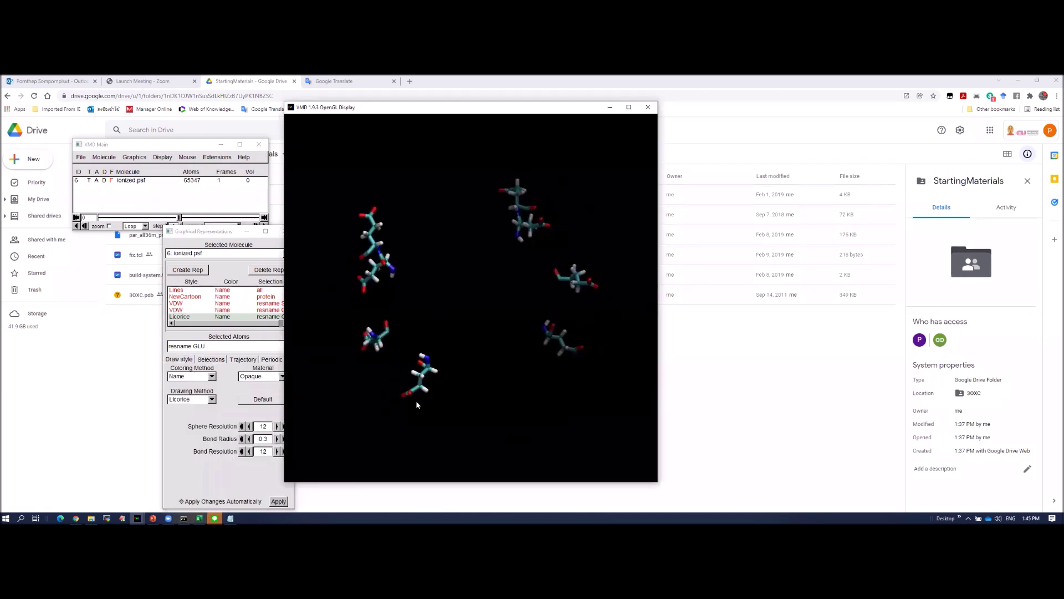
{"action": "scroll", "coordinate": [416, 400], "scroll_direction": "up", "scroll_amount": 2}
{"action": "mouse_move", "coordinate": [436, 386]}
{"action": "left_mouse_down"}
{"action": "mouse_move", "coordinate": [481, 331]}
{"action": "mouse_move", "coordinate": [497, 343]}
{"action": "mouse_move", "coordinate": [483, 375]}
{"action": "mouse_move", "coordinate": [455, 387]}
{"action": "left_mouse_up"}
{"action": "scroll", "coordinate": [455, 386], "scroll_direction": "up", "scroll_amount": 2}
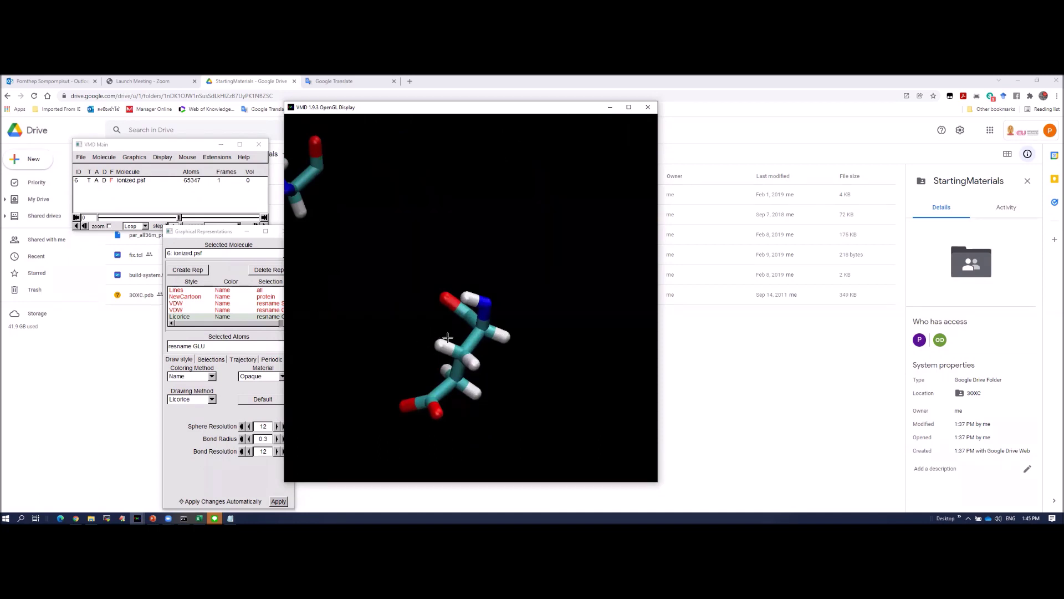
{"action": "left_click_drag", "start_coordinate": [432, 372], "coordinate": [441, 416]}
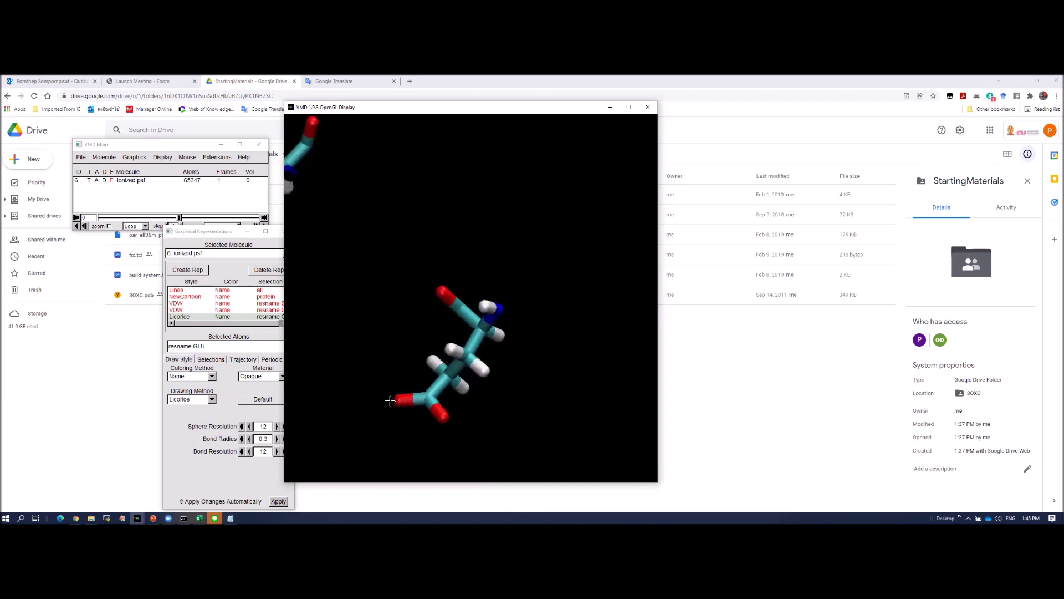
{"action": "left_click_drag", "start_coordinate": [507, 372], "coordinate": [538, 321]}
{"action": "scroll", "coordinate": [538, 320], "scroll_direction": "down", "scroll_amount": 3}
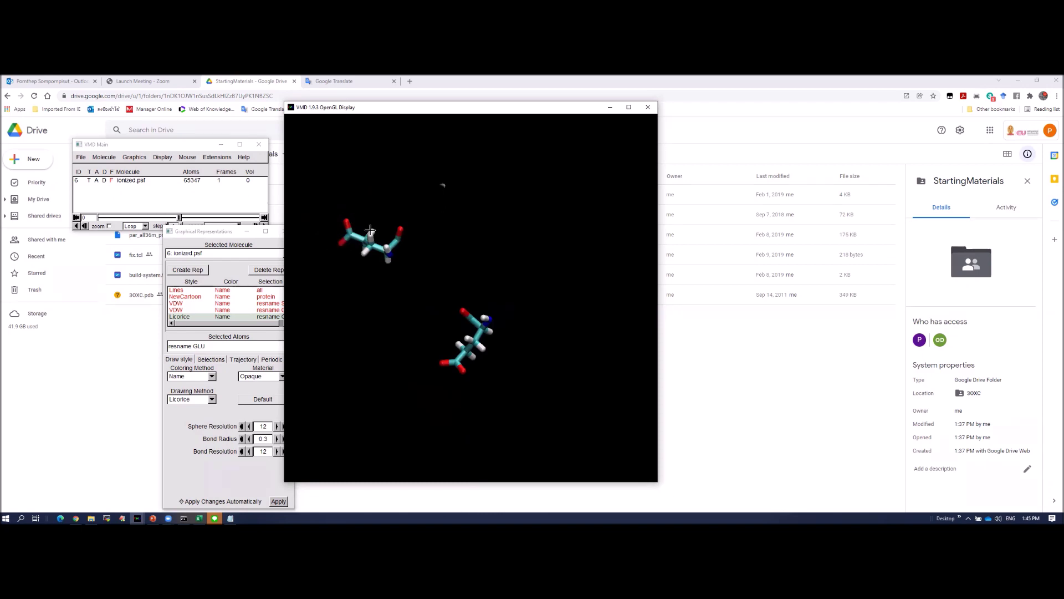
{"action": "scroll", "coordinate": [531, 229], "scroll_direction": "down", "scroll_amount": 2}
Change the licorice selection from resname GLU to resname LYS and rotate the lysines into view.
{"action": "left_click", "coordinate": [230, 341]}
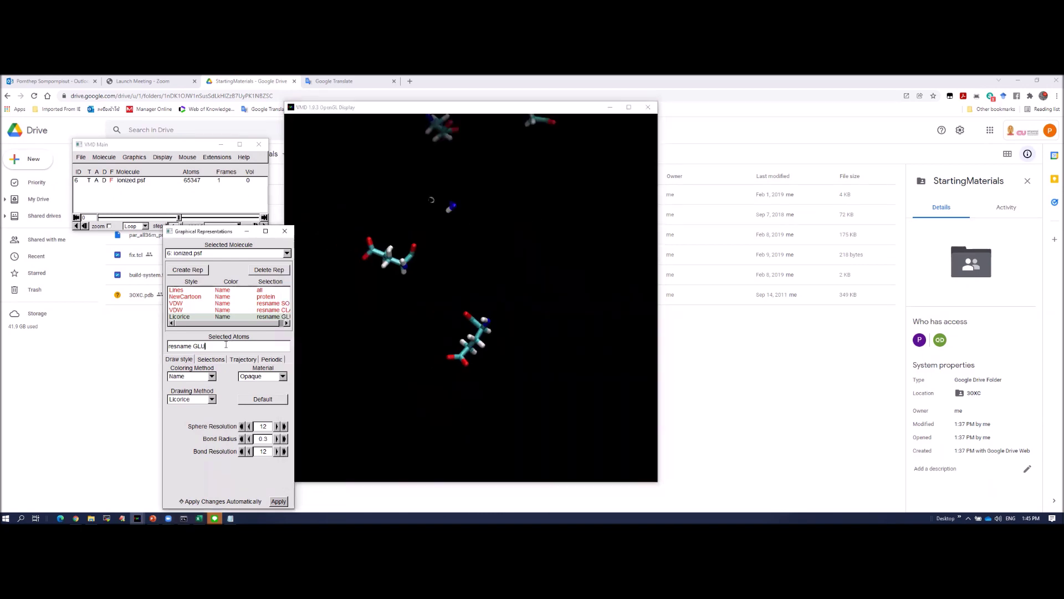
{"action": "key", "text": "BackSpace"}
{"action": "key", "text": "BackSpace"}
{"action": "key", "text": "BackSpace"}
{"action": "type", "text": "LYS"}
{"action": "key", "text": "Return"}
{"action": "type", "text": "t"}
{"action": "left_click", "coordinate": [461, 418]}
{"action": "scroll", "coordinate": [461, 418], "scroll_direction": "up", "scroll_amount": 2}
{"action": "left_click_drag", "start_coordinate": [461, 418], "coordinate": [445, 394]}
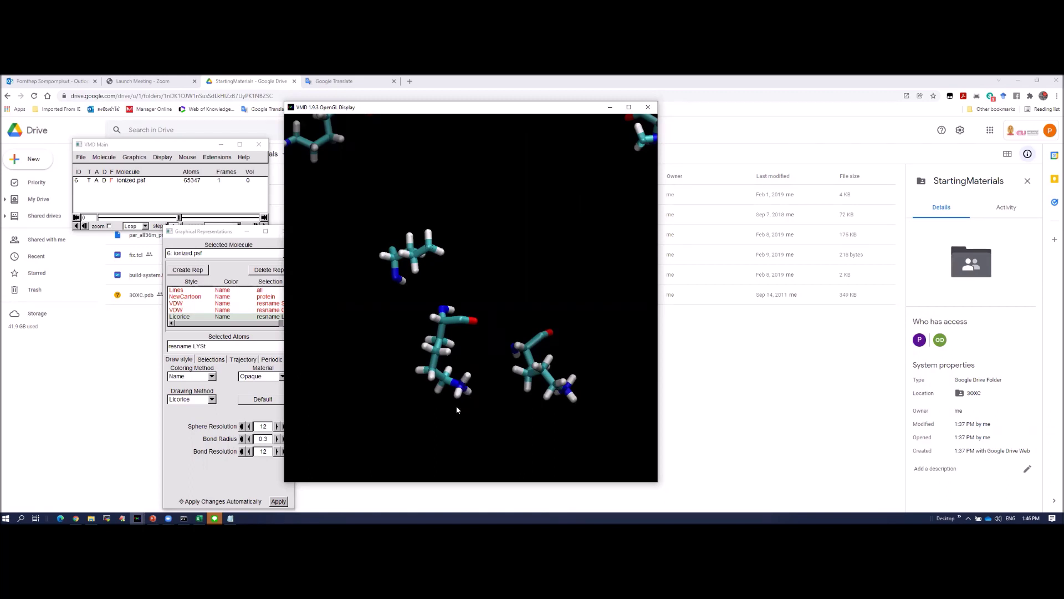
{"action": "left_click_drag", "start_coordinate": [485, 376], "coordinate": [483, 382]}
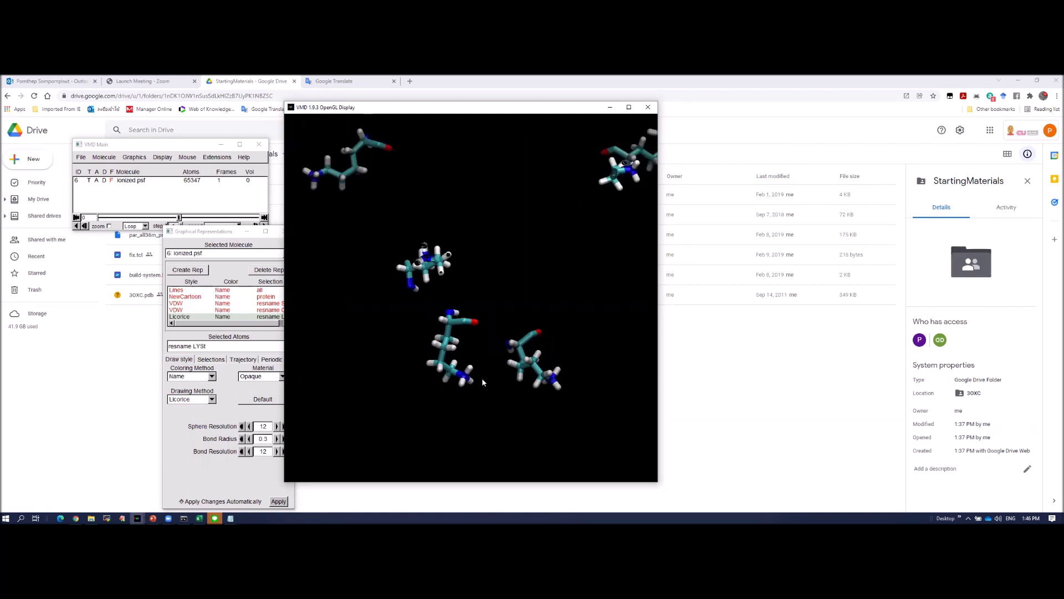
{"action": "left_click", "coordinate": [229, 348]}
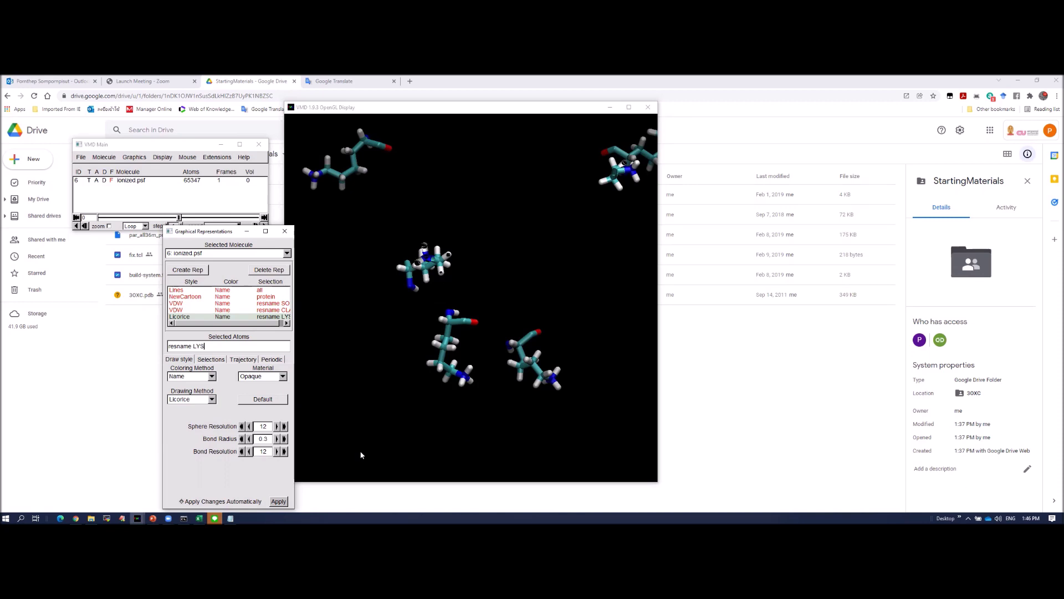
Close Graphical Representations and zoom out on the licorice lysine residues.
{"action": "left_click", "coordinate": [345, 341]}
{"action": "scroll", "coordinate": [344, 341], "scroll_direction": "down", "scroll_amount": 3}
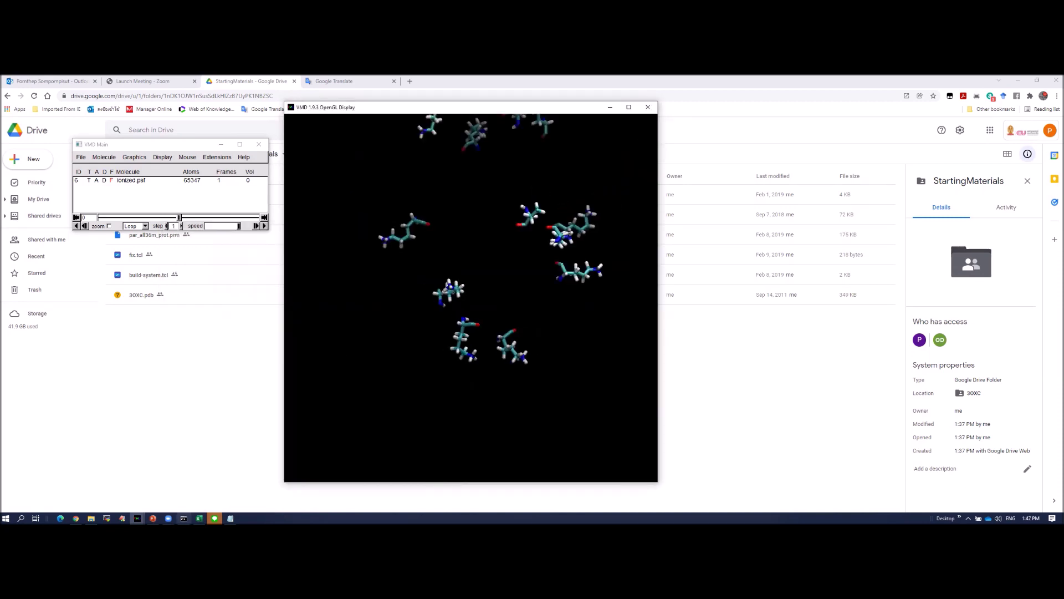
{"action": "mouse_move", "coordinate": [184, 518]}
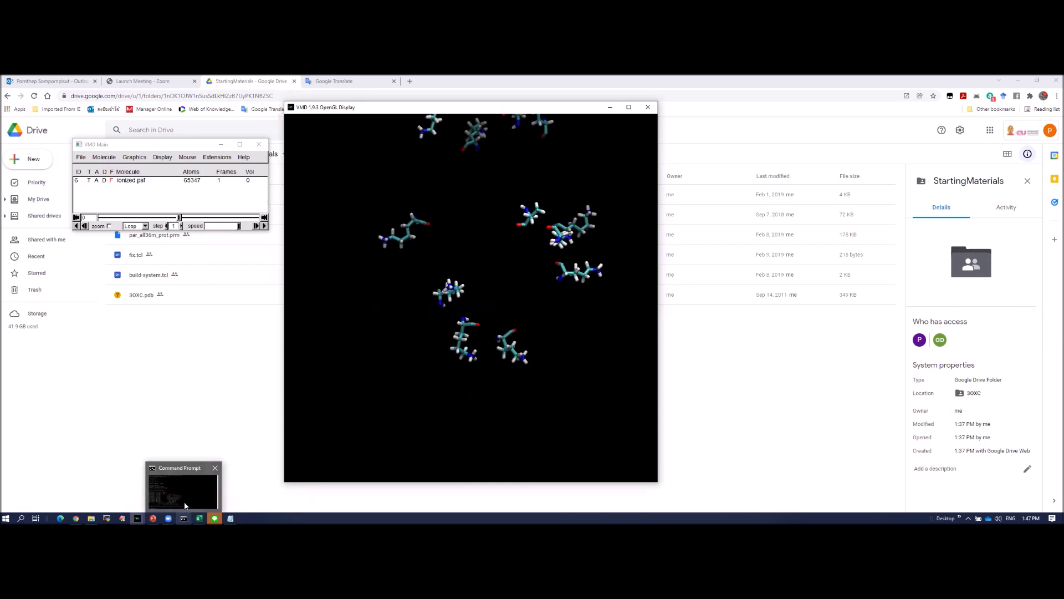